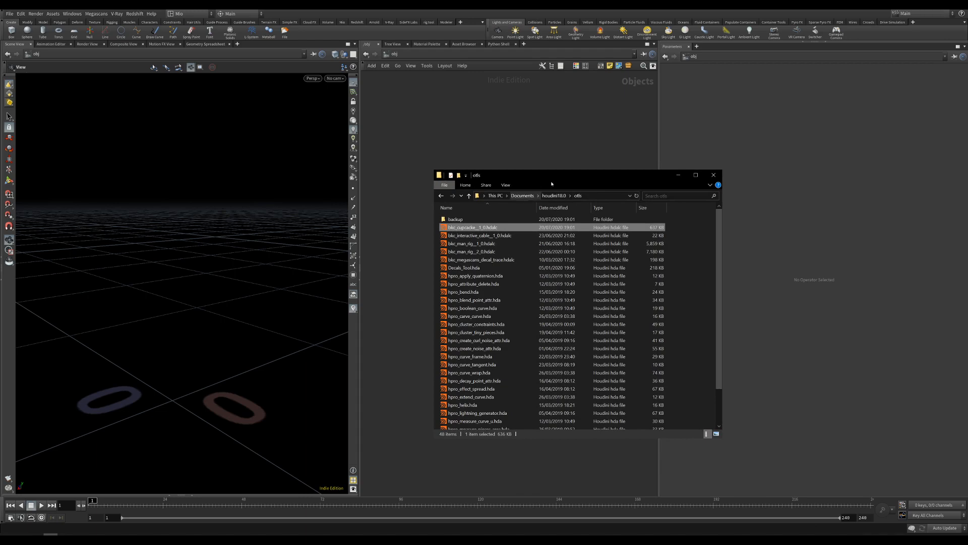
Add the Bkc_cupcacke digital asset to the object network above the sphere1 node.
left_click_drag(552, 183, 967, 232)
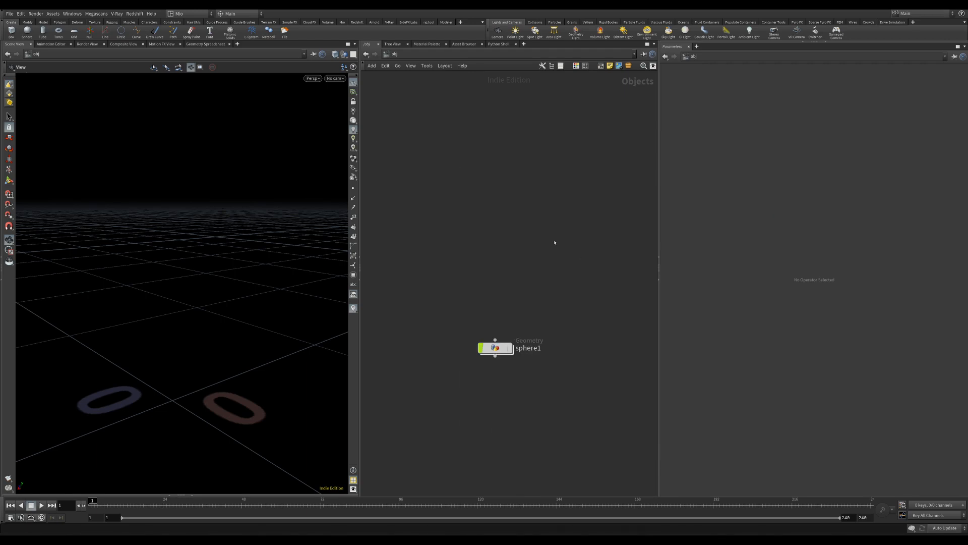
key("Tab")
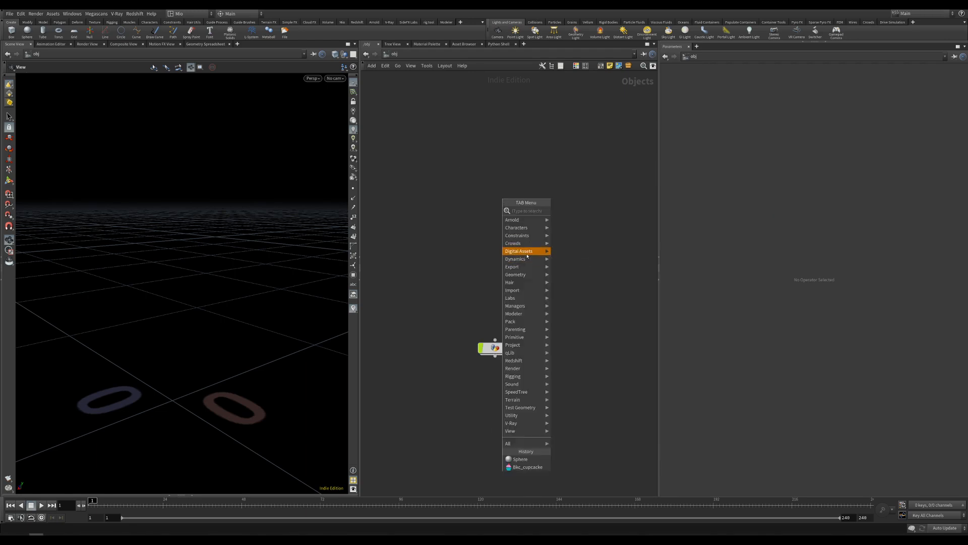
mouse_move(528, 254)
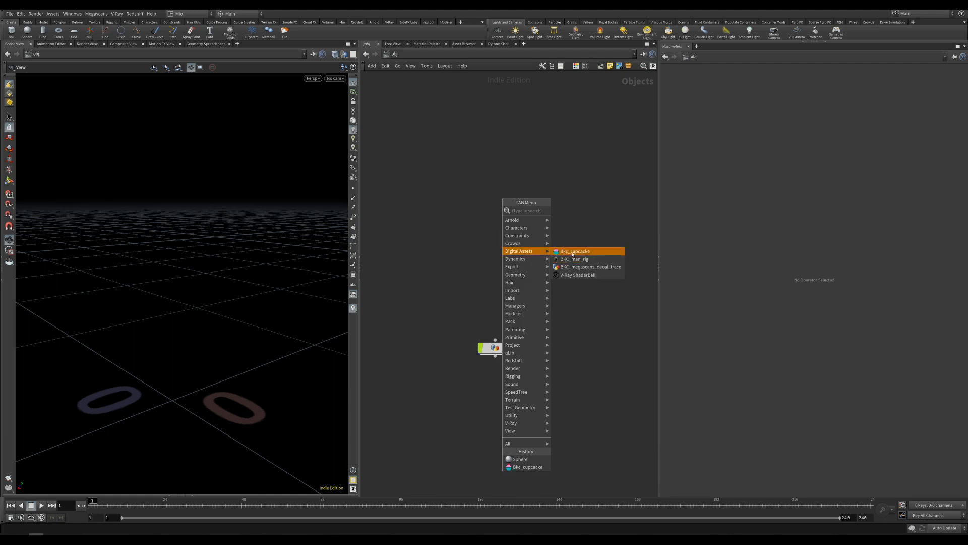
left_click(573, 252)
left_click(494, 245)
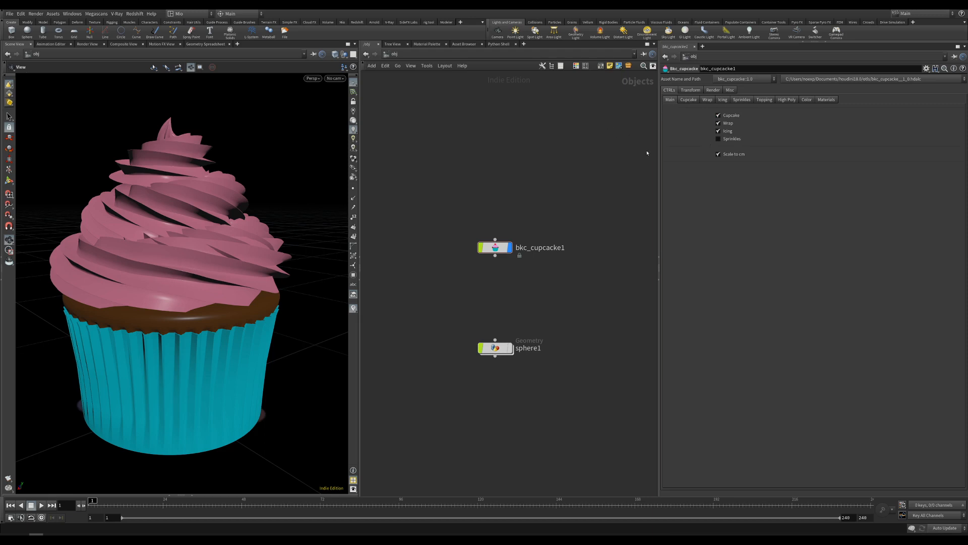
Toggle the Cupcake, Wrap and Icing components off and back on, and enable Sprinkles.
left_click(719, 115)
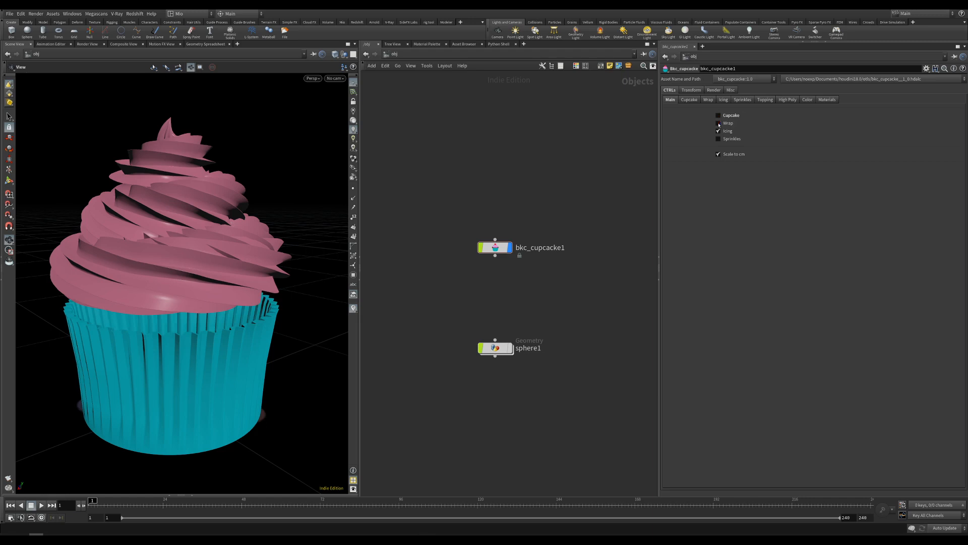
left_click(719, 123)
left_click(718, 132)
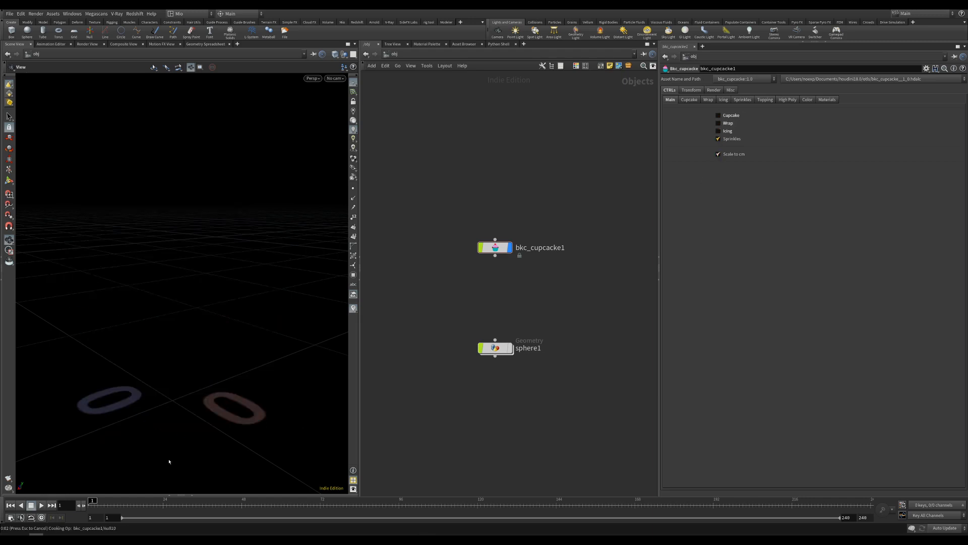
left_click(719, 123)
left_click(719, 115)
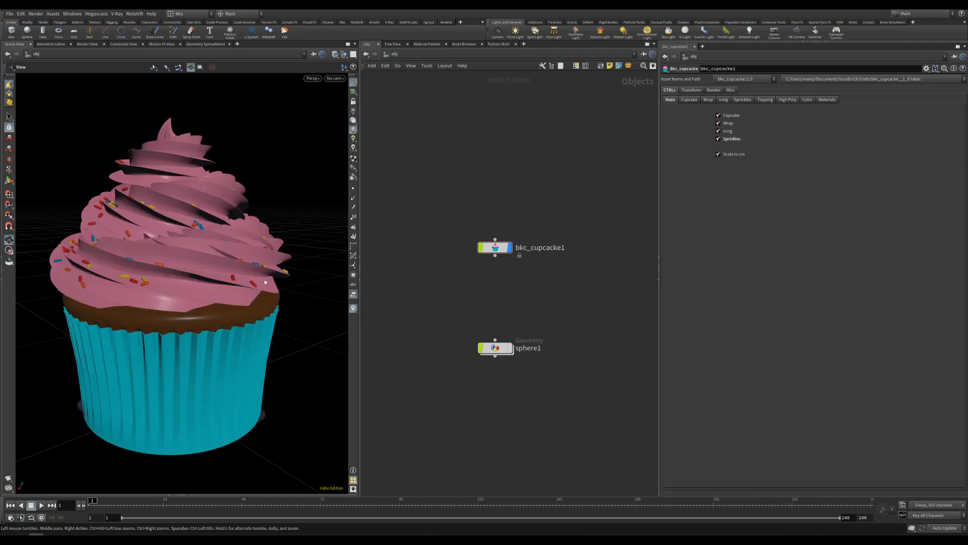
Switch Scale to cm off and back on, framing the cupcake in the viewport.
left_click_drag(265, 282, 223, 290)
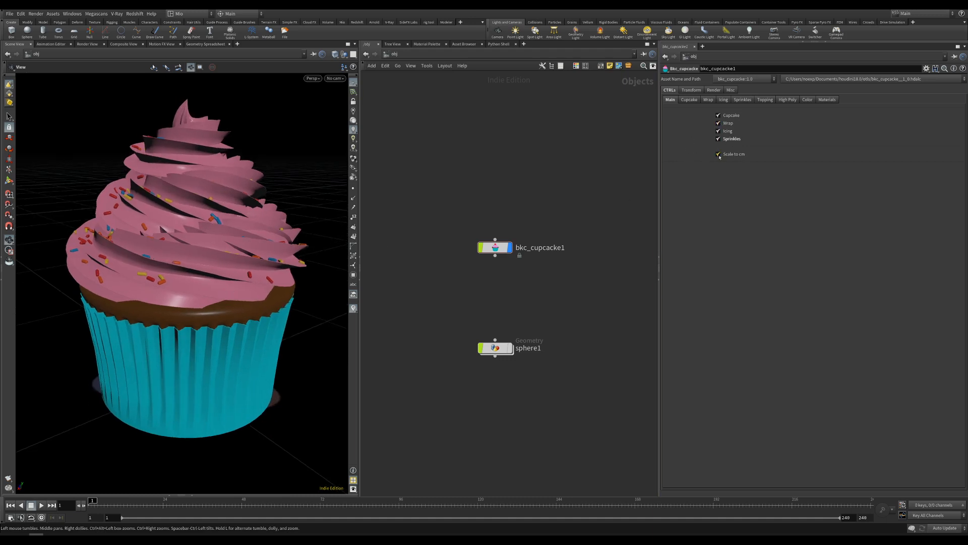
scroll(278, 271, "up", 10)
scroll(249, 279, "down", 10)
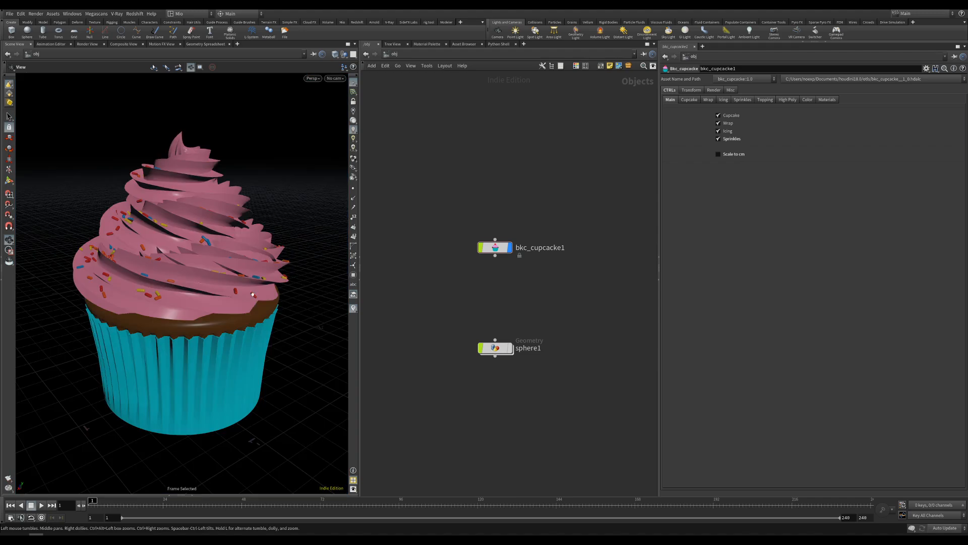
scroll(249, 279, "up", 3)
scroll(249, 279, "down", 3)
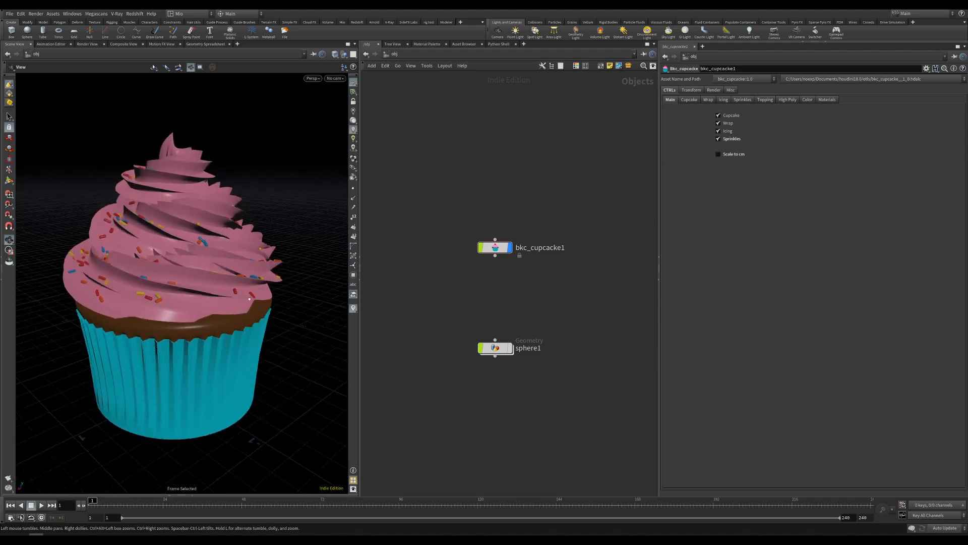
left_click(721, 156)
key("f")
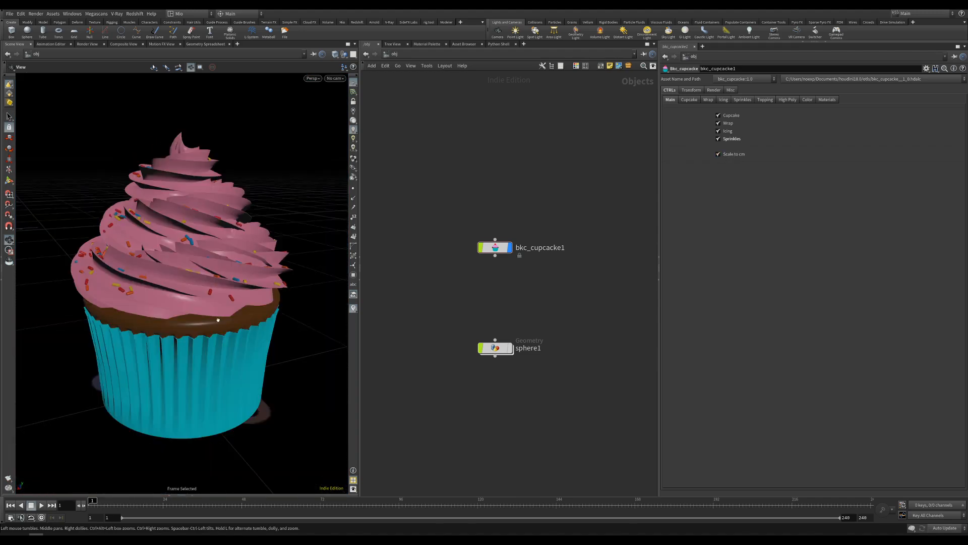
Turn off the Sprinkles, Icing and Wrap components so only the cupcake body is displayed.
left_click(719, 139)
left_click(720, 130)
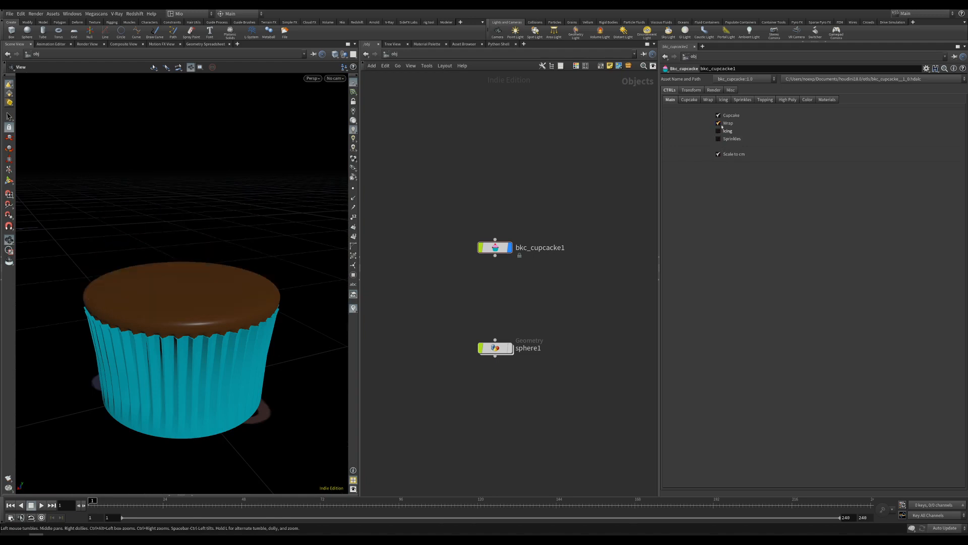
left_click(729, 123)
Try a cupcake Width of 0.07623, Height of 0.113, more Divisions and Top/Bottom Ratio of 0.7787, and reset the cupcake parameters to defaults.
left_click(693, 99)
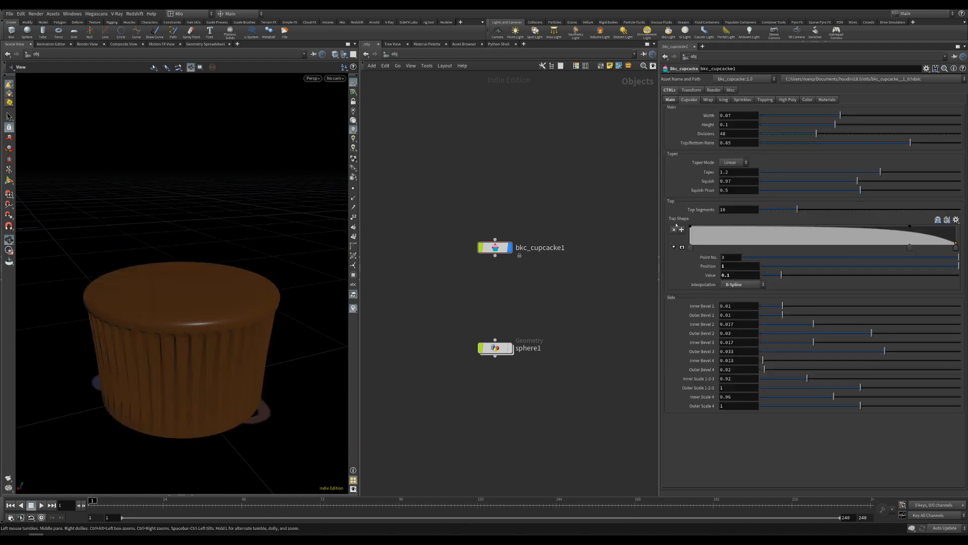
scroll(195, 350, "up", 2)
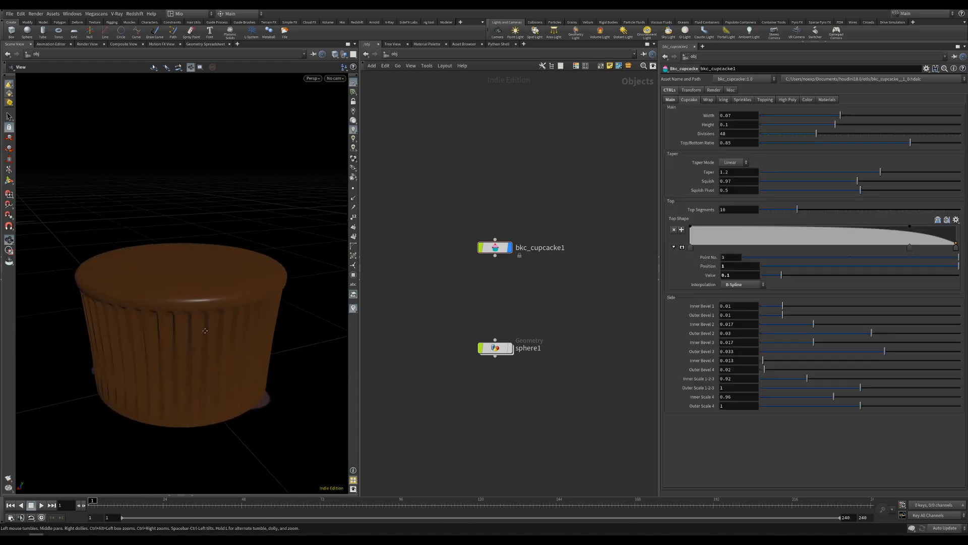
mouse_move(843, 117)
left_mouse_down()
mouse_move(866, 116)
mouse_move(850, 126)
mouse_move(868, 125)
mouse_move(821, 134)
mouse_move(839, 134)
left_mouse_up()
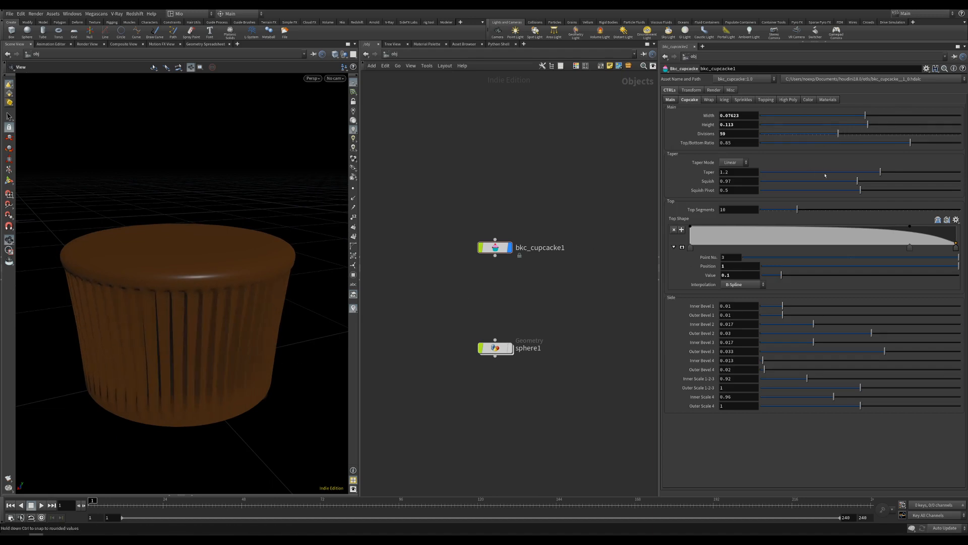
left_click_drag(910, 143, 843, 149)
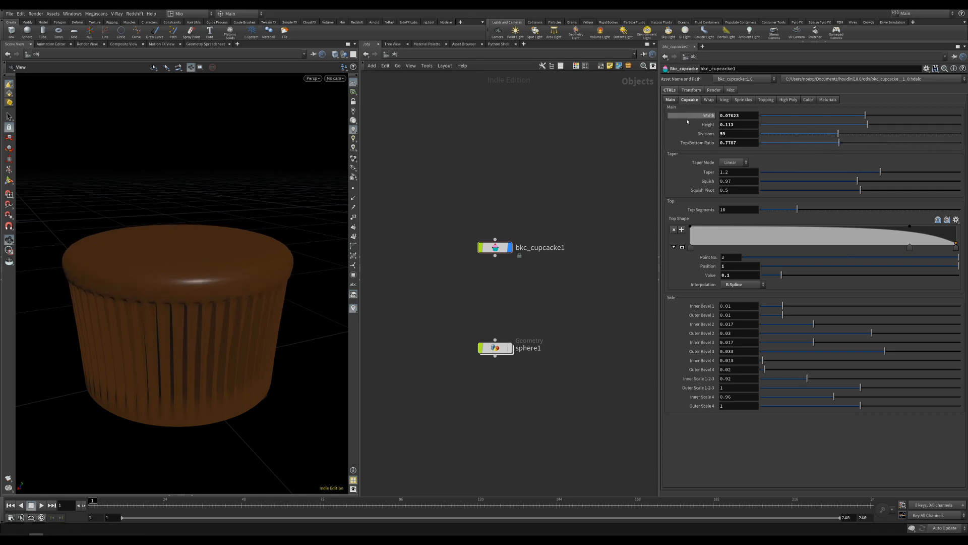
middle_click(690, 102, "ctrl")
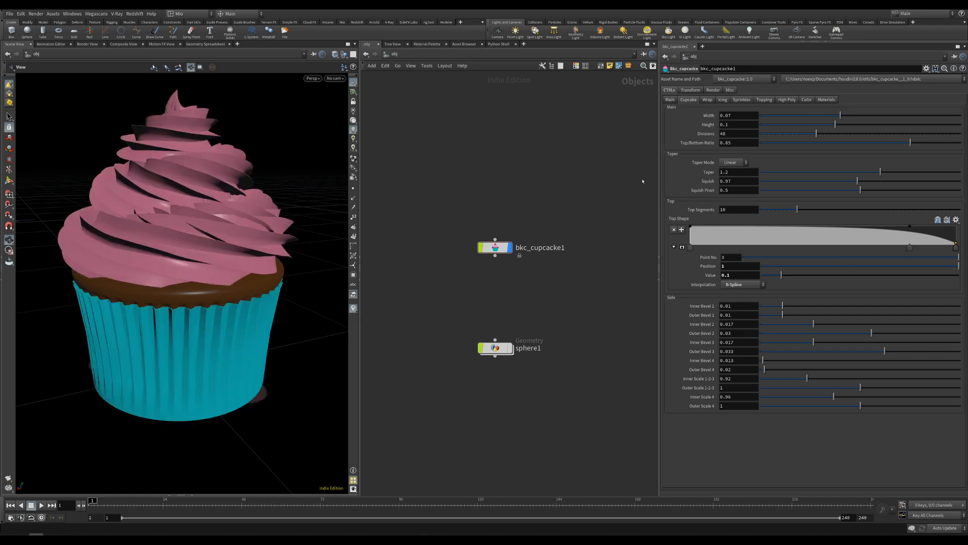
Try a cupcake Width of about 0.0727 and Height of about 0.1001 with wrap and icing displayed.
scroll(204, 267, "down", 3)
scroll(202, 252, "up", 1)
mouse_move(201, 253)
middle_mouse_down()
mouse_move(193, 278)
mouse_move(198, 261)
middle_mouse_up()
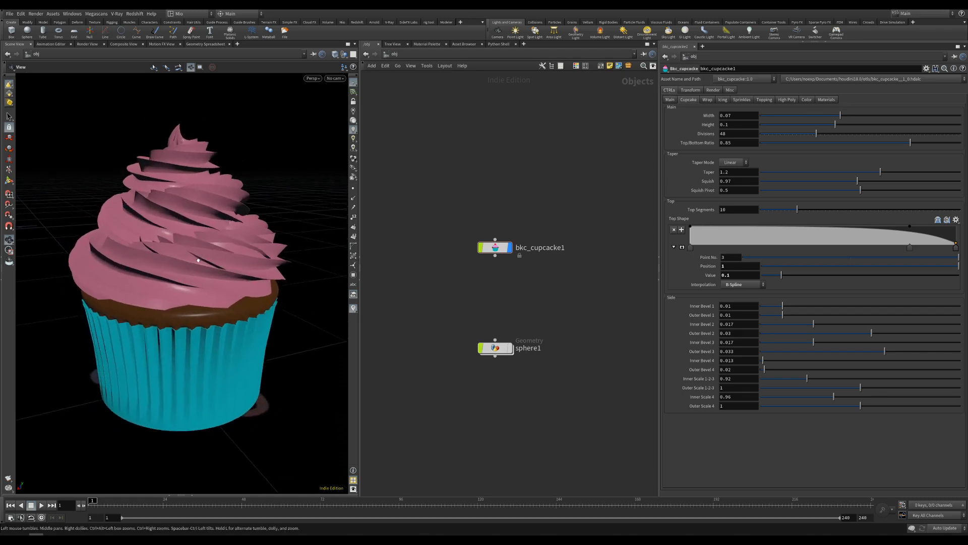
right_click_drag(198, 260, 193, 274)
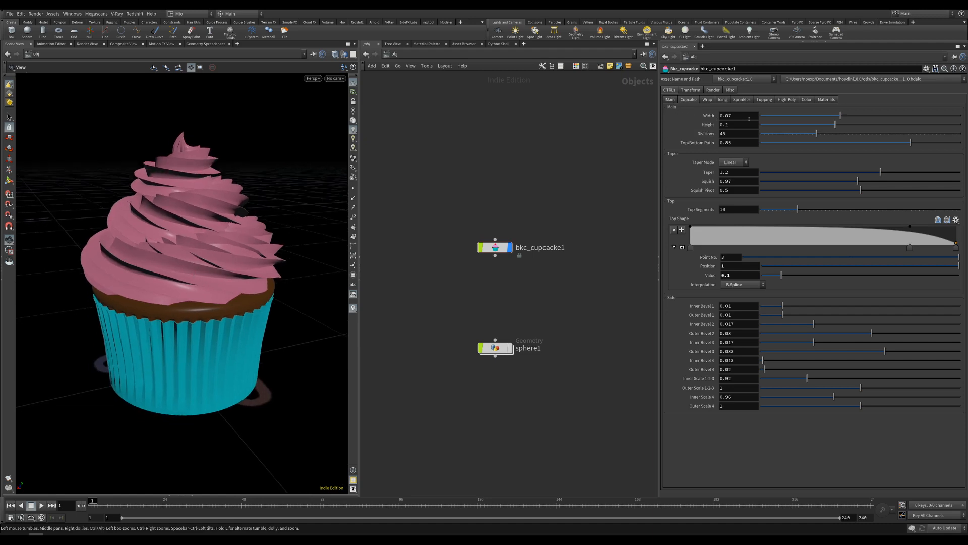
mouse_move(862, 119)
left_mouse_down()
mouse_move(872, 120)
mouse_move(849, 119)
mouse_move(879, 129)
mouse_move(830, 125)
mouse_move(882, 116)
mouse_move(852, 116)
left_mouse_up()
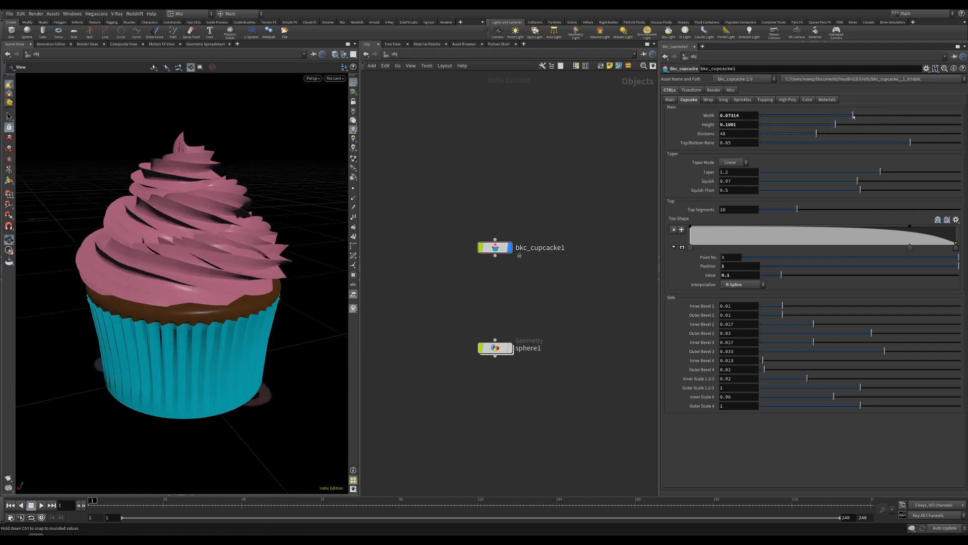
Hide the Wrap and Icing components of the cupcake asset.
left_click(669, 100)
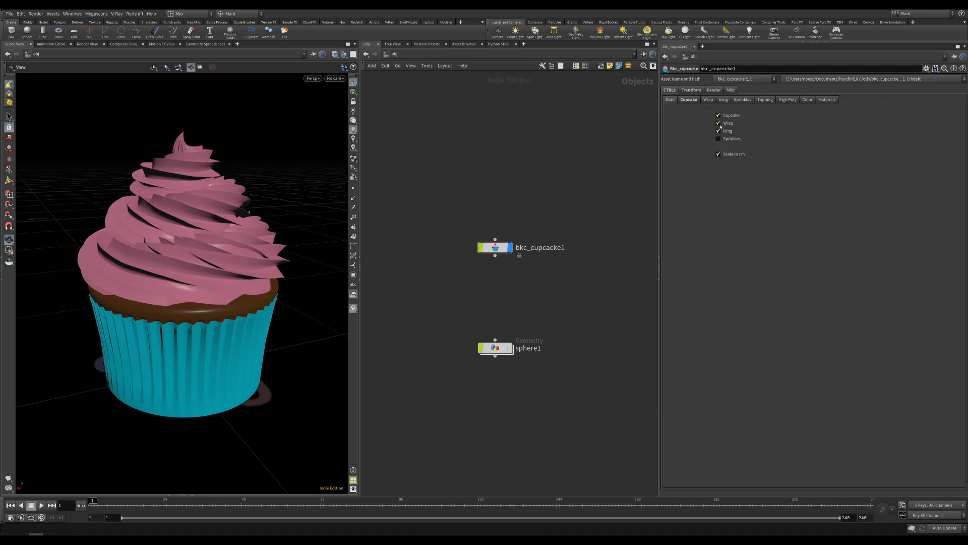
left_click(718, 123)
left_click(718, 130)
Try different Taper, Squish and Squish Pivot values on the cupcake, and reset its parameters to defaults.
left_click(690, 99)
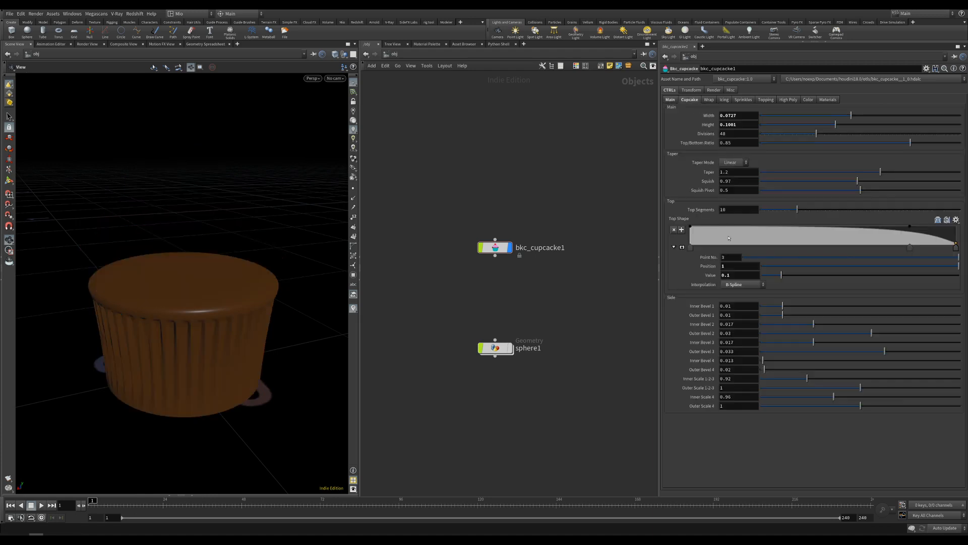
mouse_move(883, 174)
left_mouse_down()
mouse_move(918, 174)
mouse_move(882, 174)
mouse_move(848, 193)
mouse_move(870, 182)
left_mouse_up()
left_click_drag(849, 191, 873, 189)
middle_click(690, 102, "ctrl")
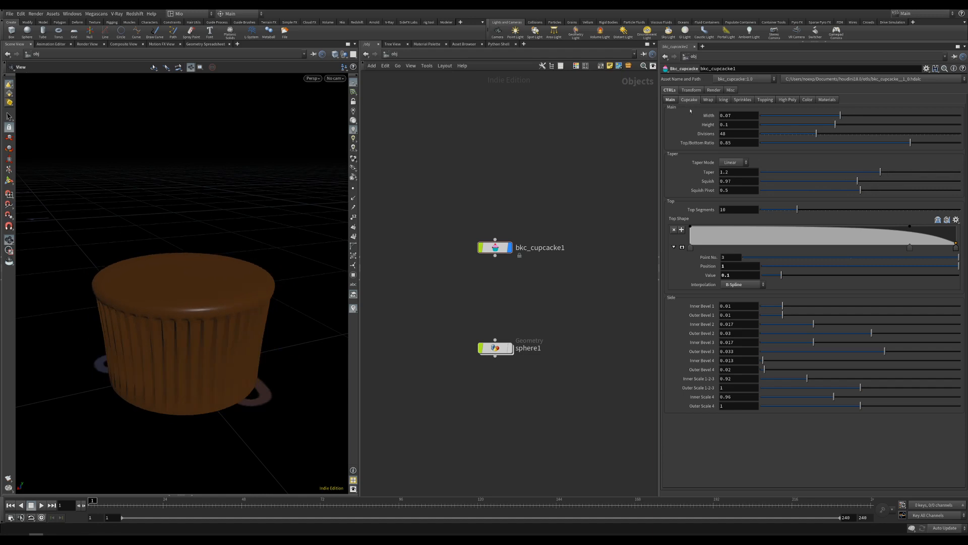
Reshape the cupcake's Top Shape ramp by shifting its falloff point inward and adding a point at position 0.191651.
mouse_move(911, 249)
left_mouse_down()
mouse_move(767, 248)
mouse_move(834, 238)
left_mouse_up()
left_click_drag(257, 342, 290, 308)
left_click_drag(834, 247, 876, 248)
left_click_drag(742, 229, 741, 226)
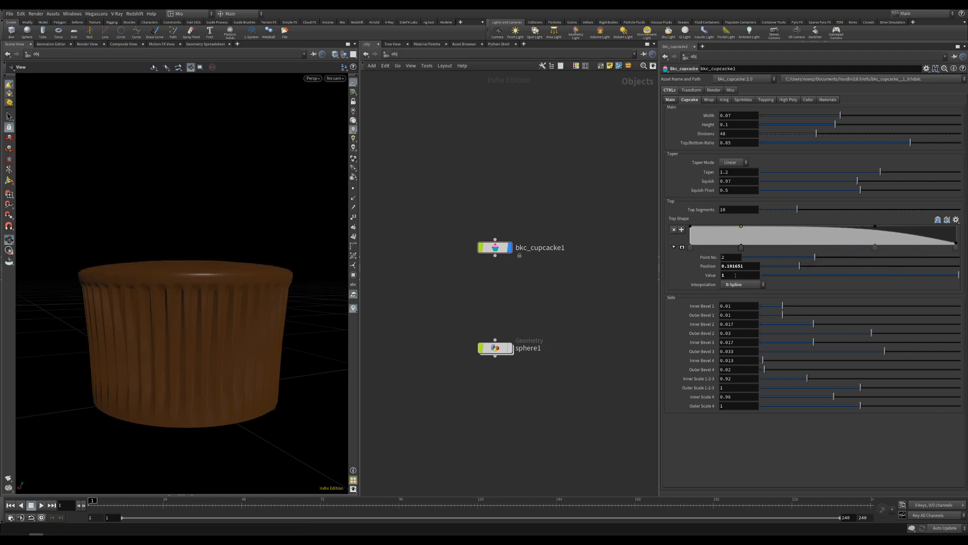
Raise the added Top Shape point's value above 1 and try a Top/Bottom Ratio of 0.7.
middle_click_drag(726, 274, 727, 300)
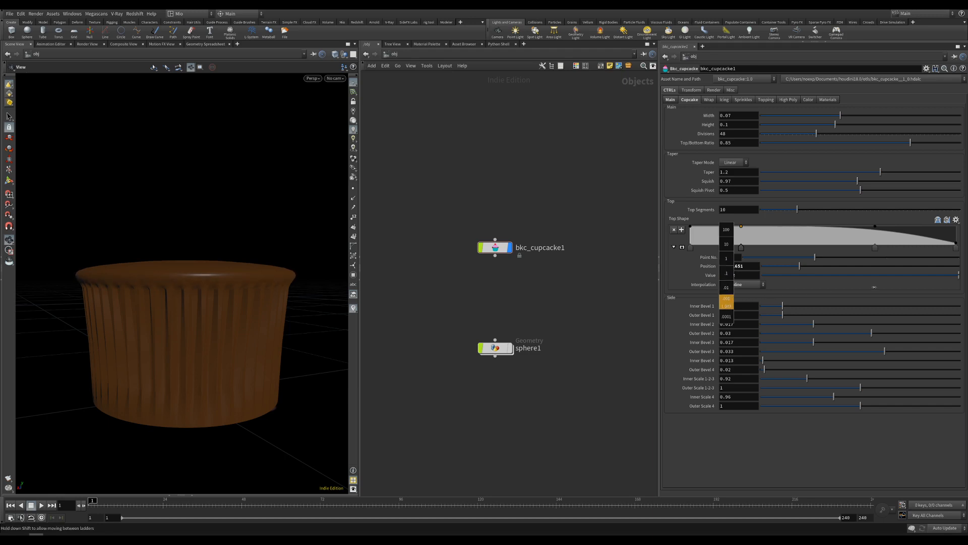
middle_click_drag(726, 300, 726, 300)
left_click_drag(910, 143, 780, 163)
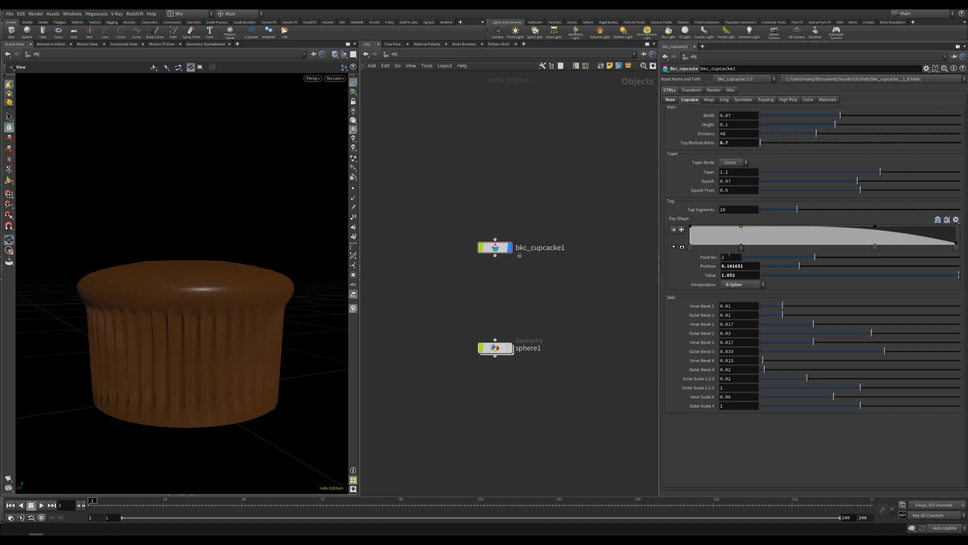
middle_click_drag(738, 275, 780, 276)
left_click(875, 247)
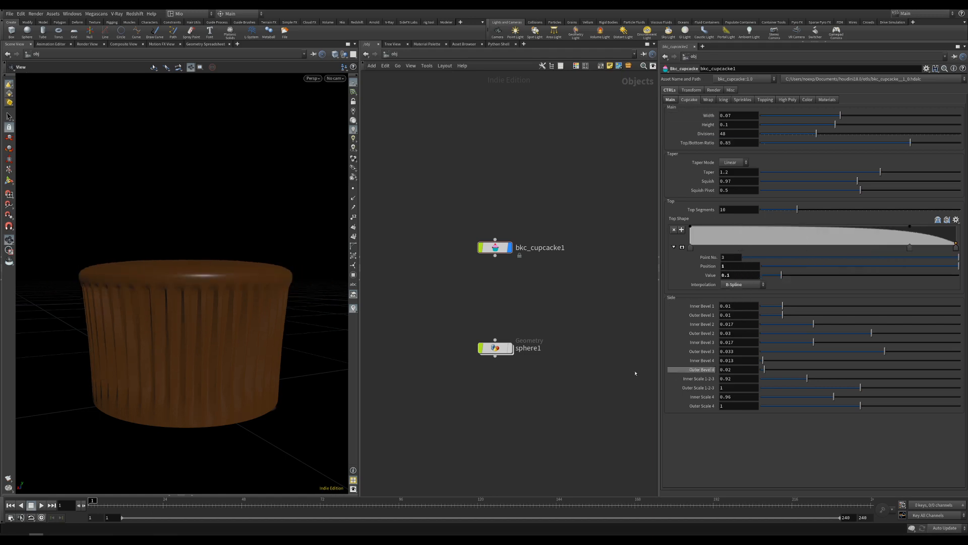
In wireframe view, set the cupcake's Inner Bevel 1 to 0.01521, Outer Bevel 1 to 0.01389 and Inner Bevel 2 to 0.02123.
left_click_drag(192, 355, 199, 367)
scroll(209, 375, "up", 3)
key("w")
scroll(196, 374, "up", 4)
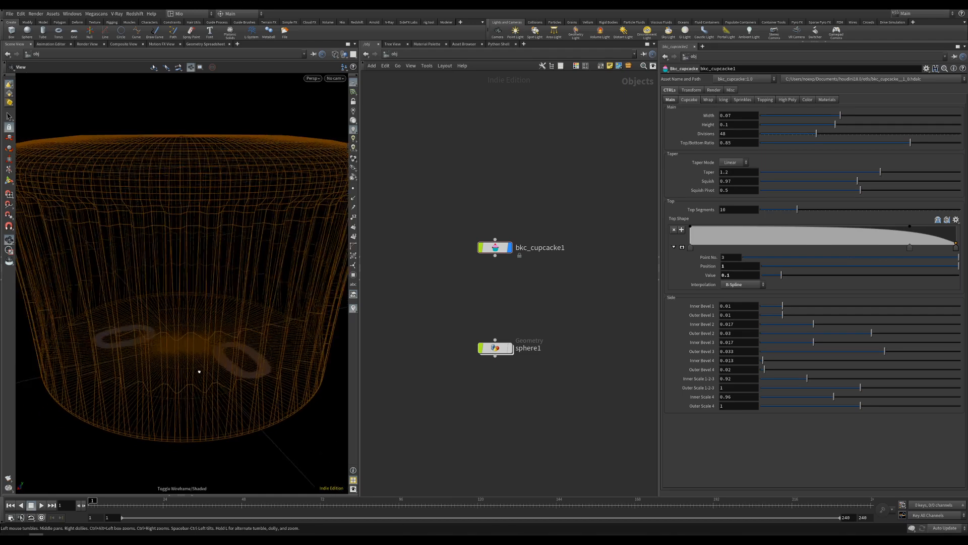
left_click_drag(777, 305, 806, 306)
left_click_drag(782, 314, 821, 324)
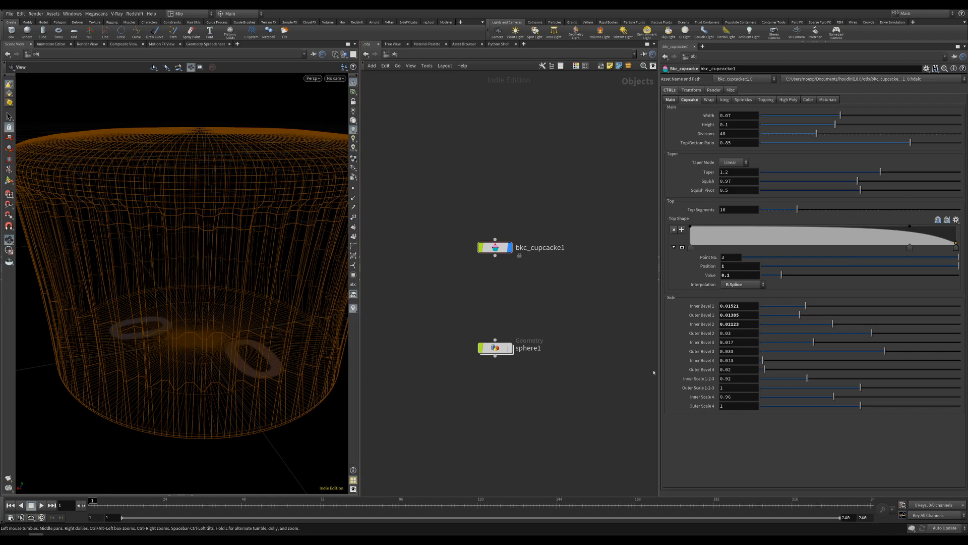
Set the cupcake's Inner Scale 4 to 0.9718 and Outer Scale 4 to 1.0002, and return to shaded view.
mouse_move(807, 379)
left_mouse_down()
mouse_move(784, 379)
mouse_move(840, 378)
mouse_move(776, 379)
mouse_move(897, 406)
mouse_move(860, 407)
left_mouse_up()
key("w")
key("ctrl+z")
mouse_move(248, 231)
left_mouse_down()
mouse_move(258, 246)
mouse_move(266, 230)
left_mouse_up()
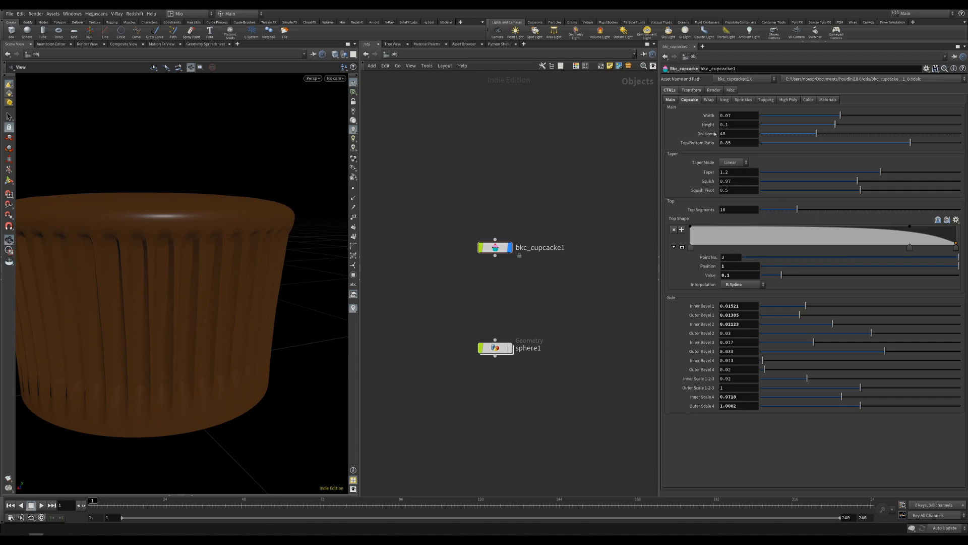
Show the Wrap component again and adjust the cupcake's Outer Scale 1-2-3.
left_click(709, 100)
left_click(669, 100)
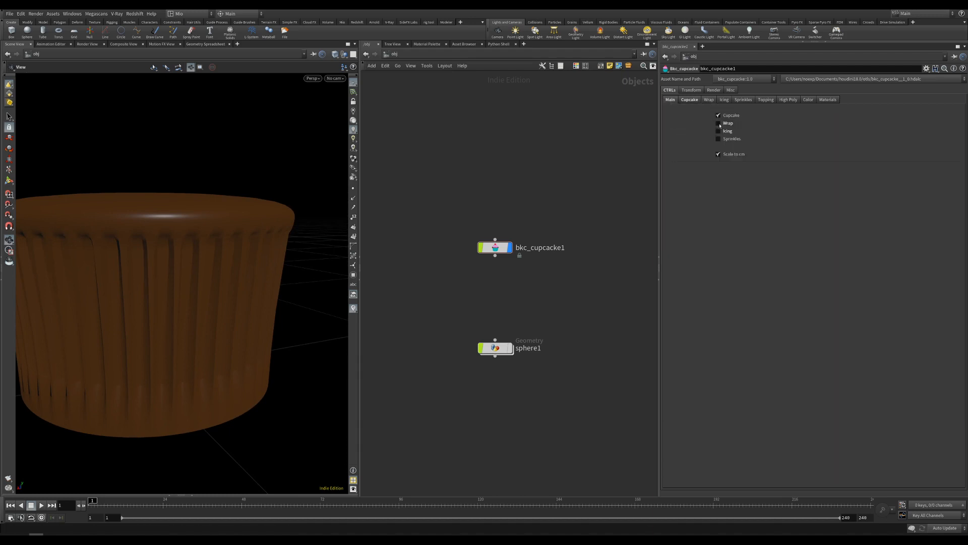
left_click(719, 123)
left_click(689, 99)
left_click_drag(189, 295, 204, 276)
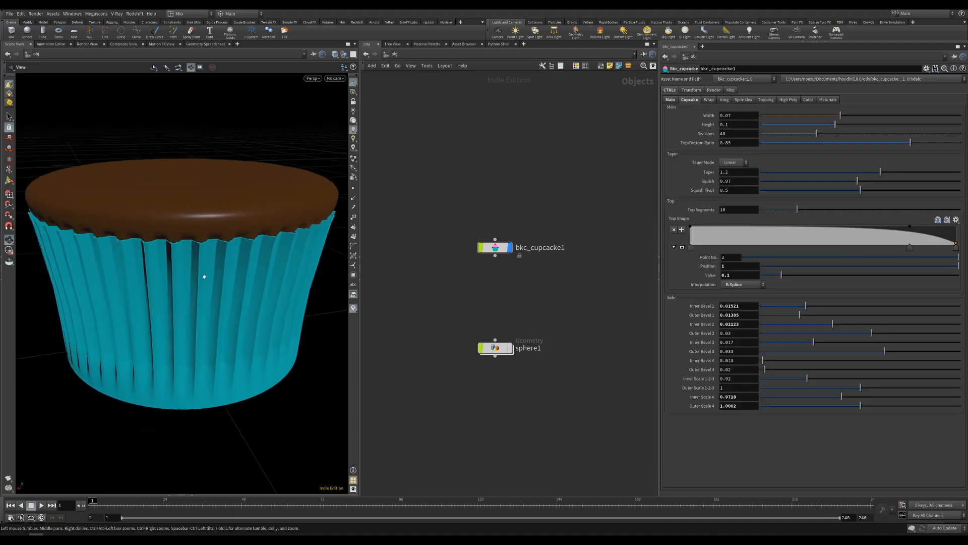
mouse_move(860, 388)
left_mouse_down()
mouse_move(832, 392)
mouse_move(876, 390)
mouse_move(865, 392)
left_mouse_up()
Set the wrap's Inner Bevel to 0.01697, Outer Bevel to 0.02004, Inner Scale to 0.9571, Outer Scale to 1.0202 and Wrap Refine to 1.002.
left_click(710, 100)
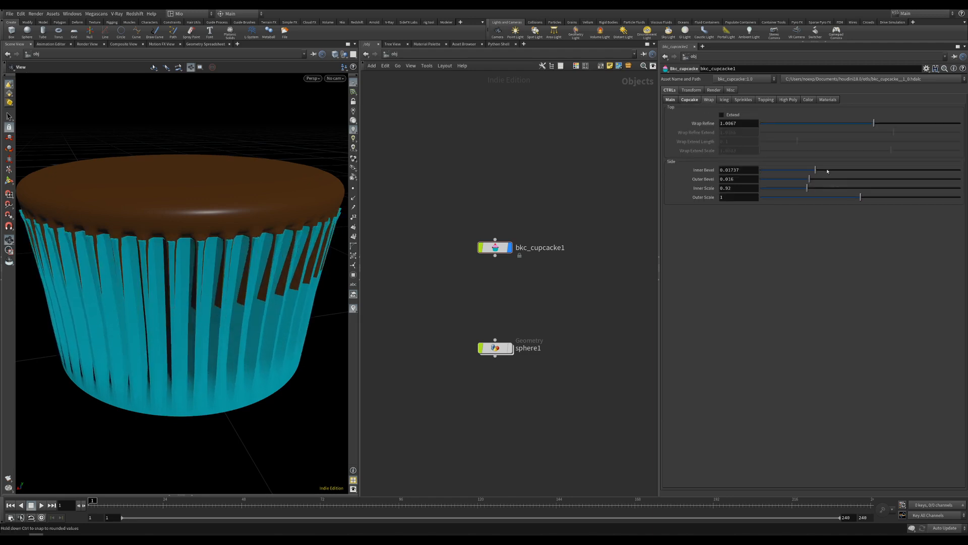
mouse_move(828, 170)
left_mouse_down()
mouse_move(841, 170)
mouse_move(814, 170)
mouse_move(842, 181)
mouse_move(829, 181)
left_mouse_up()
left_click_drag(809, 189, 874, 198)
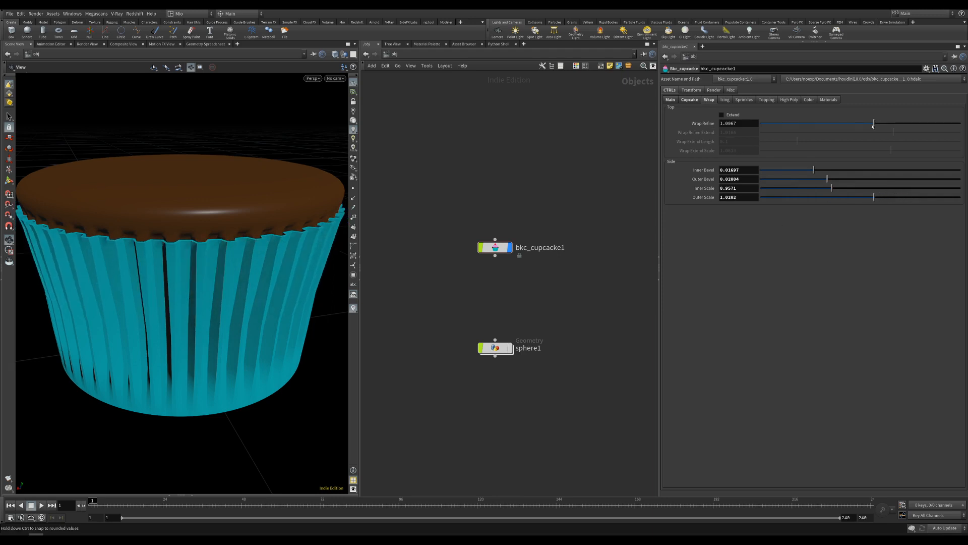
left_click_drag(873, 126, 852, 129)
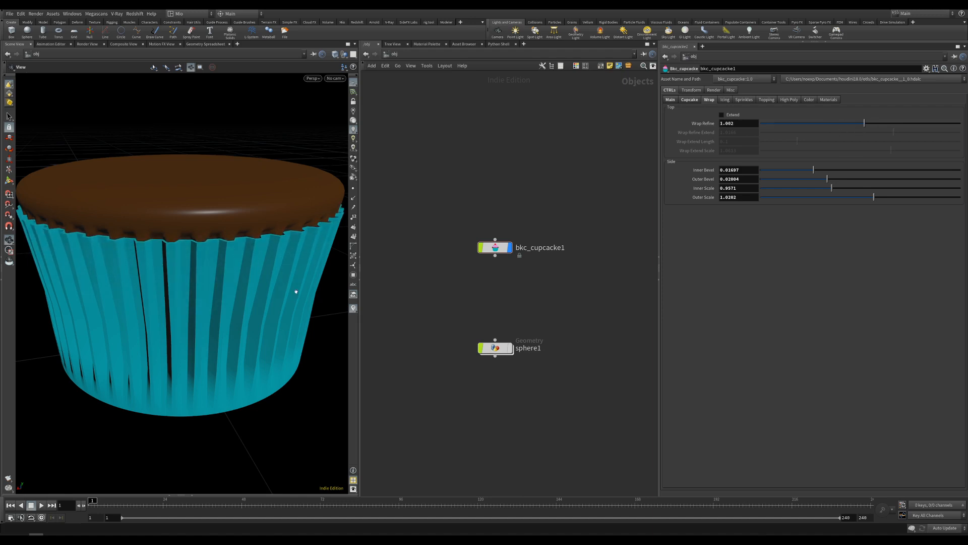
Try the wrap's Extend option with different Wrap Extend Length and Wrap Extend Scale values.
scroll(250, 234, "up", 4)
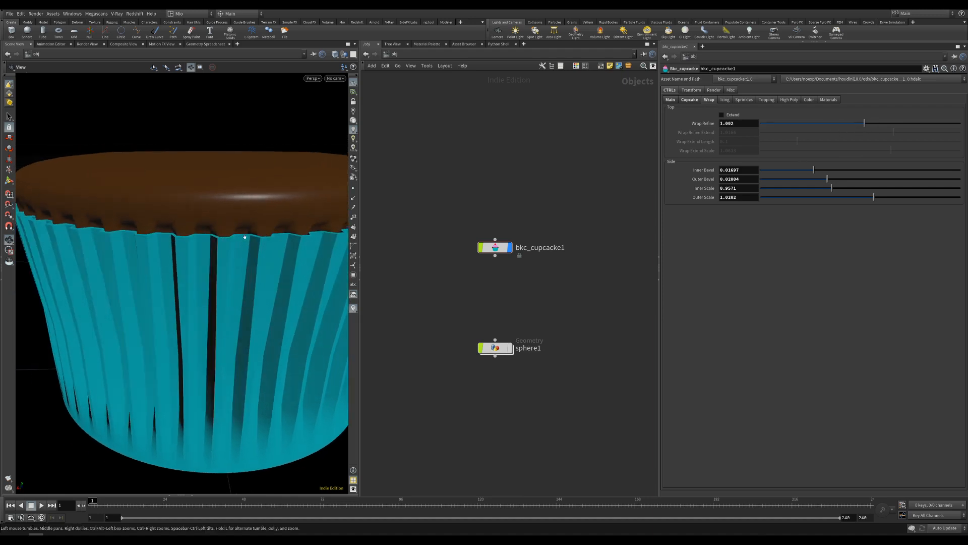
scroll(235, 233, "down", 6)
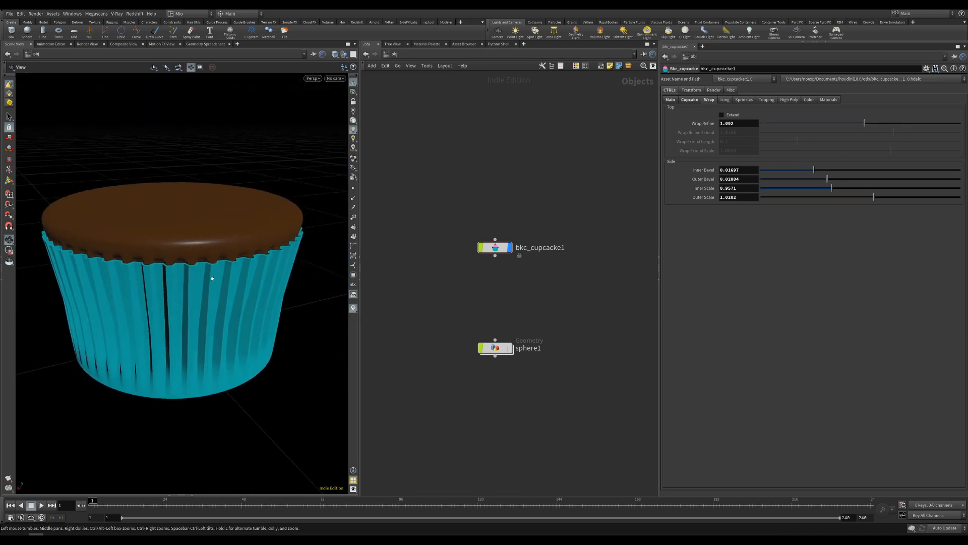
scroll(227, 244, "up", 2)
right_click_drag(217, 257, 202, 262)
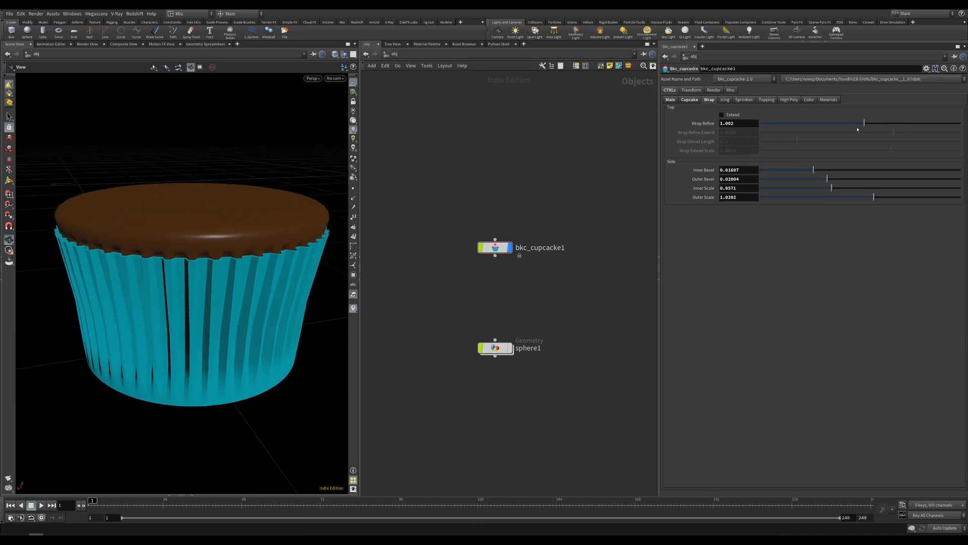
mouse_move(865, 123)
left_mouse_down()
mouse_move(849, 124)
mouse_move(867, 124)
left_mouse_up()
left_click(721, 115)
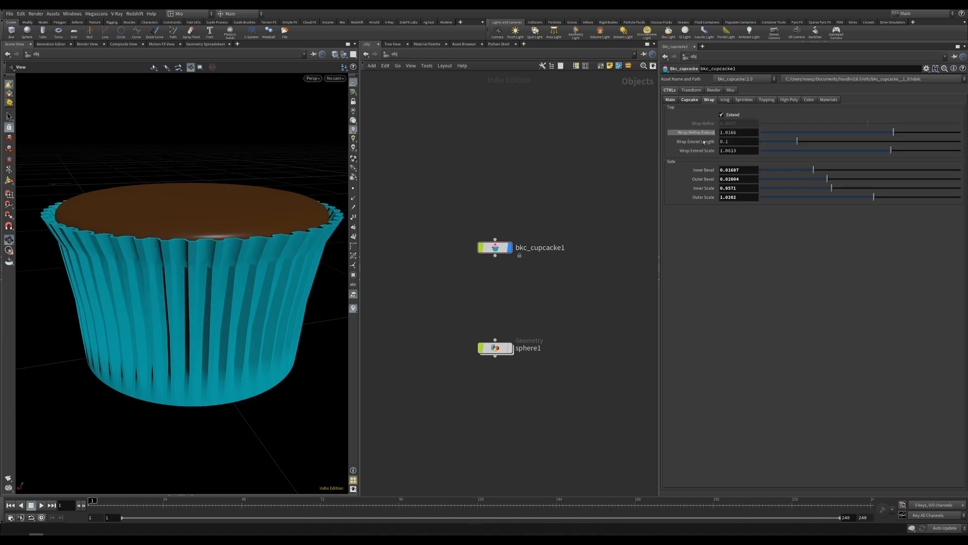
left_click_drag(797, 141, 825, 143)
mouse_move(891, 151)
left_mouse_down()
mouse_move(917, 151)
mouse_move(908, 151)
mouse_move(919, 133)
mouse_move(893, 135)
left_mouse_up()
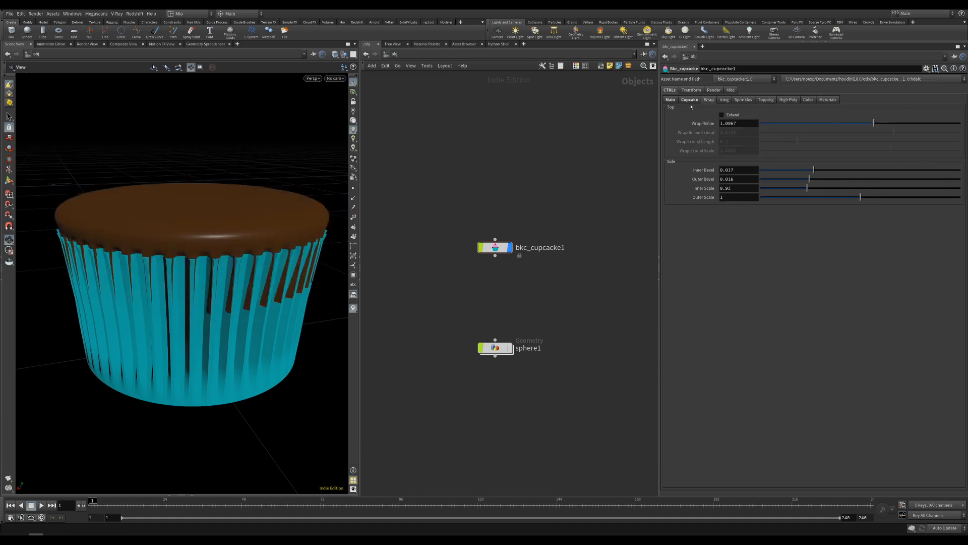
Hide the Cupcake and Wrap components, show the Icing component, and bring up the icing parameters.
left_click(690, 100)
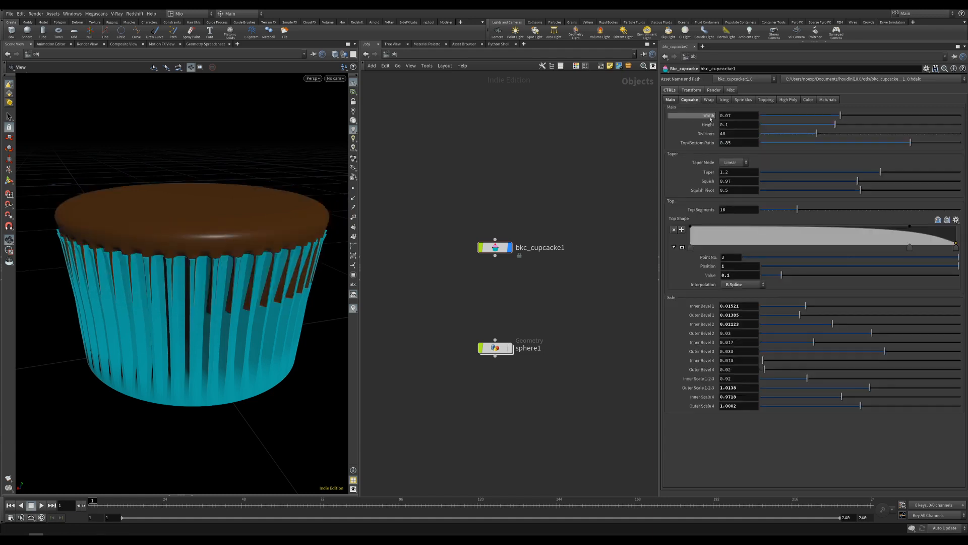
left_click(670, 102)
left_click(719, 124)
left_click(718, 116)
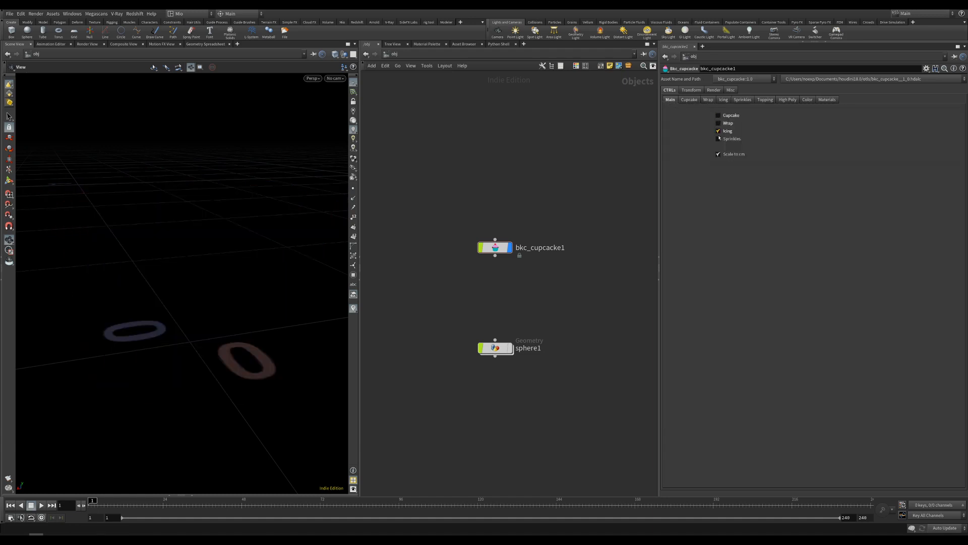
left_click(718, 131)
left_click(724, 100)
left_click_drag(221, 259, 182, 281)
Disable the icing's base and return to the main icing parameters.
left_click(687, 108)
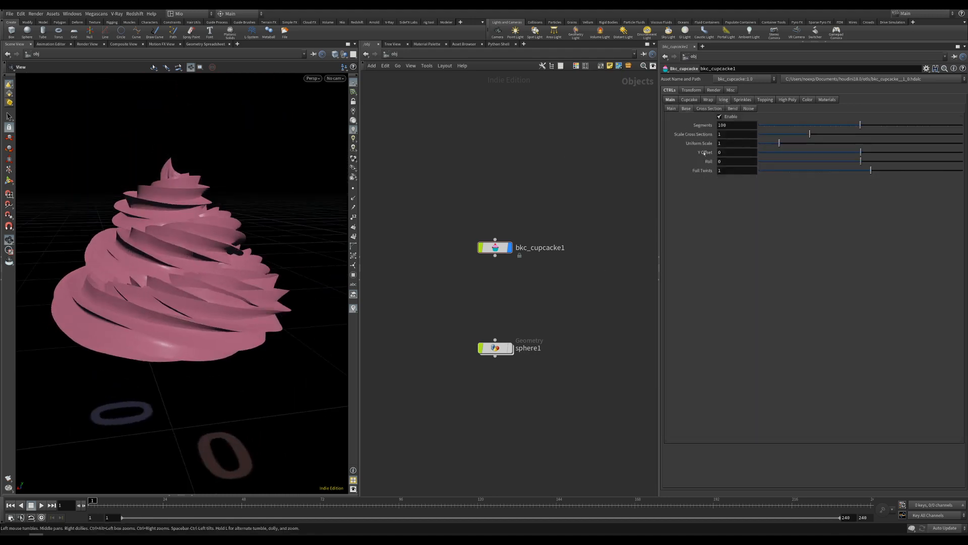
left_click(720, 117)
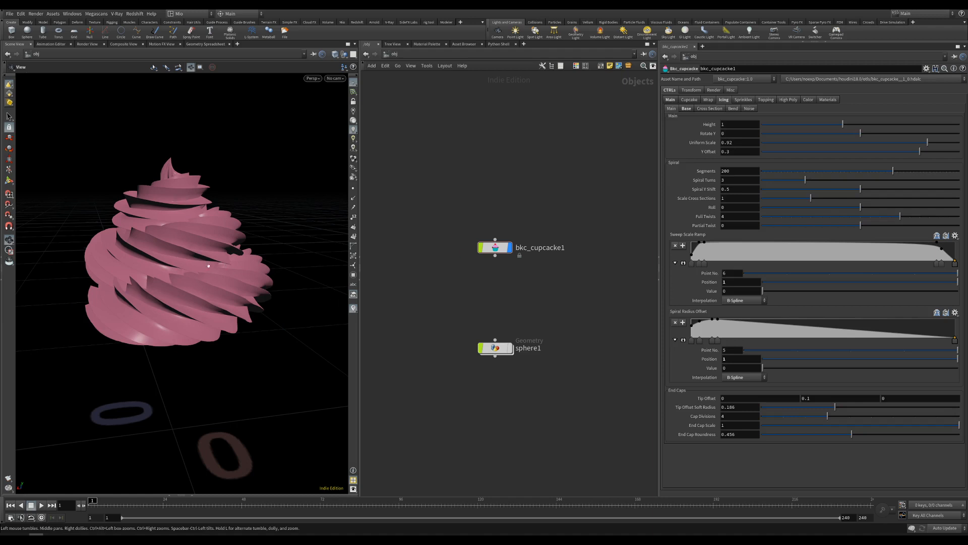
left_click_drag(208, 265, 191, 280)
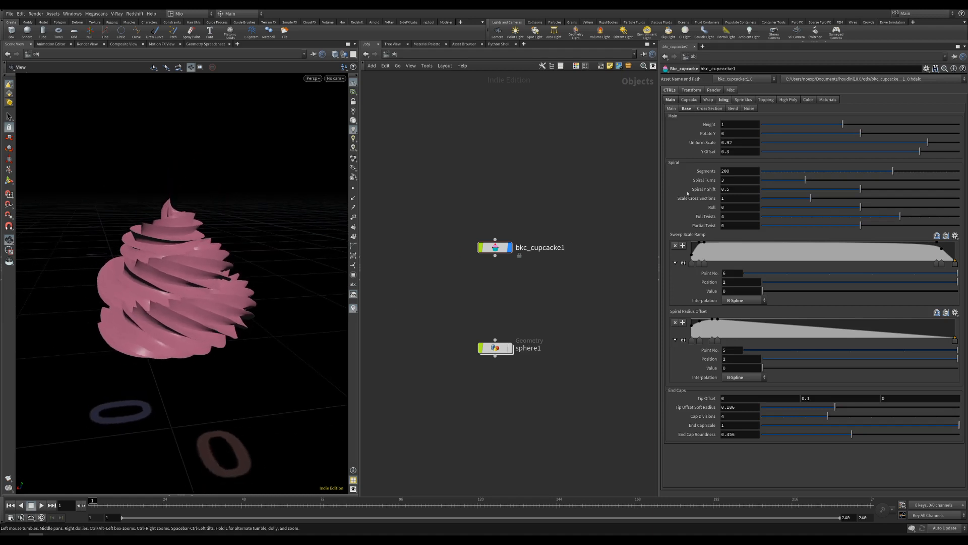
Set the icing's Height to 1.803, Rotate Y to 5 and Segments to 172, viewing it in wireframe.
left_click_drag(897, 123, 927, 133)
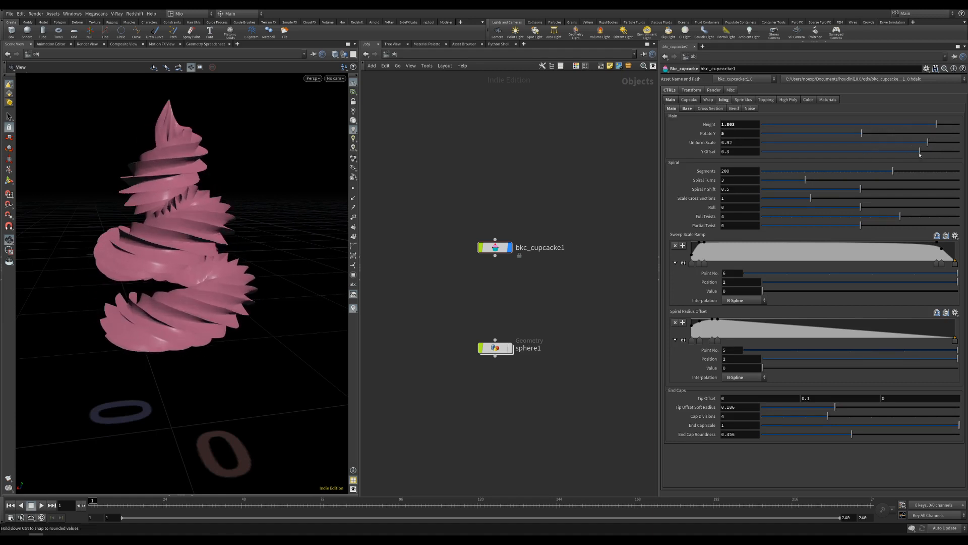
left_click_drag(885, 152, 835, 173)
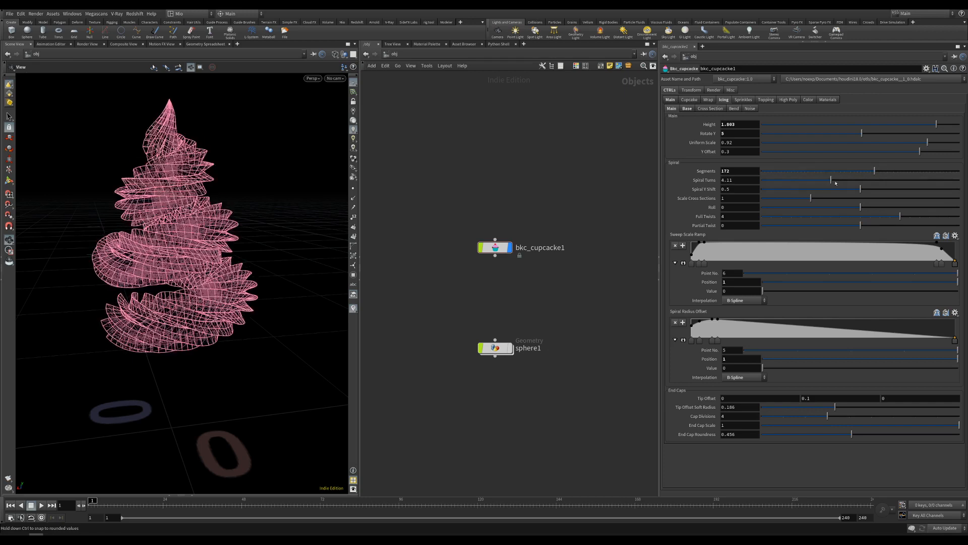
In shaded view, set Spiral Turns to 3.53, Spiral Y Shift to 0.538, Scale Cross Sections to 1.35, Roll to -46.5, Full Twists to -3 and Partial Twist to 1.6.
left_click_drag(851, 181, 825, 183)
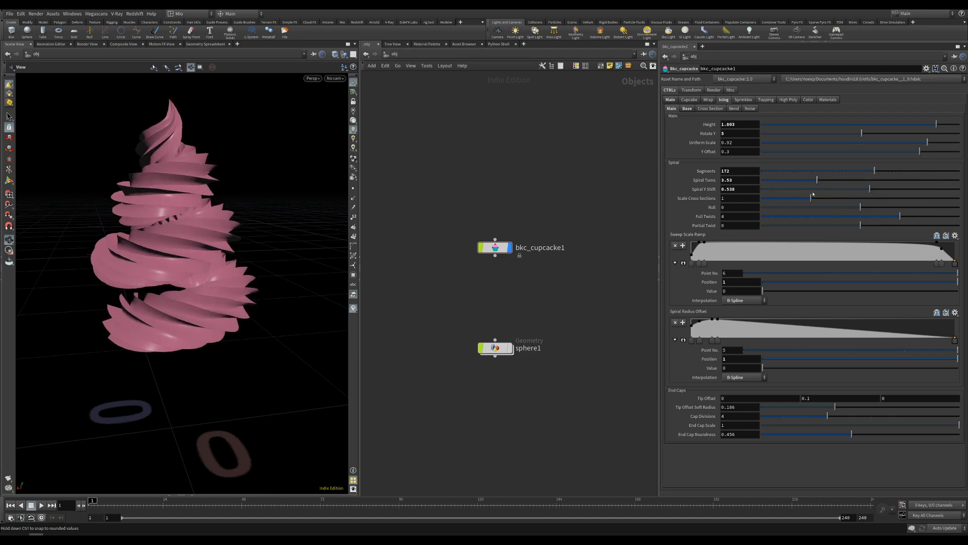
left_click_drag(813, 194, 891, 220)
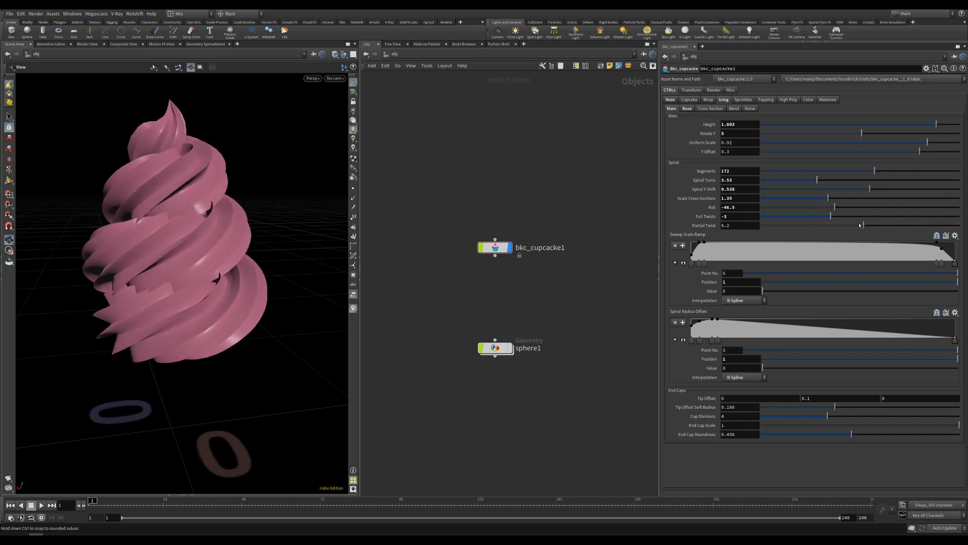
left_click_drag(860, 225, 859, 225)
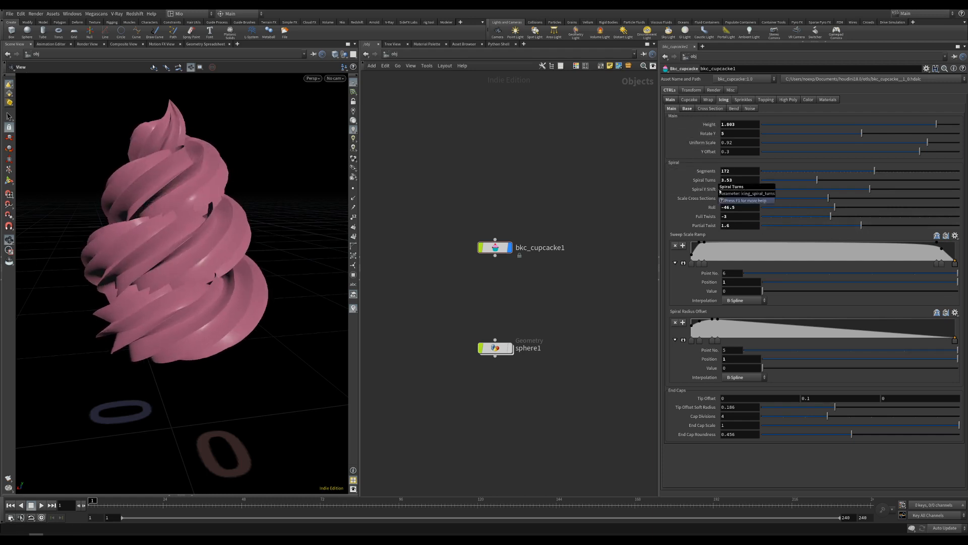
Stretch the icing spiral by setting its Height to 3.4.
left_click_drag(926, 125, 958, 125)
middle_click_drag(737, 126, 766, 125)
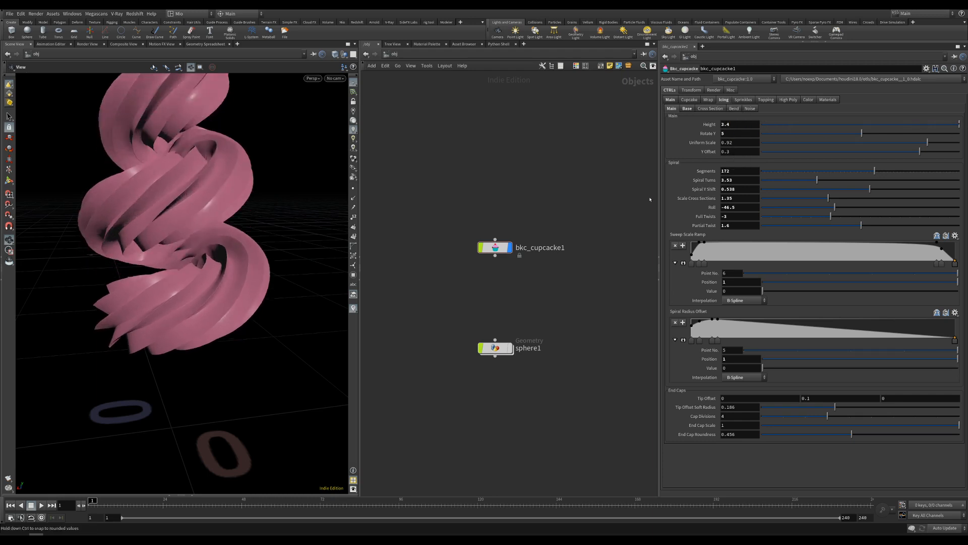
left_click_drag(222, 323, 259, 382)
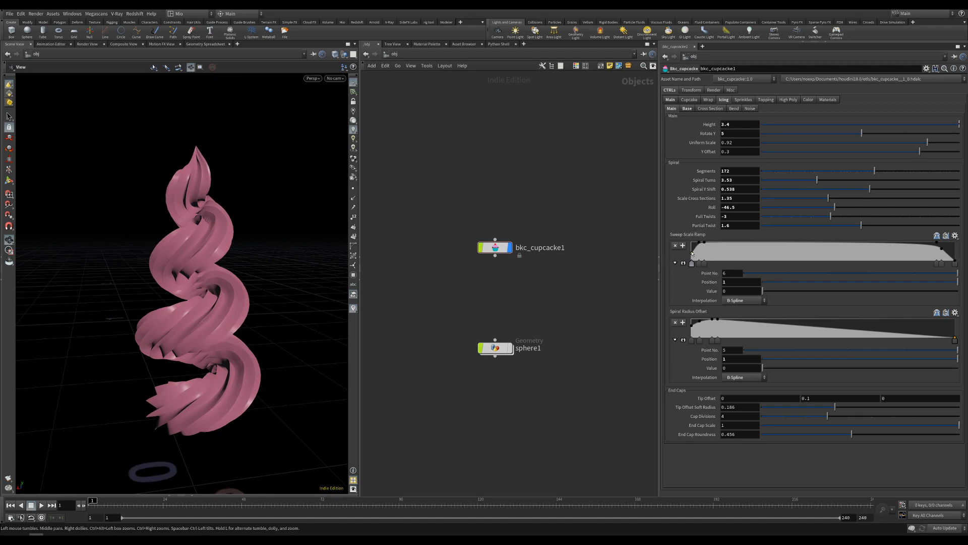
Reshape the icing's Sweep Scale Ramp by adding two points along its middle and raising the end point's value to 0.630137.
left_click(693, 247)
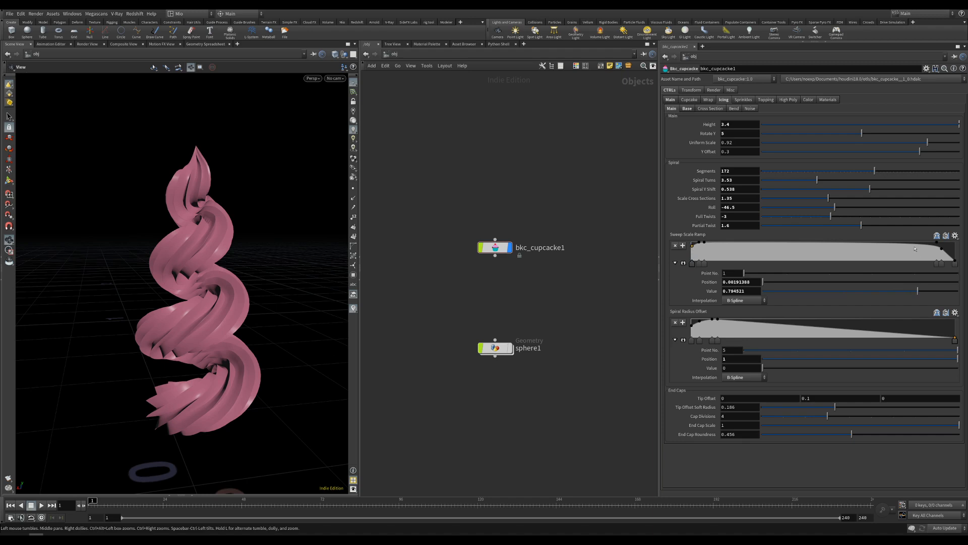
left_click_drag(861, 248, 862, 254)
left_click_drag(796, 252, 794, 243)
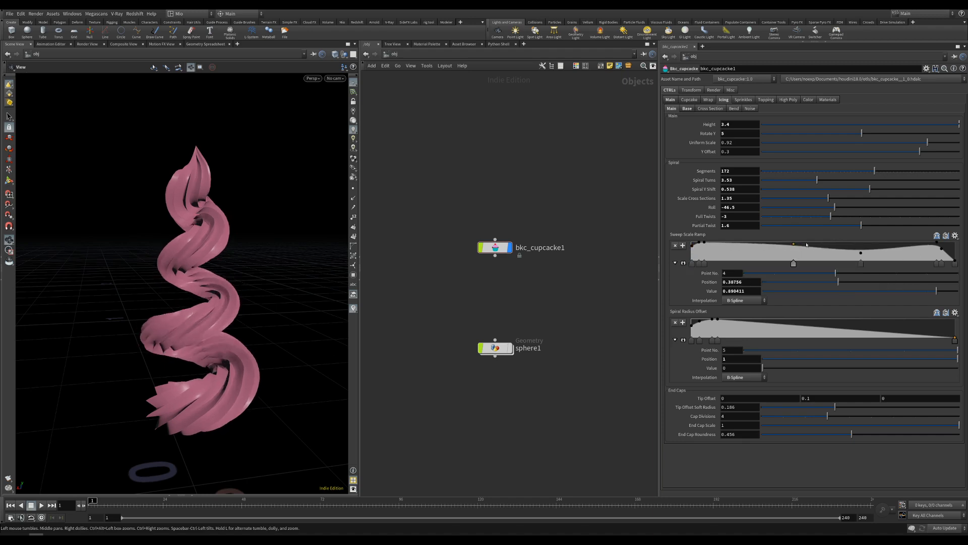
left_click(954, 259)
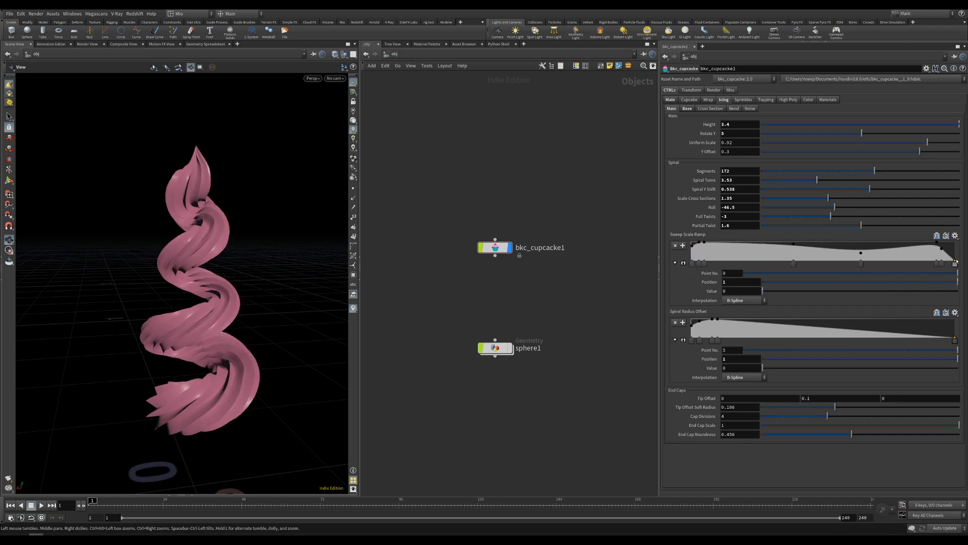
left_click_drag(955, 260, 961, 252)
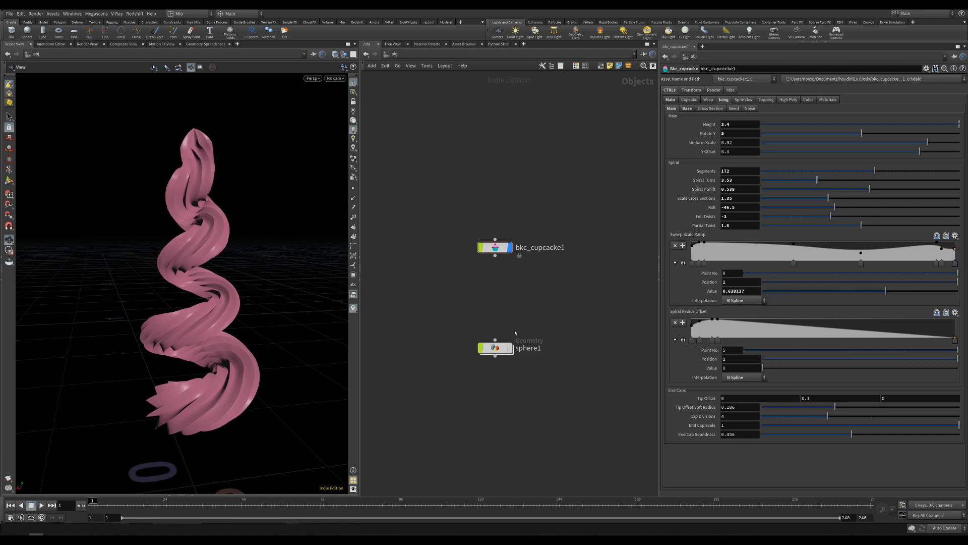
Try a fuller Spiral Radius Offset ramp with two added points, the end point raised to the maximum and the start value set to 0.39726.
left_click_drag(237, 323, 233, 352)
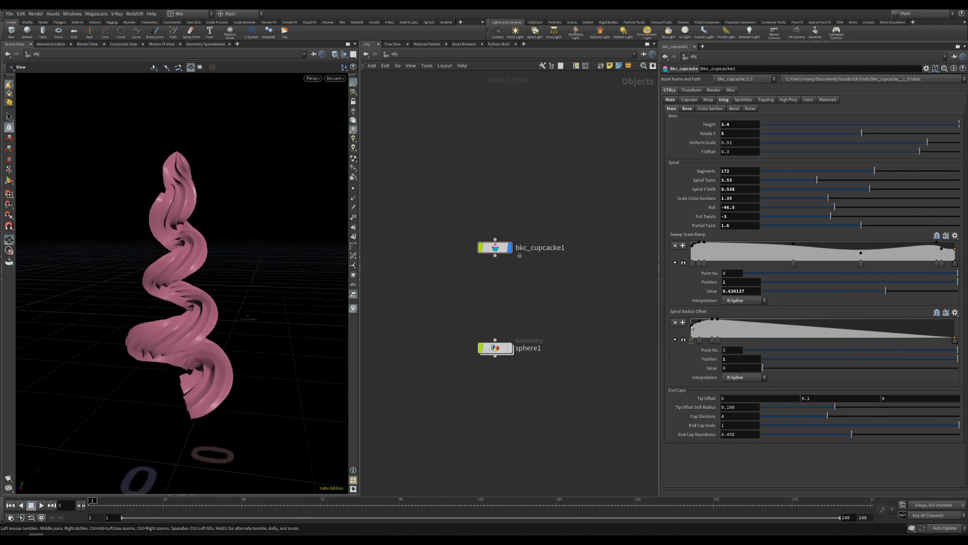
left_click_drag(692, 337, 814, 321)
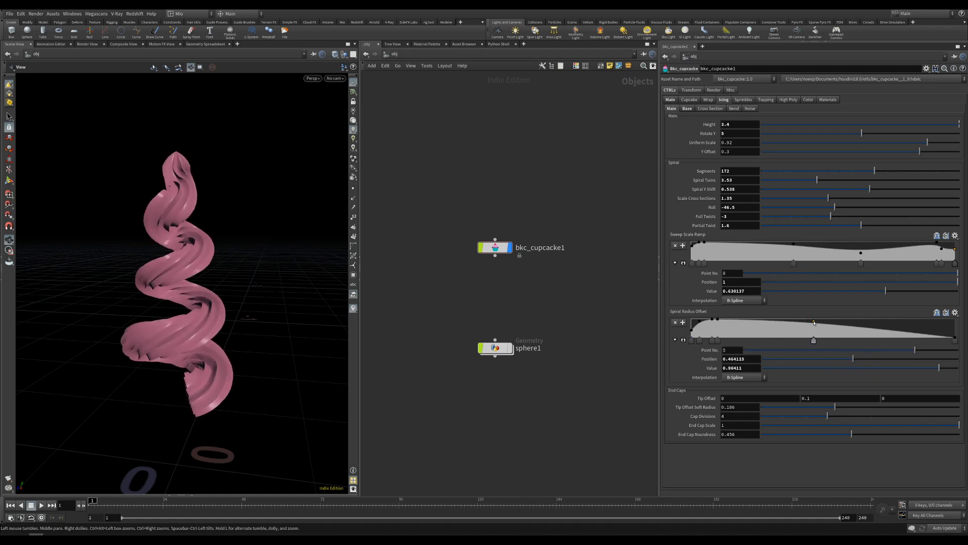
left_click(880, 325)
left_click_drag(882, 327, 891, 321)
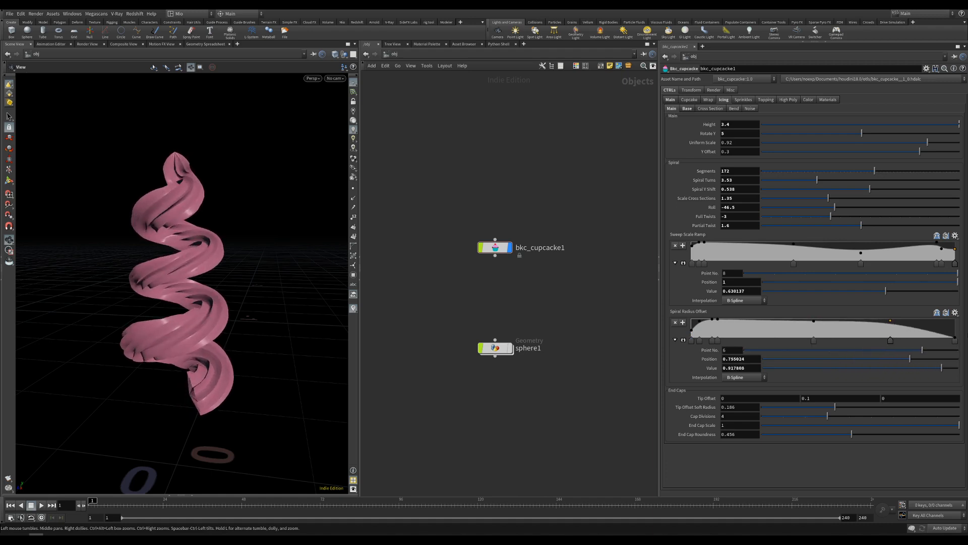
left_click(953, 338)
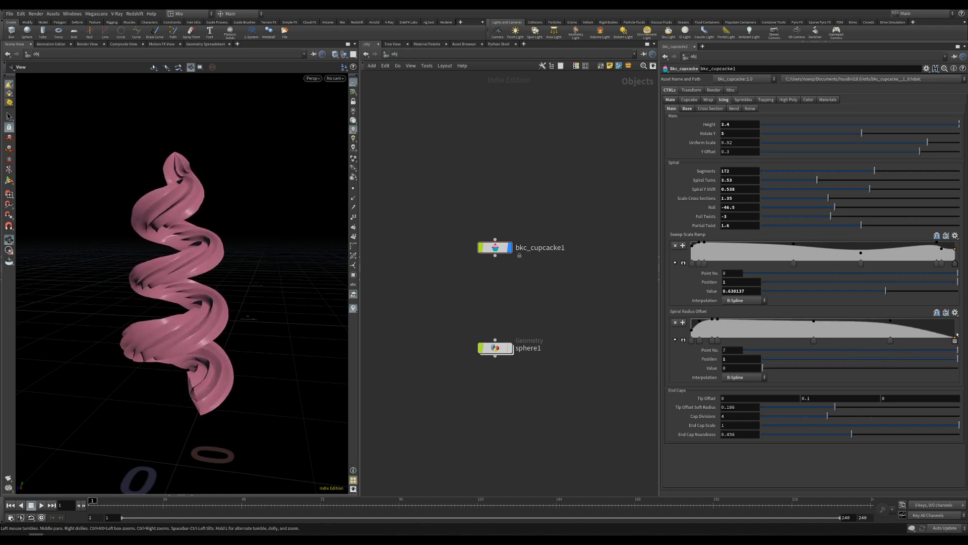
left_click_drag(954, 338, 955, 318)
left_click(692, 330)
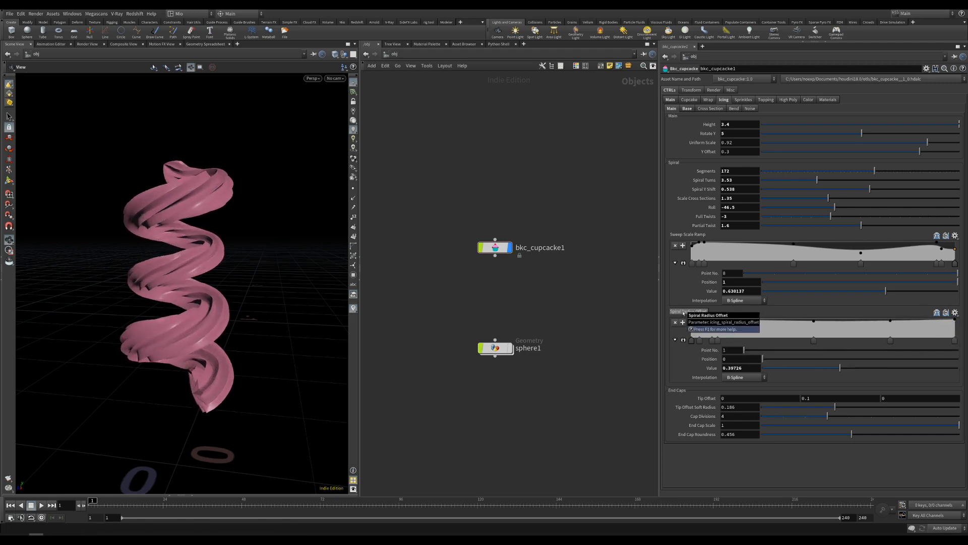
Reset the Spiral Radius Offset ramp, try it reversed, and restore its default shape.
middle_click(686, 311, "ctrl")
left_click(936, 313)
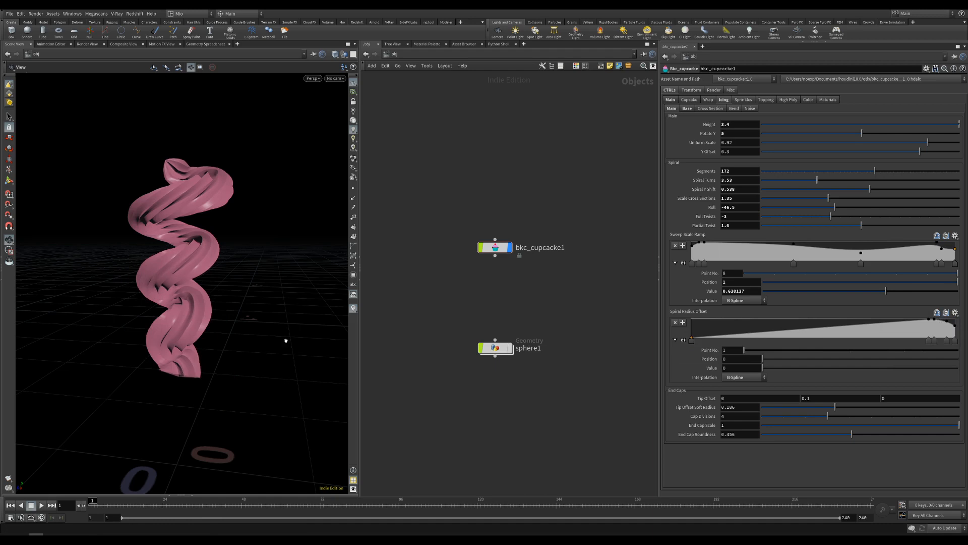
left_click_drag(286, 341, 384, 290)
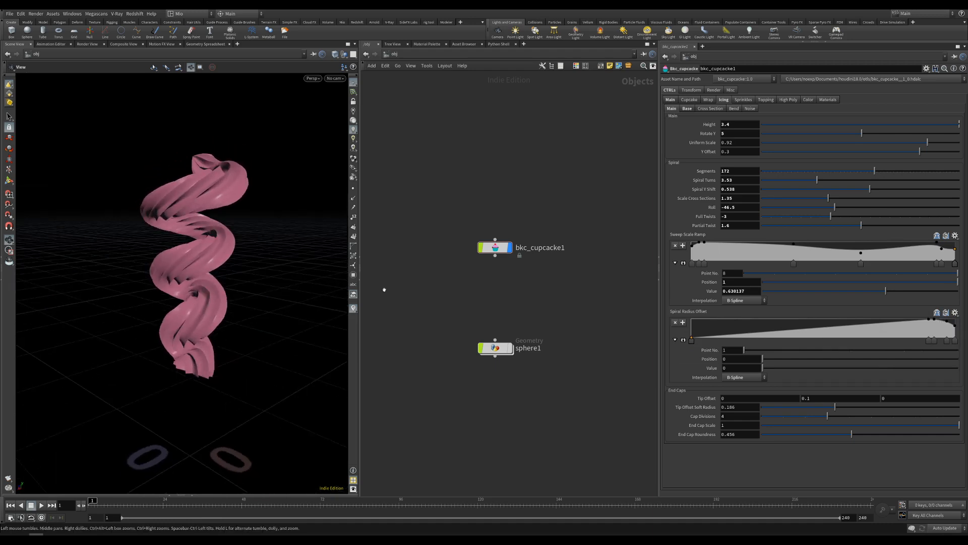
middle_click(680, 312, "ctrl")
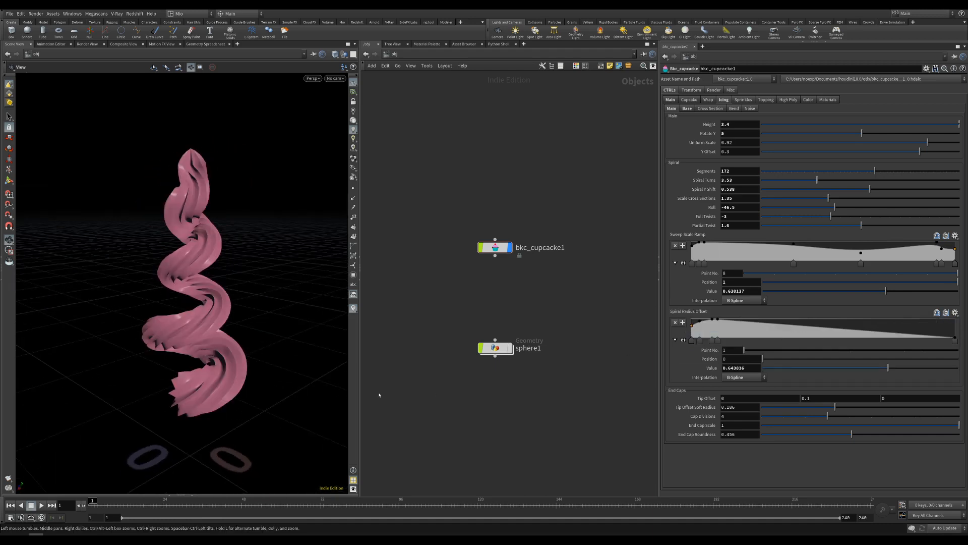
Bend the icing's tip by setting the first Tip Offset value to 0.8 and Tip Offset Soft Radius to 0.6.
left_click_drag(160, 317, 252, 339)
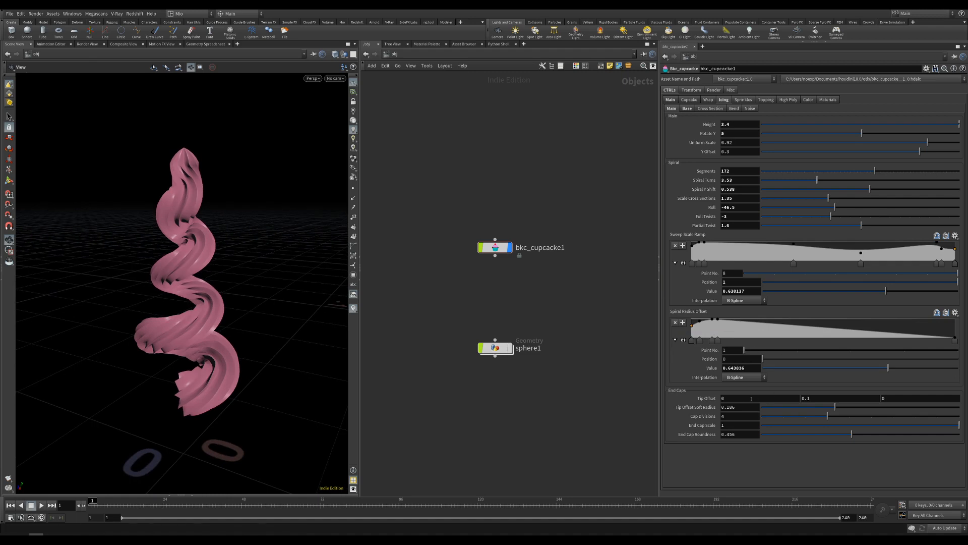
middle_click_drag(808, 398, 782, 401)
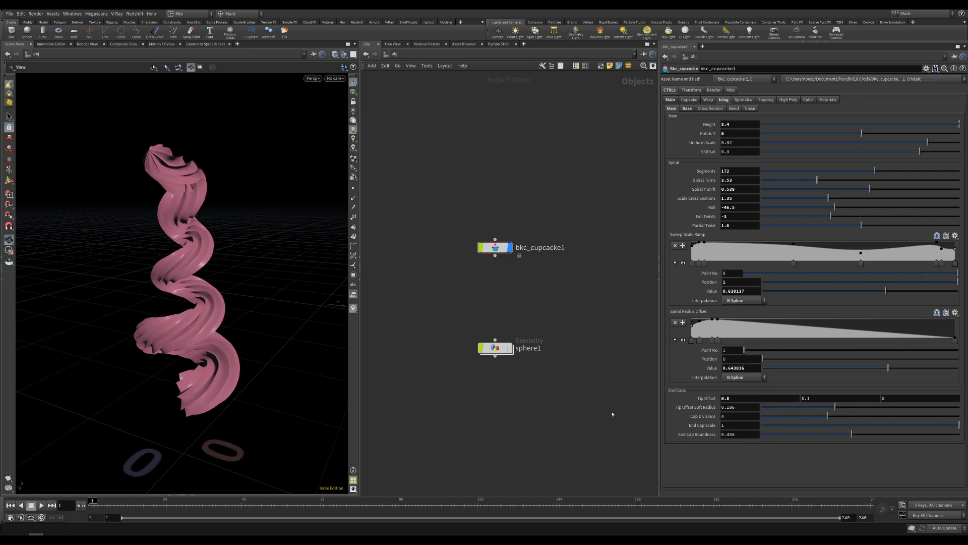
left_click_drag(146, 345, 93, 313)
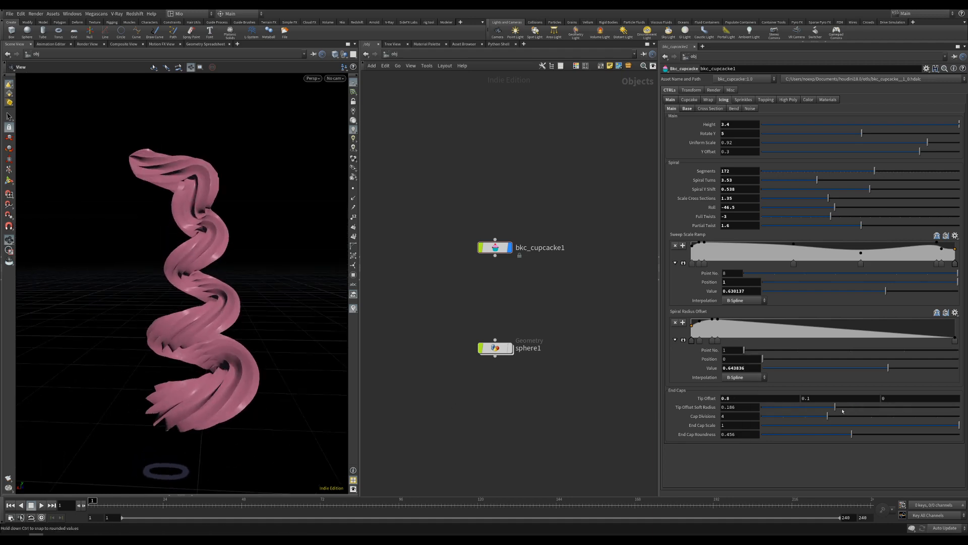
left_click_drag(866, 407, 963, 407)
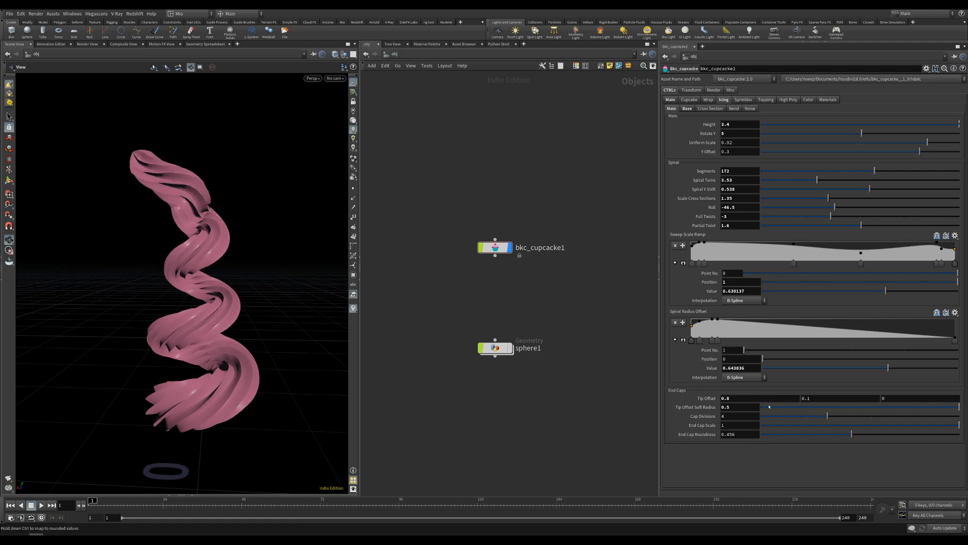
mouse_move(743, 407)
middle_mouse_down()
mouse_move(956, 395)
mouse_move(756, 411)
middle_mouse_up()
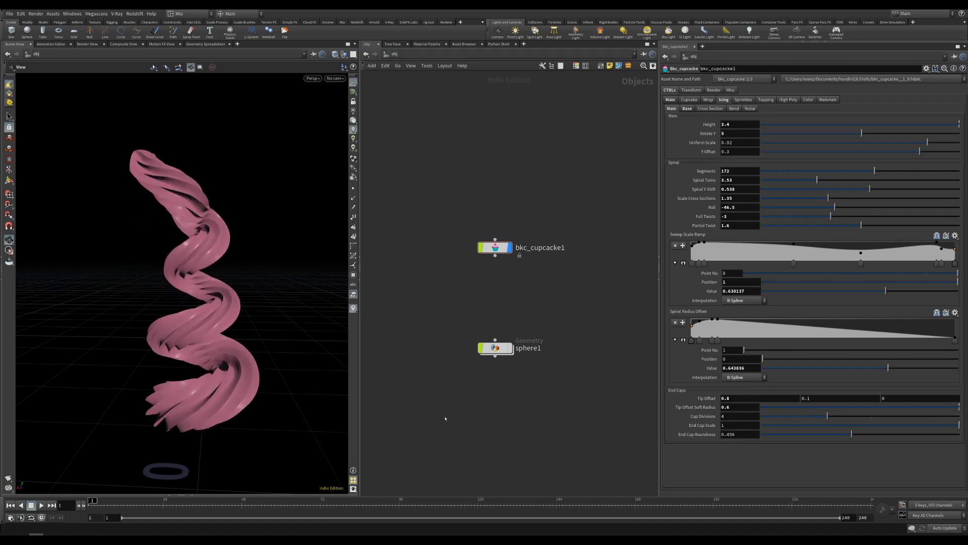
Inspect the icing tip in wireframe while trying Cap Divisions and a lower End Cap Scale, and return End Cap Scale to 1.
scroll(177, 134, "up", 2)
scroll(176, 134, "up", 2)
left_click_drag(177, 134, 204, 184)
key("shift+w")
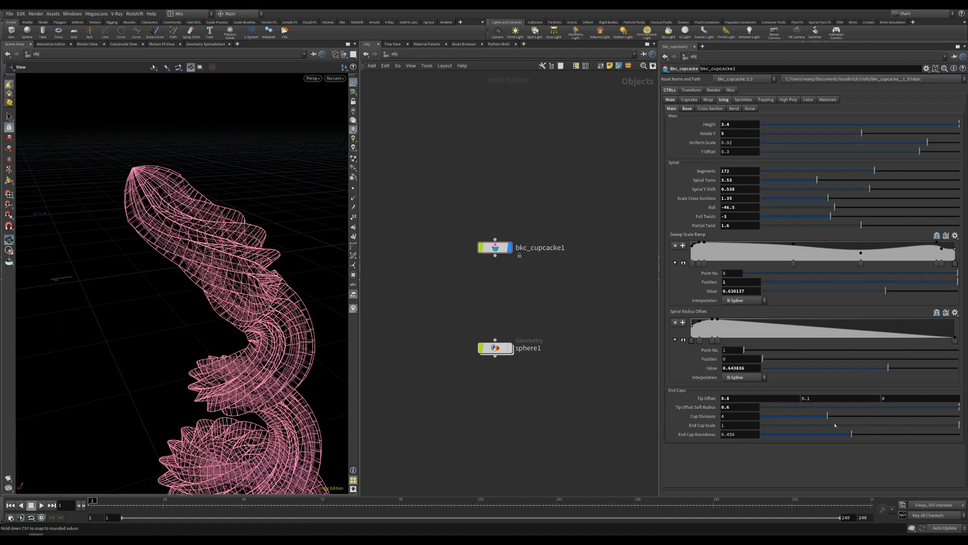
mouse_move(829, 420)
left_mouse_down()
mouse_move(892, 418)
mouse_move(835, 418)
left_mouse_up()
left_click_drag(960, 427, 897, 428)
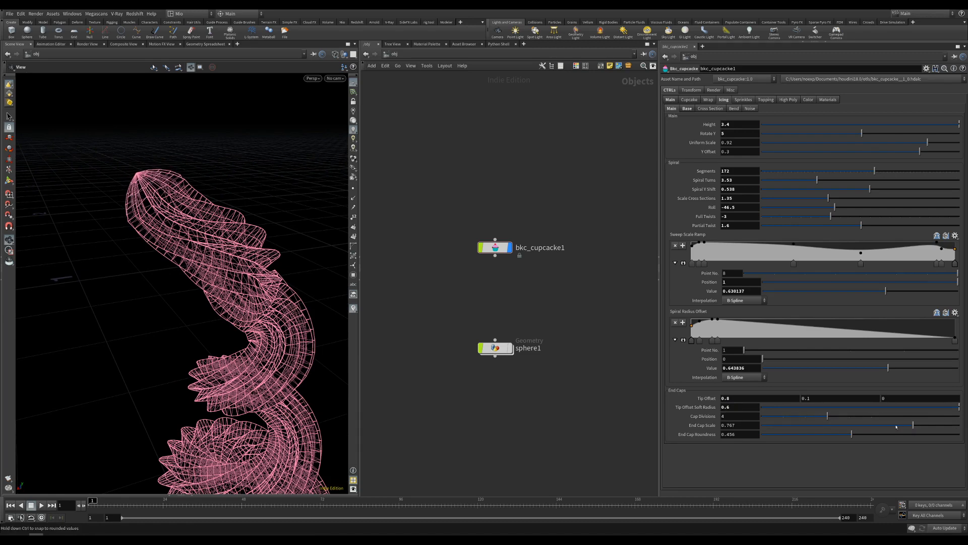
left_click_drag(812, 426, 961, 426)
left_click_drag(201, 262, 207, 234)
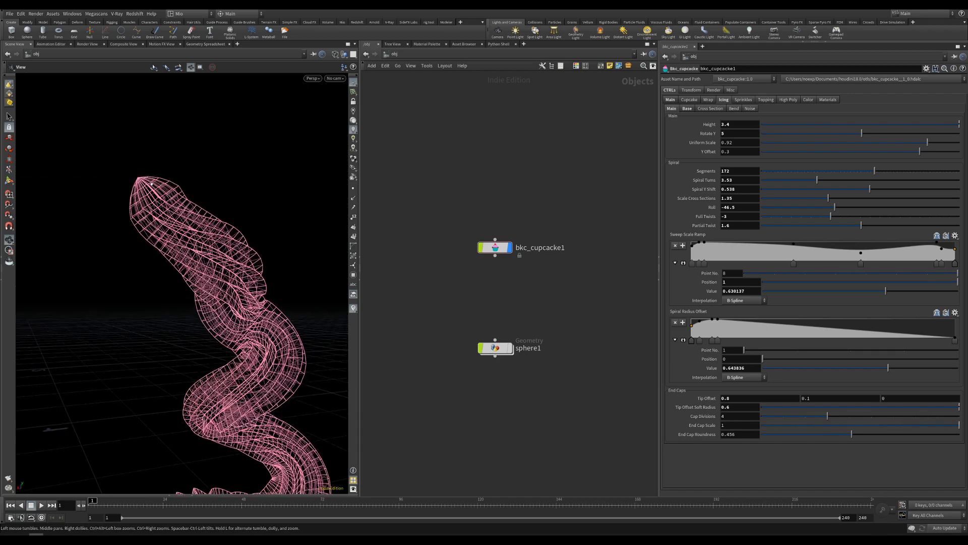
Try an End Cap Scale of -1.1, examine the icing tip shaded, and reset the value to its default.
scroll(207, 234, "up", 3)
left_click_drag(958, 427, 720, 431)
middle_click_drag(729, 425, 682, 427)
key("shift+w")
mouse_move(142, 207)
left_mouse_down()
mouse_move(118, 211)
mouse_move(123, 253)
mouse_move(164, 214)
left_mouse_up()
scroll(163, 214, "down", 1)
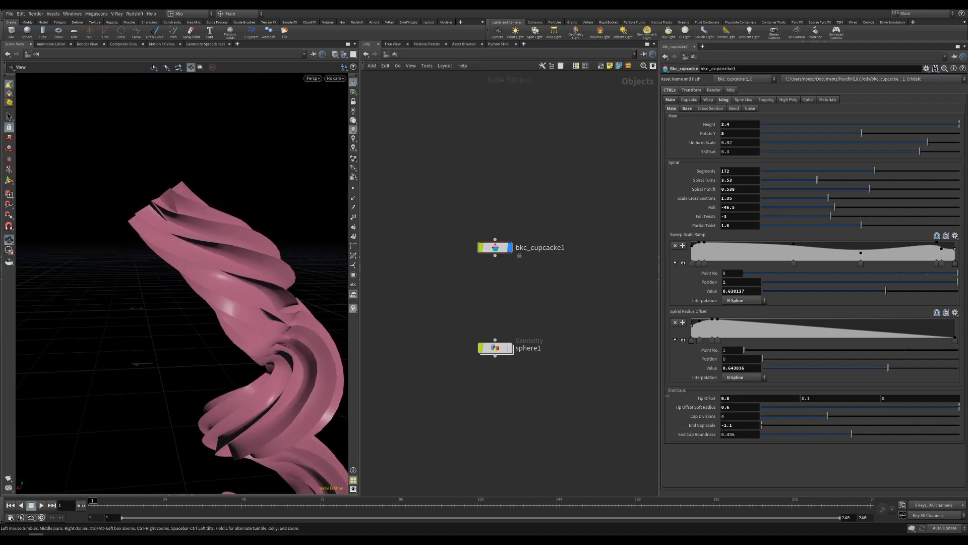
middle_click(708, 426, "ctrl")
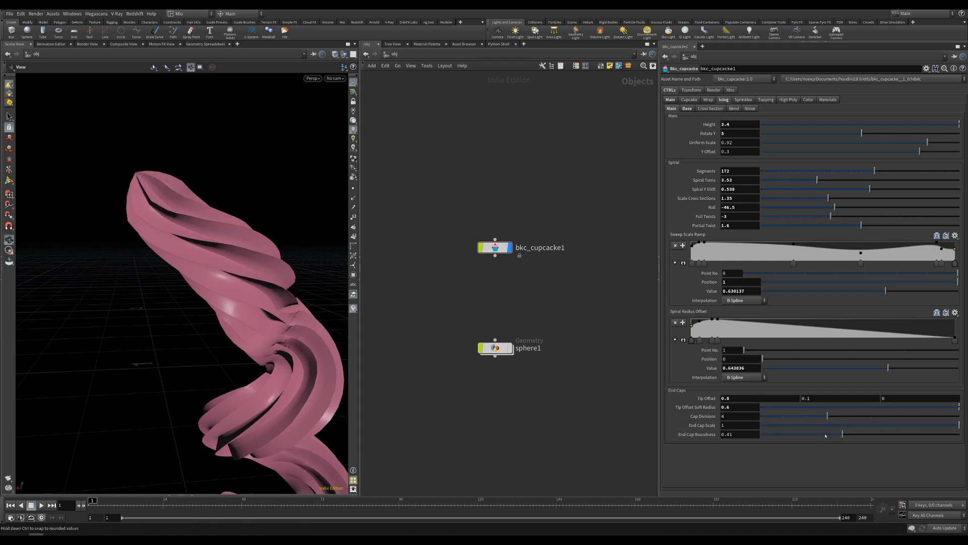
Try a different End Cap Roundness and reset all of the icing's main parameters to their defaults.
left_click_drag(826, 435, 864, 435)
middle_click(672, 112, "ctrl")
middle_click_drag(238, 434, 197, 278)
middle_click_drag(247, 411, 208, 271)
right_click_drag(209, 272, 325, 279)
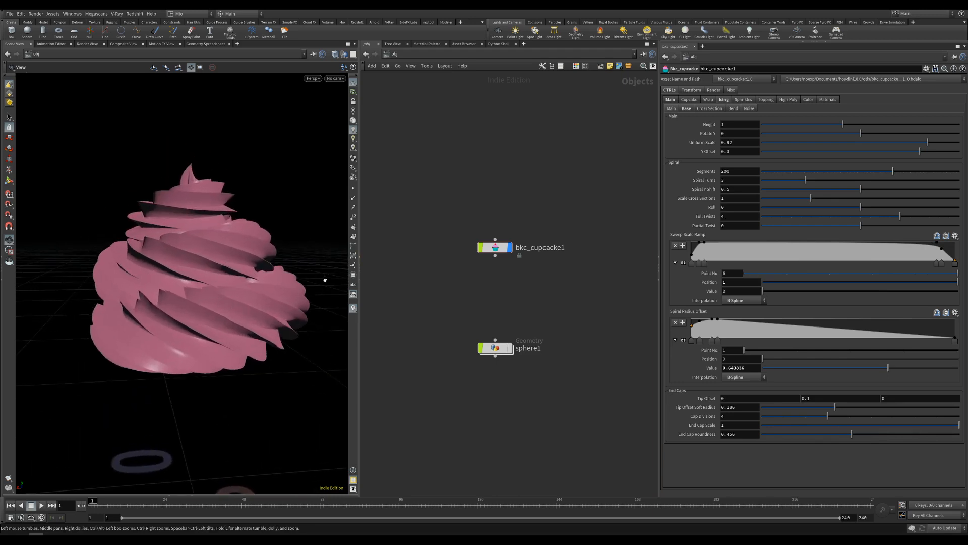
Set the icing base's Segments to 115, checking the mesh density in wireframe.
left_click(686, 110)
left_click(720, 116)
right_click_drag(241, 323, 187, 330)
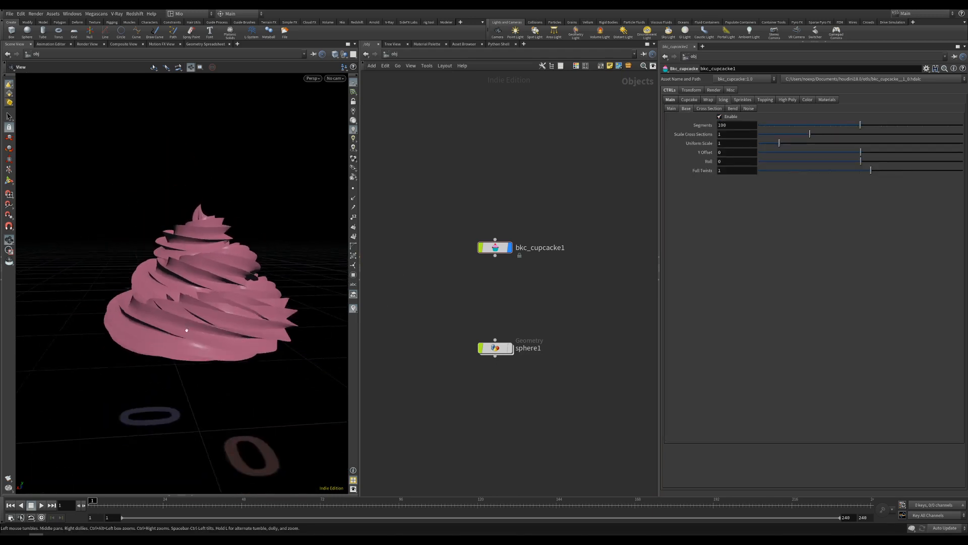
left_click_drag(187, 331, 252, 328)
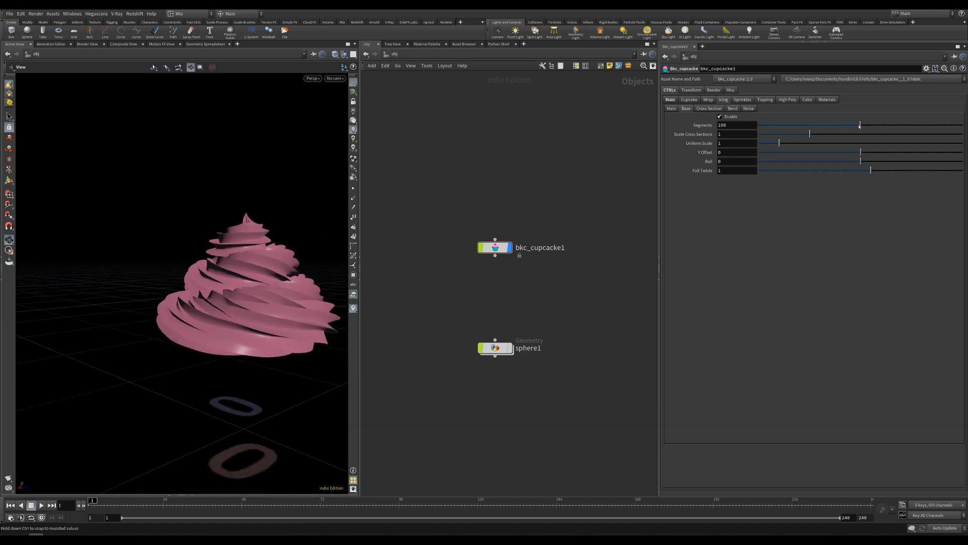
key("shift+w")
right_click_drag(236, 320, 247, 323)
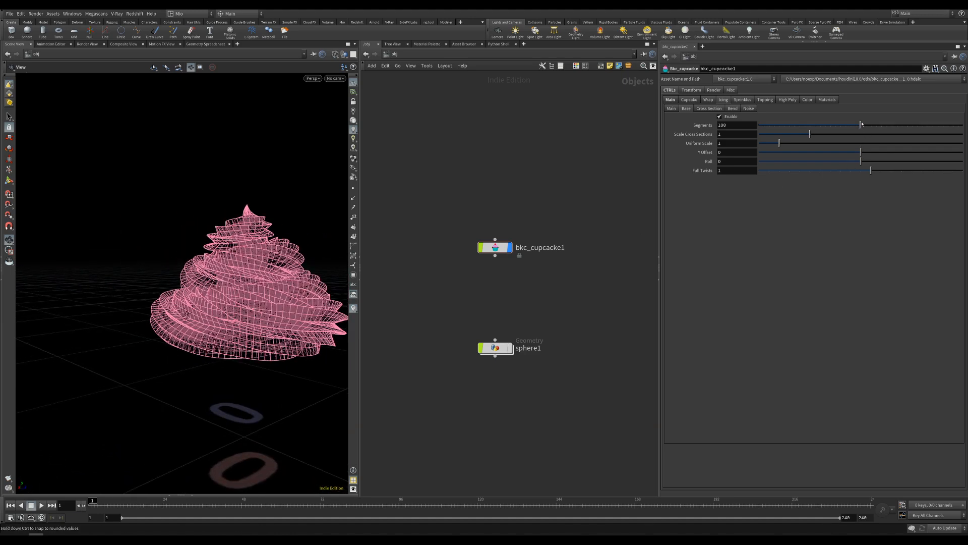
mouse_move(861, 126)
left_mouse_down()
mouse_move(925, 128)
mouse_move(876, 127)
left_mouse_up()
key("shift+w")
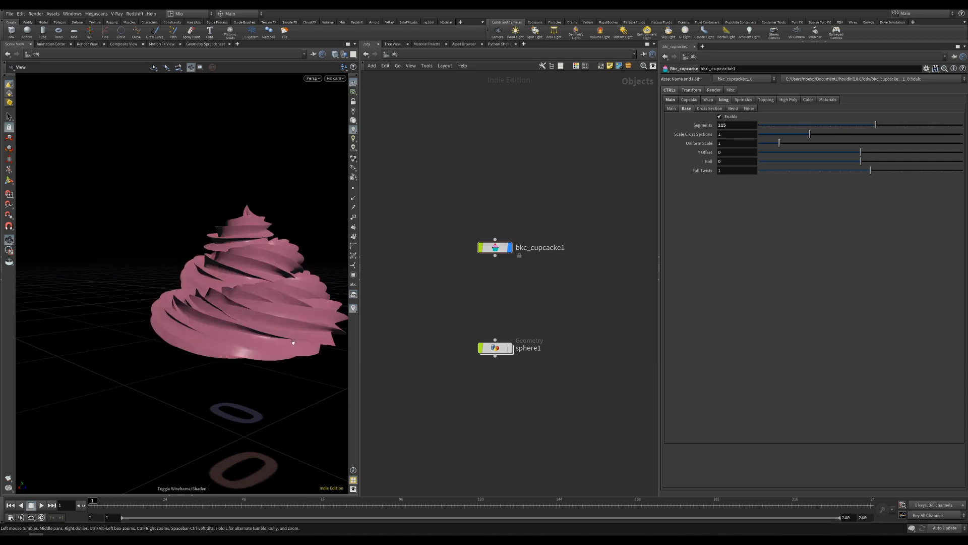
Try icing base values of Scale Cross Sections 1.025, Uniform Scale 1.09, Y Offset -0.166, Roll 33.4 and Full Twists 2, and reset the base parameters.
left_click_drag(809, 134, 822, 136)
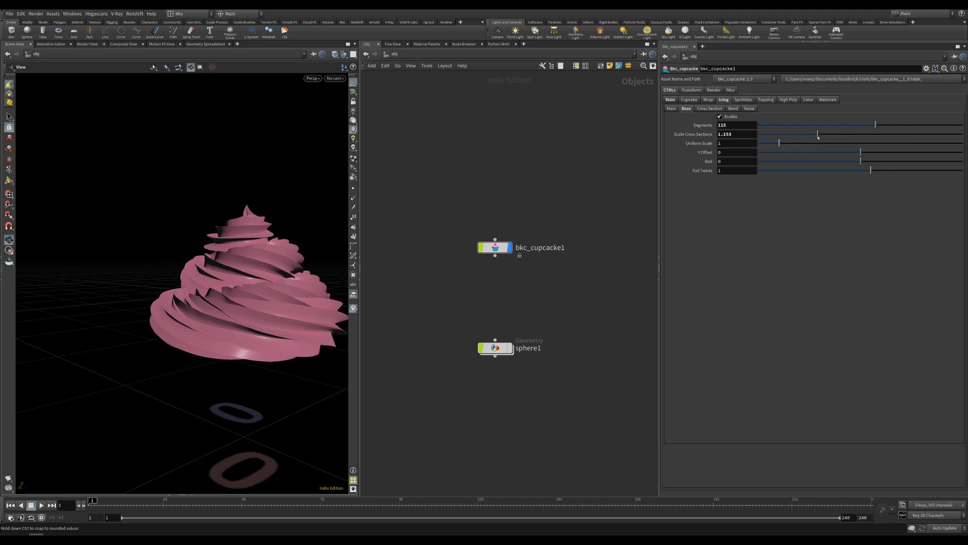
left_click_drag(818, 136, 780, 144)
left_click_drag(857, 152, 882, 176)
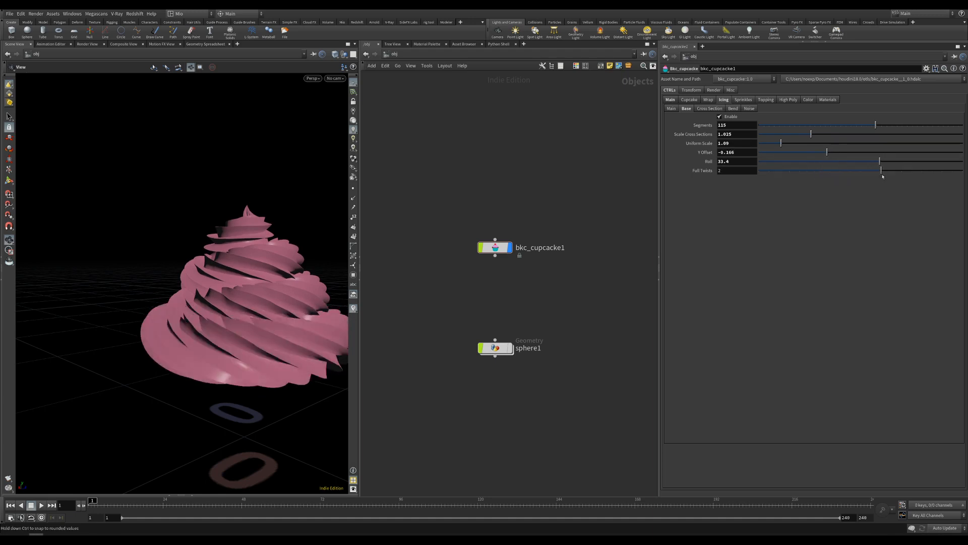
middle_click(687, 108, "ctrl")
Try an icing cross section with 8 Star Points, Inner Radius 0.953, Outer Radius 1.213 and Twist 0.064.
left_click(709, 110)
left_click_drag(252, 252, 202, 247)
right_click_drag(202, 248, 238, 257)
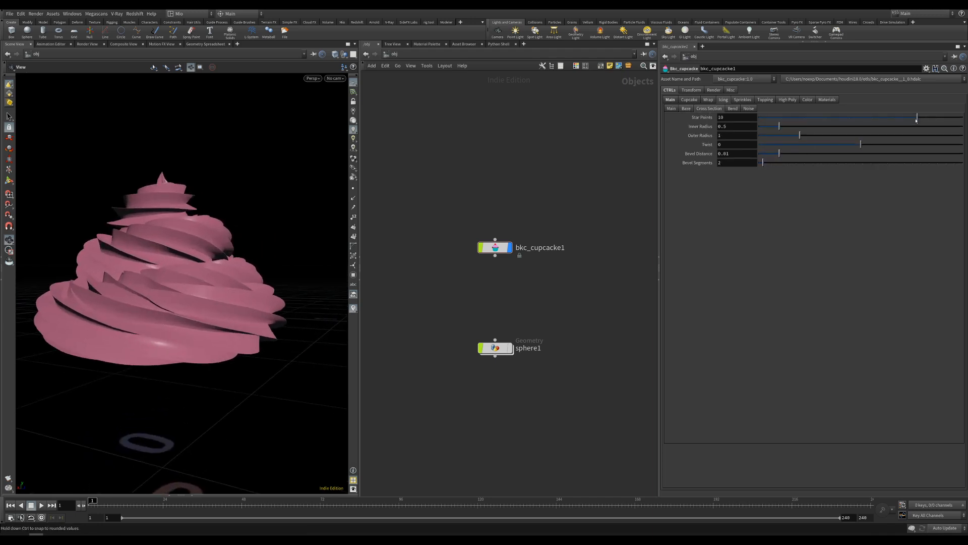
left_click_drag(917, 117, 876, 124)
left_click_drag(780, 127, 876, 144)
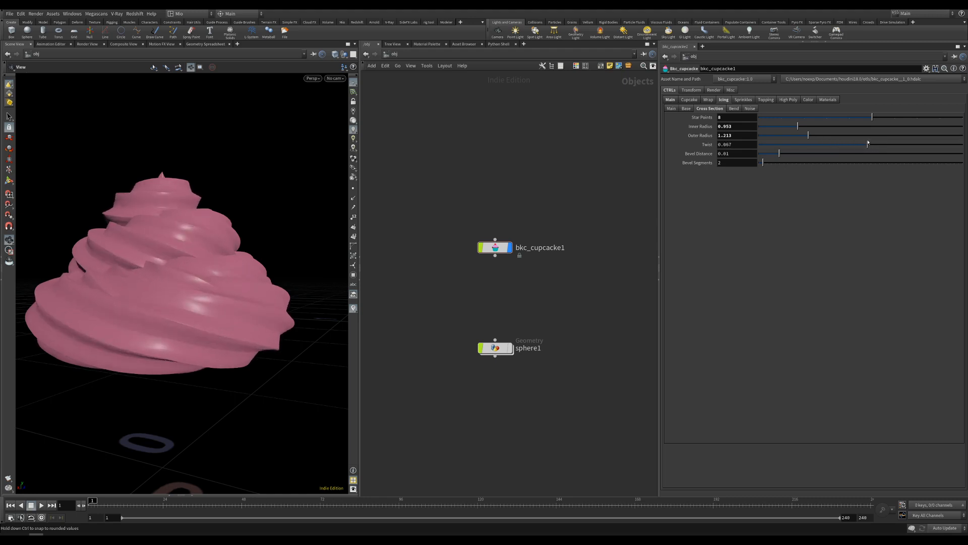
Try a cross-section Bevel Distance of 0.0983 with 8 Bevel Segments, compare in wireframe, and reset the Cross Section parameters.
left_click_drag(800, 155, 963, 155)
key("w")
scroll(179, 224, "up", 5)
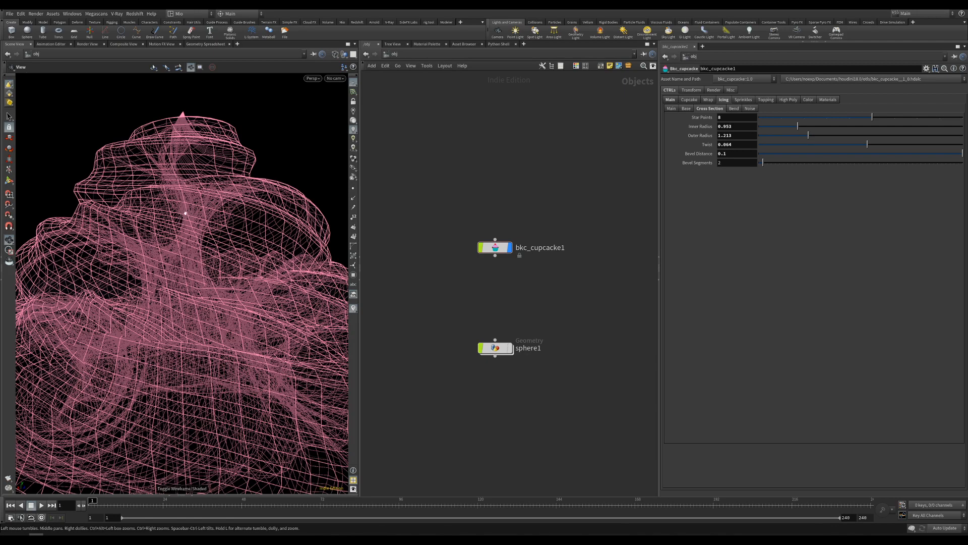
left_click_drag(774, 159, 959, 153)
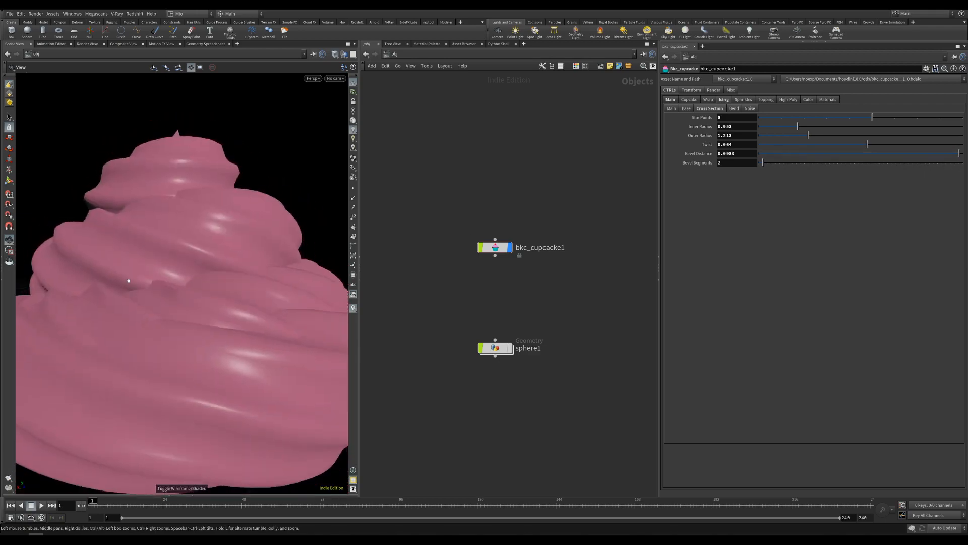
key("w")
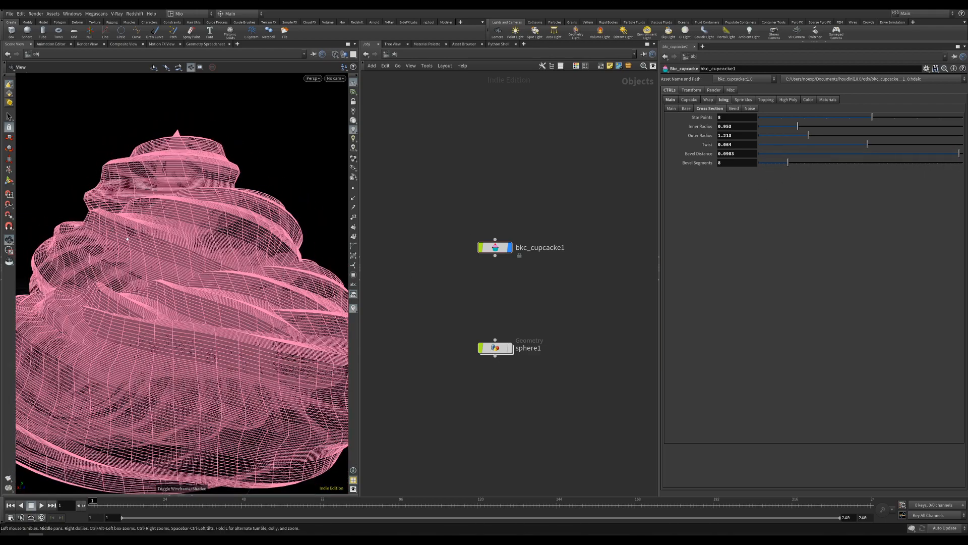
left_click_drag(239, 279, 259, 309)
key("w")
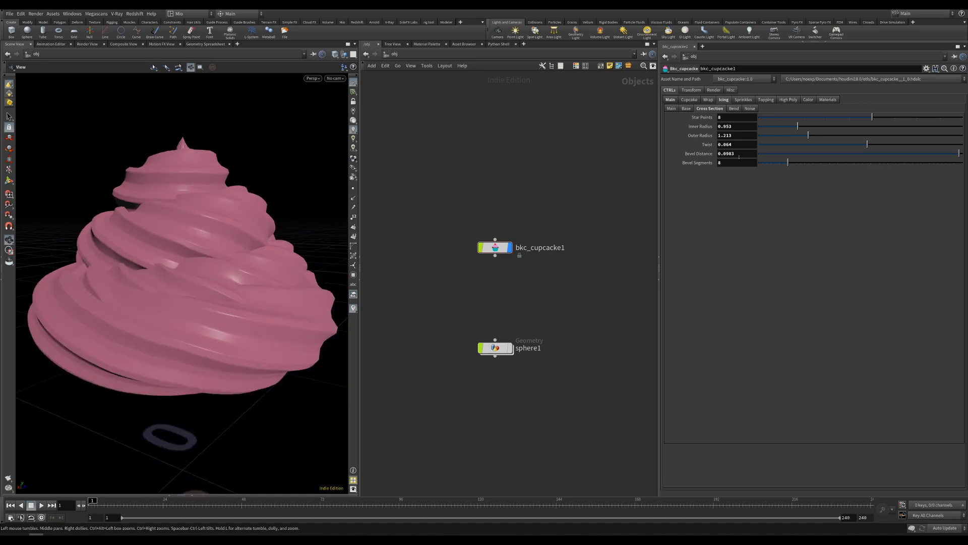
middle_click(711, 109, "ctrl")
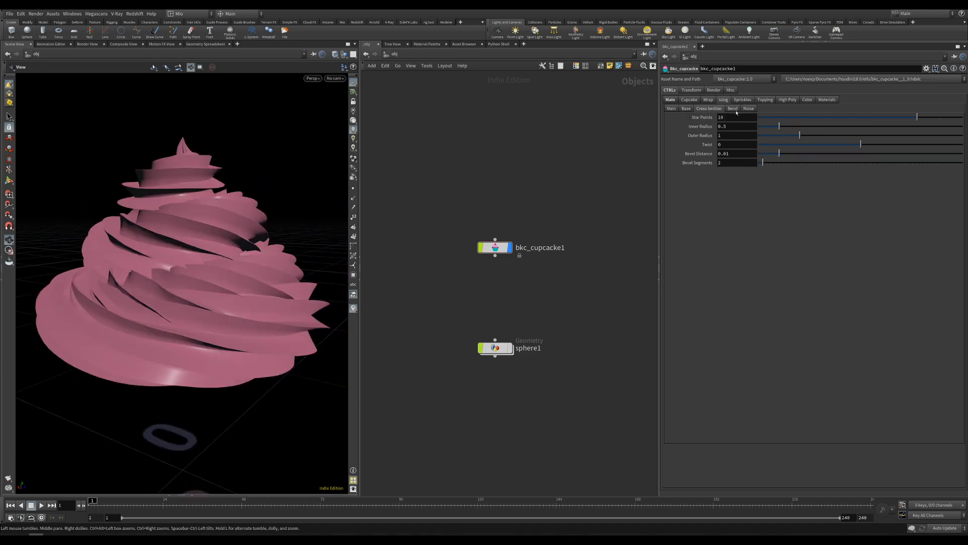
Try bending the icing by 45.7 with a small Pre Bend Rot Y and a Rotate Y turn, and reset the Bend parameters.
left_click(734, 109)
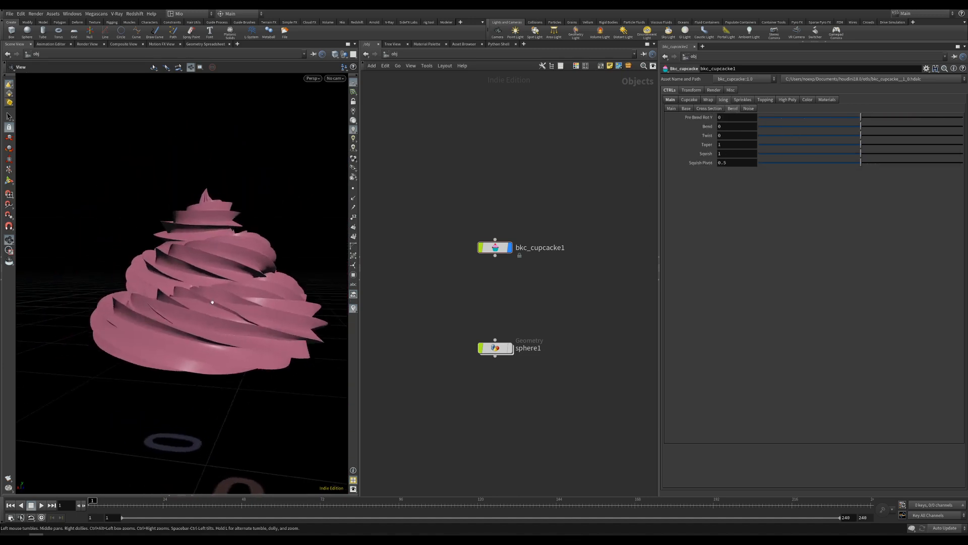
mouse_move(872, 118)
left_mouse_down()
mouse_move(913, 120)
mouse_move(844, 124)
mouse_move(876, 135)
mouse_move(913, 129)
mouse_move(803, 121)
mouse_move(868, 121)
left_mouse_up()
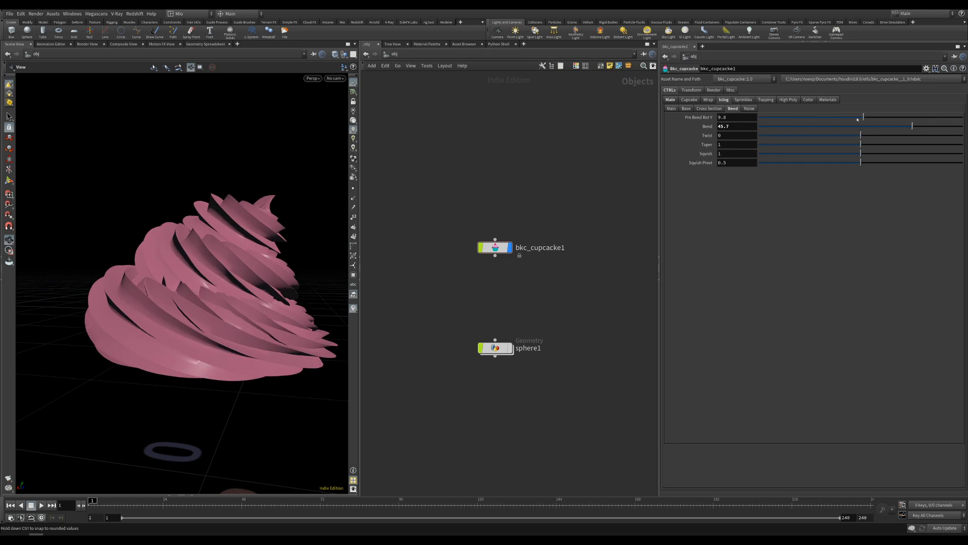
left_click(687, 109)
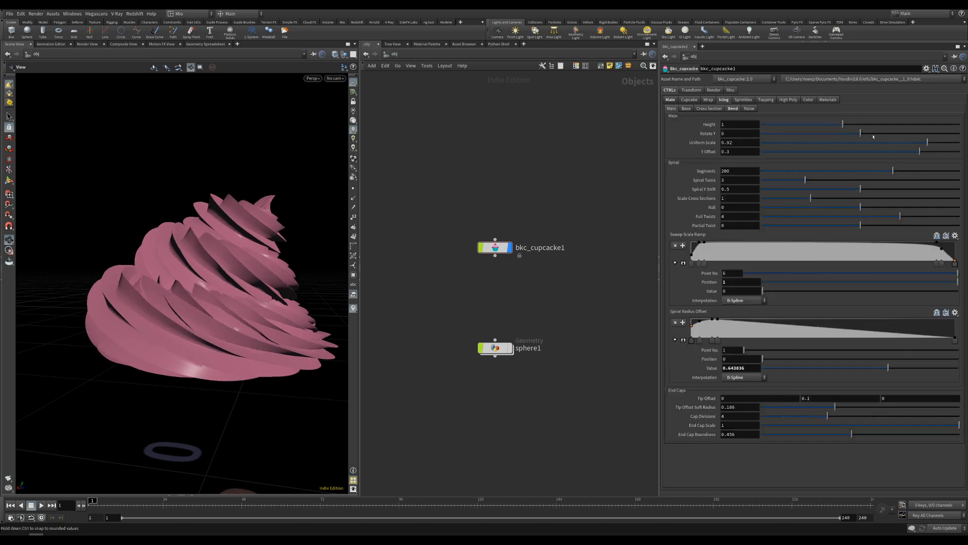
left_click_drag(847, 134, 813, 133)
left_click(734, 108)
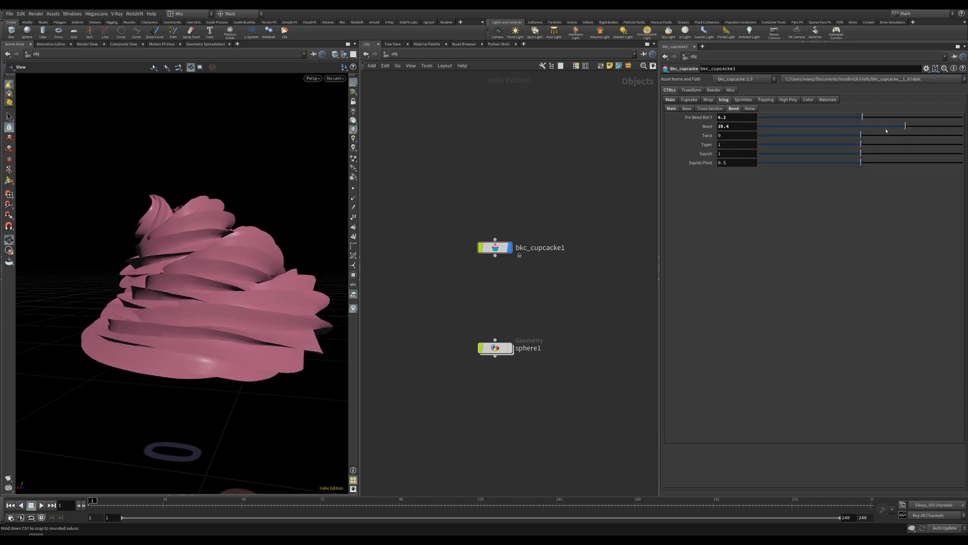
left_click_drag(908, 127, 882, 167)
middle_click(736, 110, "ctrl")
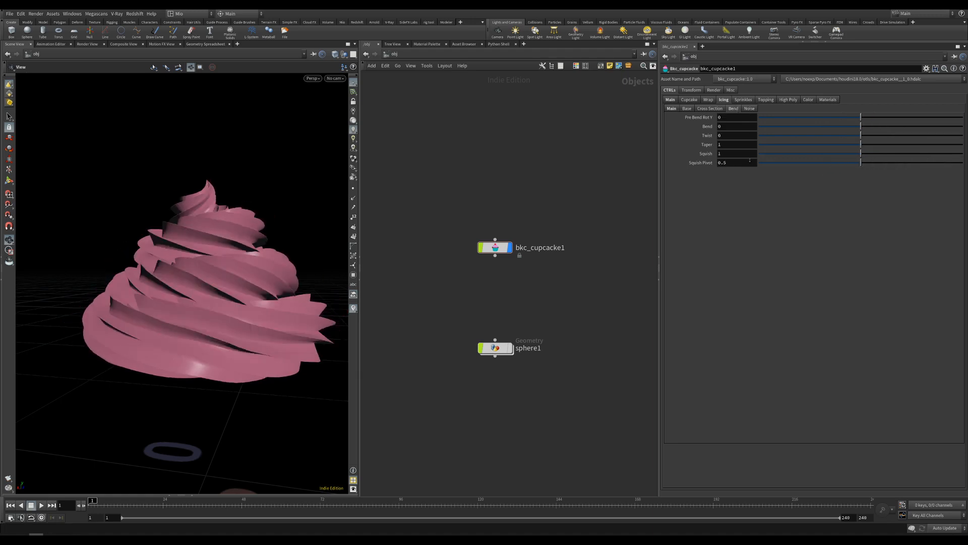
Try Y Noise Height 0.54, Element Size 1.39 and XZ Noise Amplitude 0.513 on the icing, and revert the noise changes.
left_click(749, 109)
left_click_drag(765, 132, 790, 141)
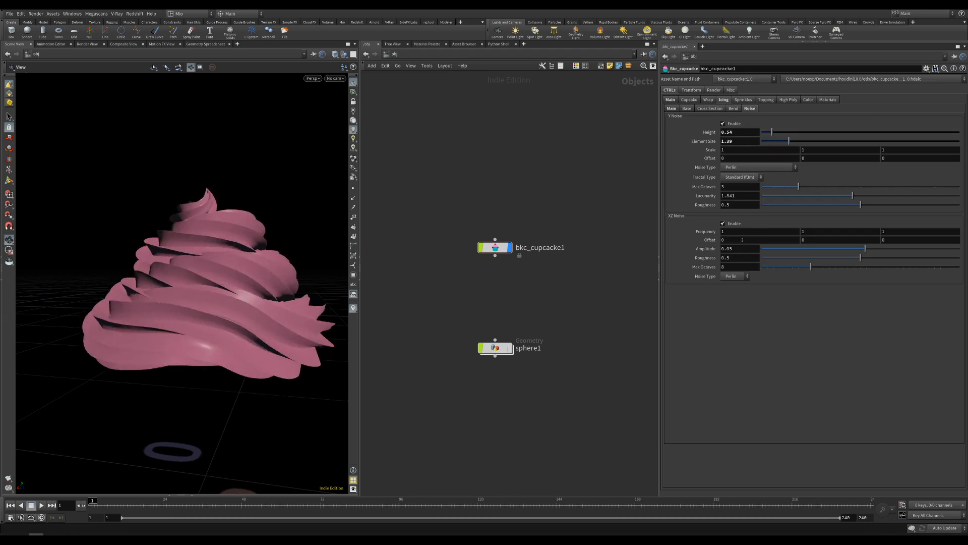
left_click_drag(866, 249, 951, 248)
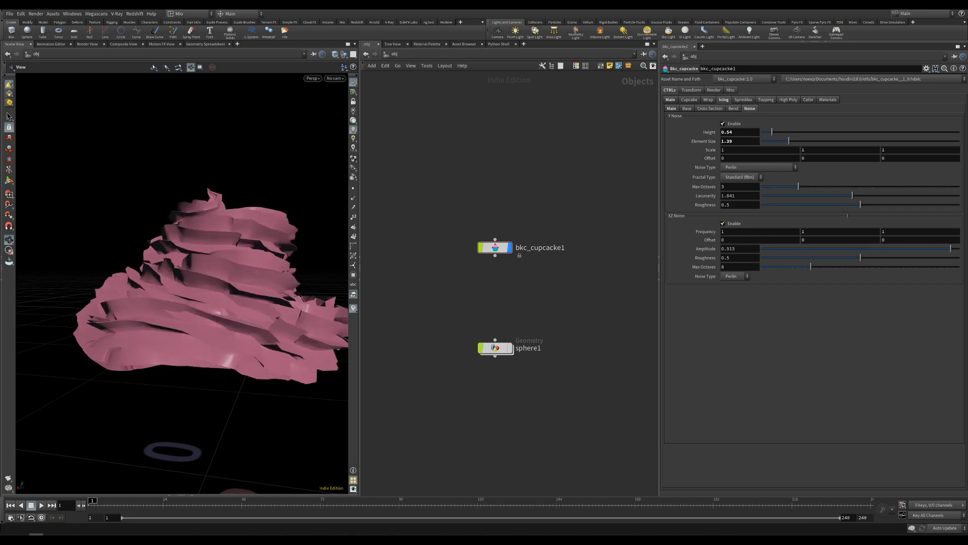
key("ctrl+z")
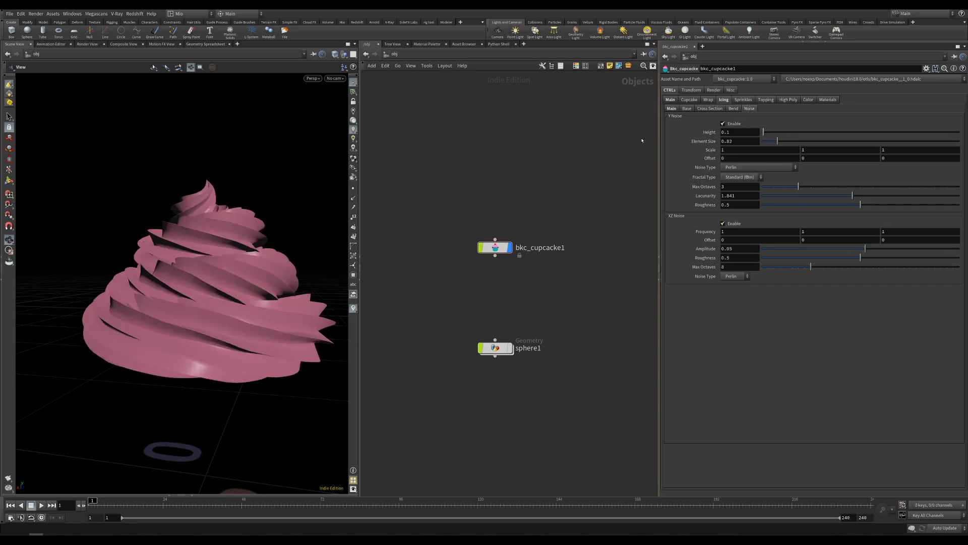
Show the cupcake body and wrap again, and bring up the Sprinkles parameters with the sprinkles displayed on the icing.
left_click(670, 99)
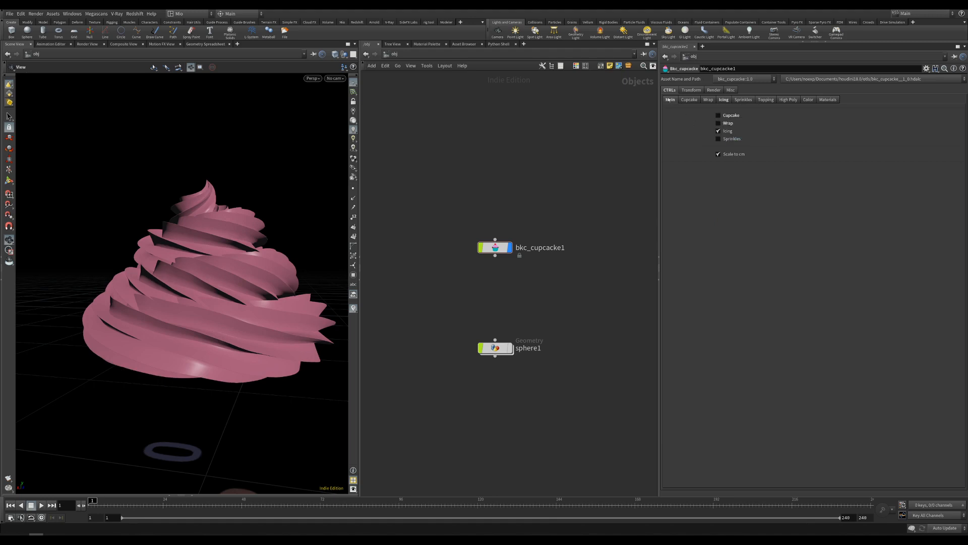
left_click(718, 115)
left_click(718, 123)
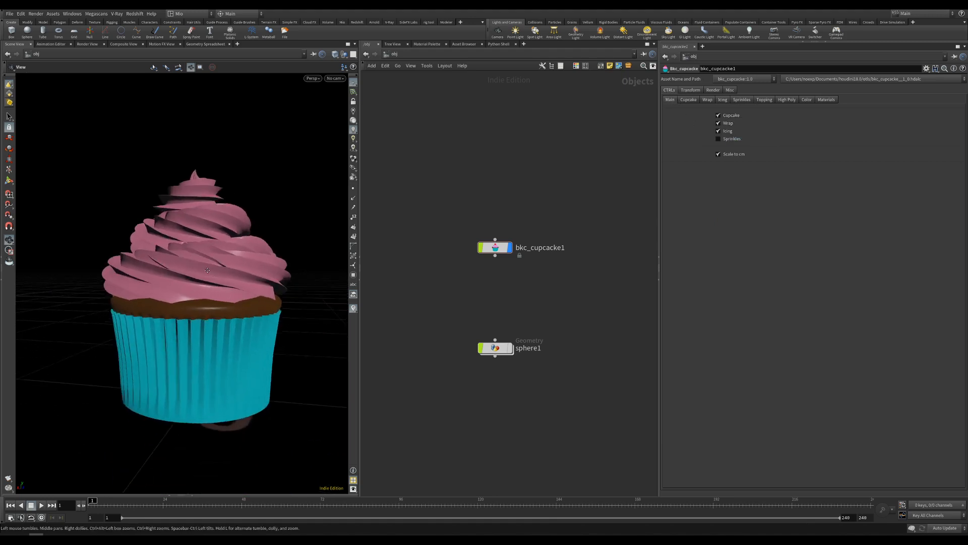
left_click(742, 100)
left_click_drag(197, 211, 133, 231)
right_click_drag(132, 231, 180, 294)
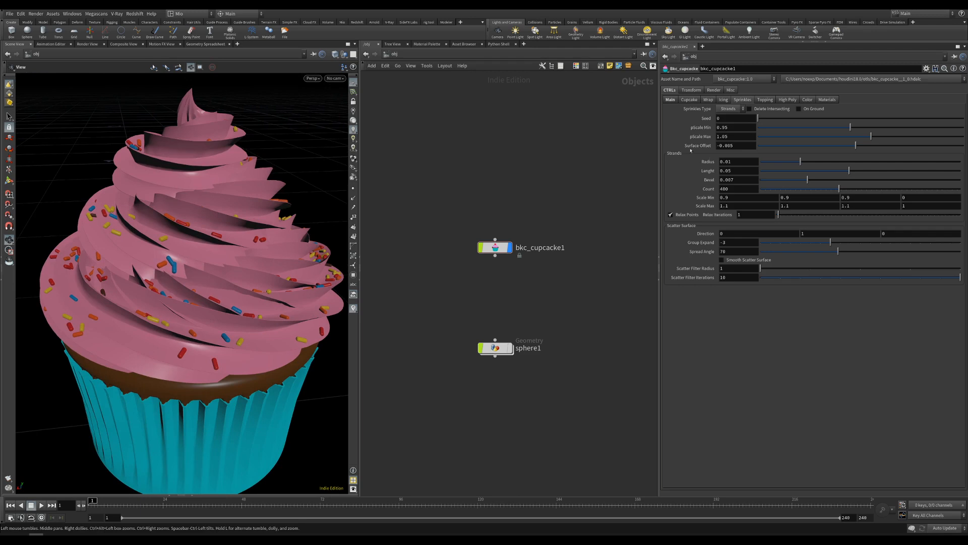
Try the Spheres and M&Ms sprinkle types on the icing and return the Sprinkles Type to Strands.
left_click(730, 108)
left_click(727, 123)
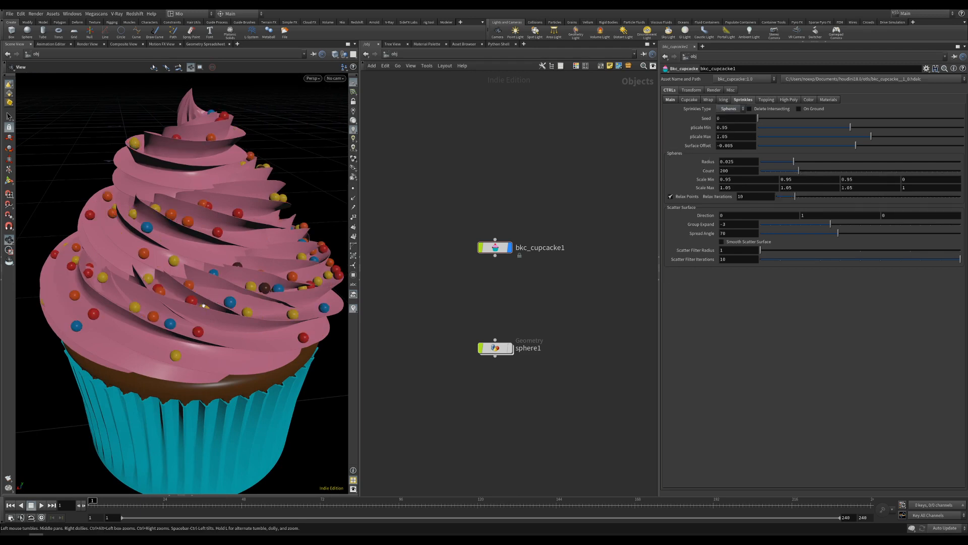
left_click(730, 108)
left_click(728, 129)
right_click_drag(281, 300, 255, 315)
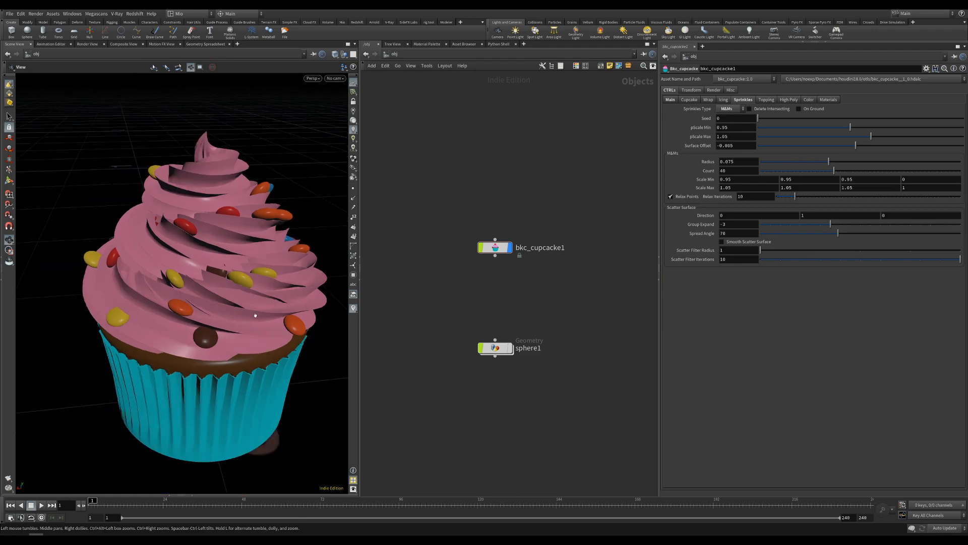
left_click(726, 109)
left_click(728, 117)
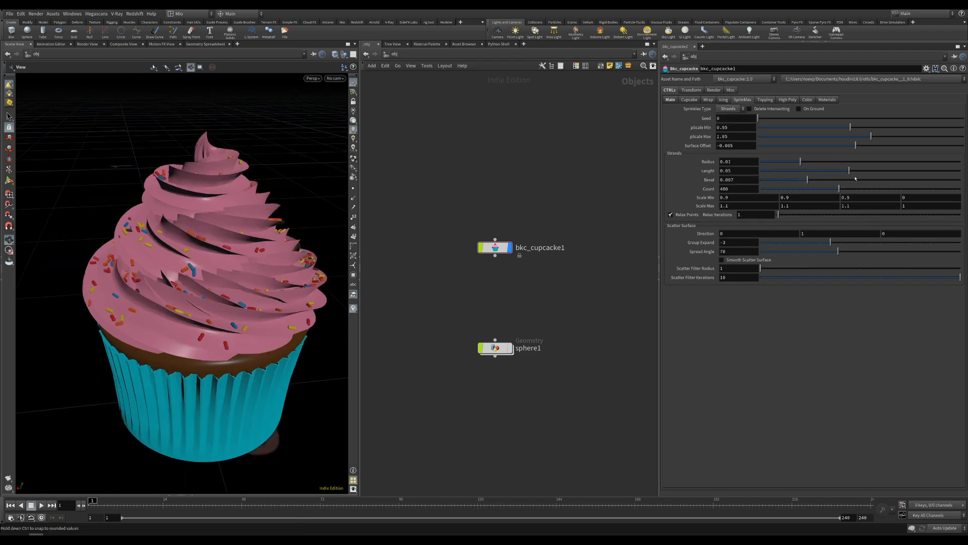
Set the strand sprinkles' Length to 0.0708 and Bevel to 0.00795, and switch the Sprinkles Type to Spheres.
left_click_drag(882, 172, 896, 171)
left_click_drag(808, 179, 840, 180)
left_click(729, 108)
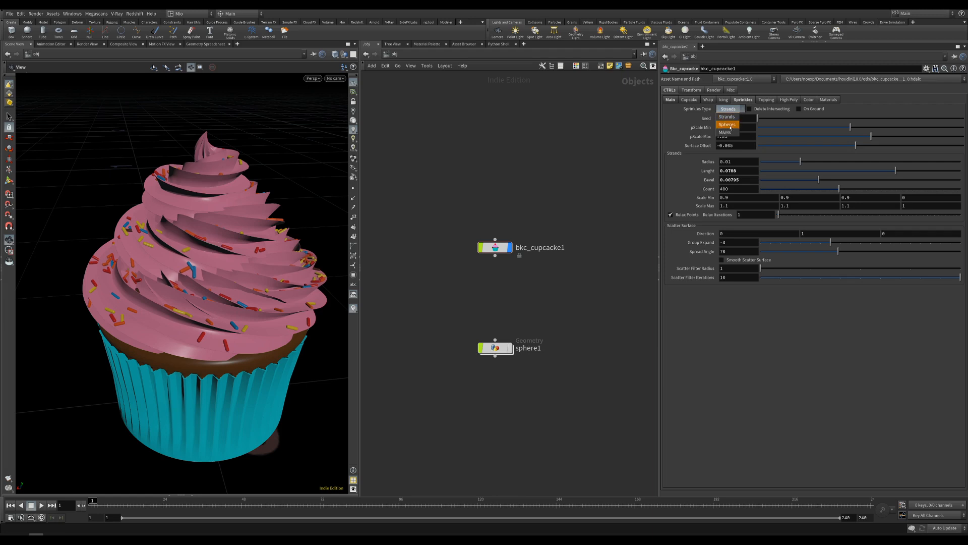
left_click(729, 125)
scroll(245, 295, "up", 3)
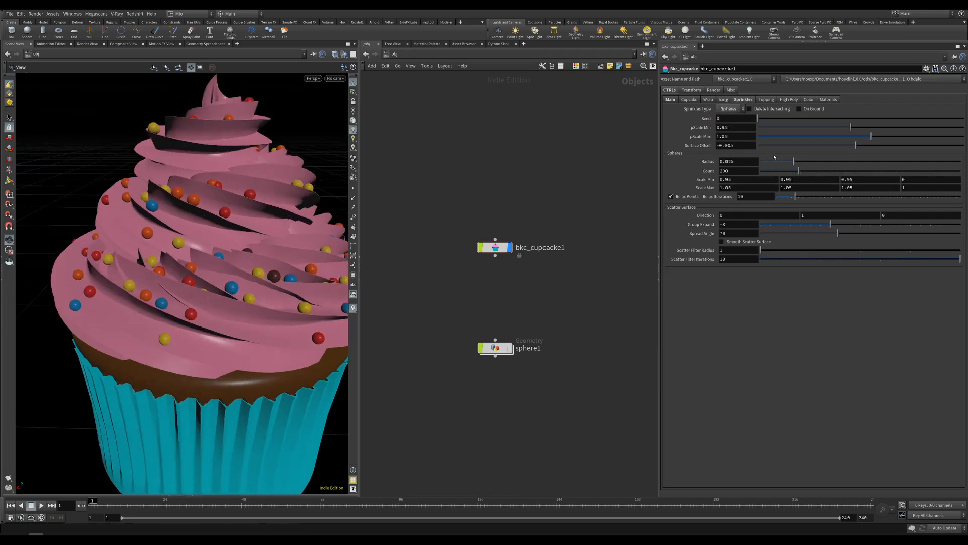
Set the sphere sprinkles' Radius to 0.0275, pScale Min to 0.737, pScale Max to 1.358 and Surface Offset to -0.0061.
mouse_move(793, 161)
left_mouse_down()
mouse_move(777, 162)
mouse_move(799, 162)
left_mouse_up()
left_click_drag(849, 129, 811, 131)
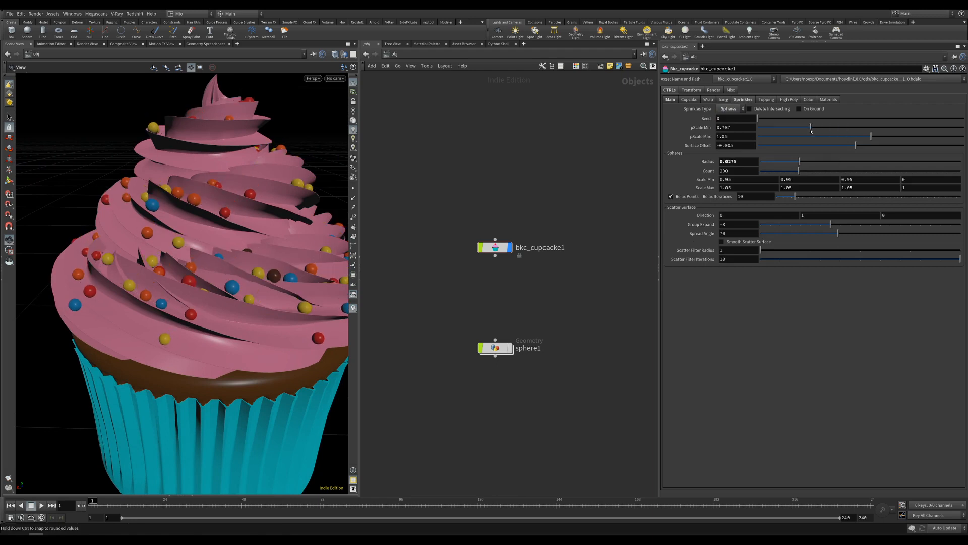
left_click_drag(871, 136, 934, 136)
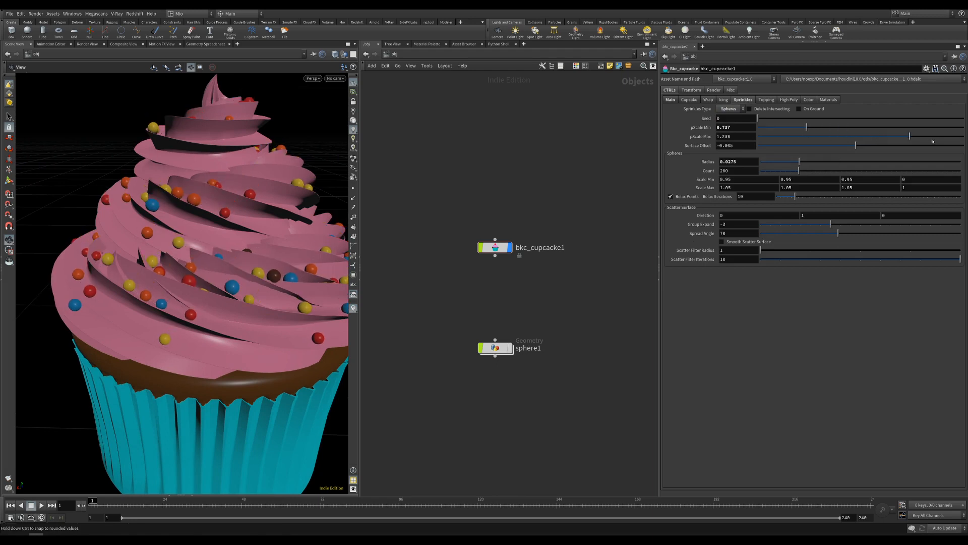
left_click(856, 153)
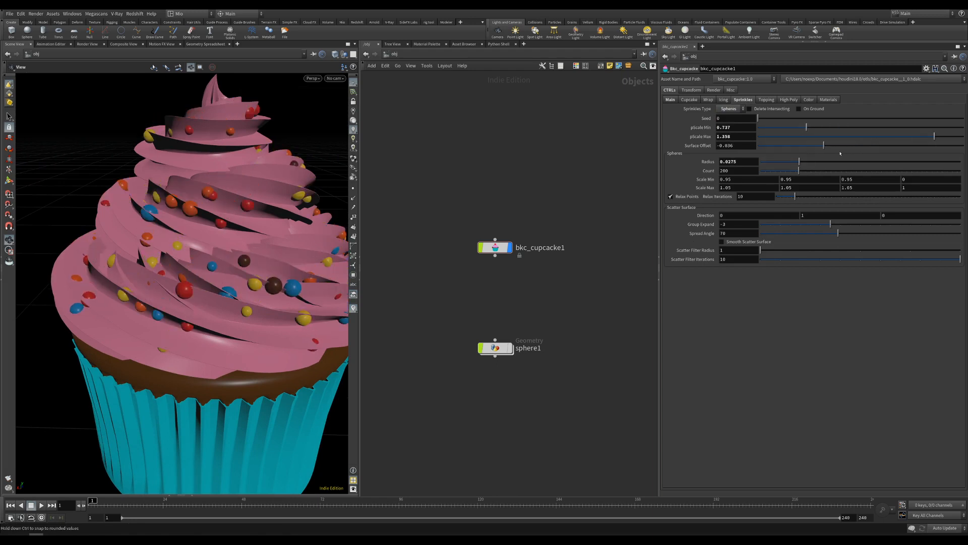
left_click_drag(857, 154, 855, 154)
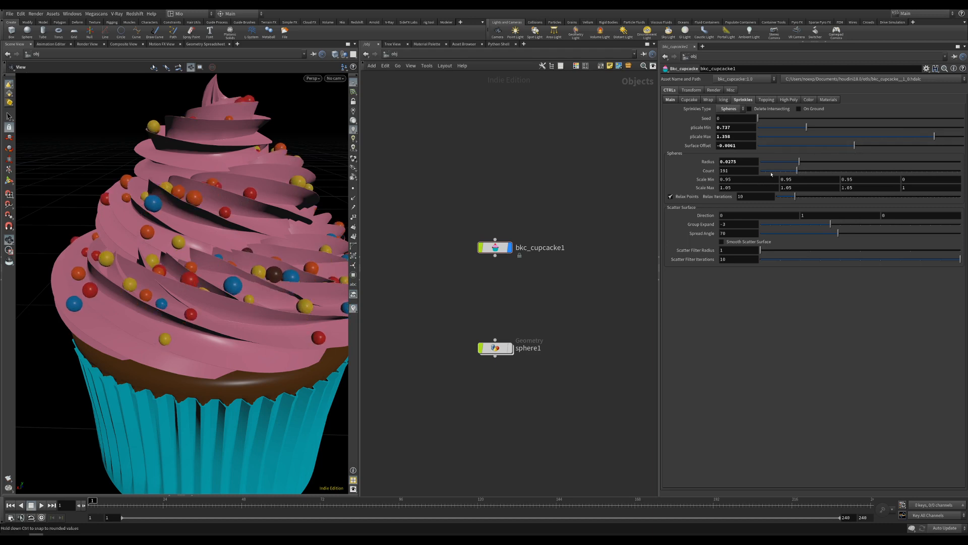
Set the sphere sprinkles' Count to 167, the first Scale Min value to 2.75 and the third Scale Max value to 2.65.
left_click_drag(771, 174, 792, 174)
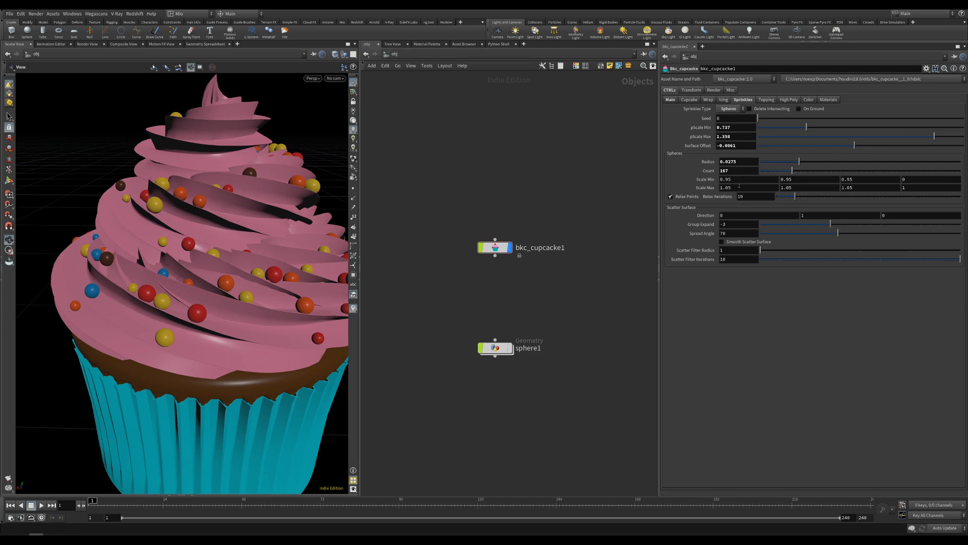
middle_click_drag(739, 181, 684, 180)
middle_click_drag(852, 187, 910, 190)
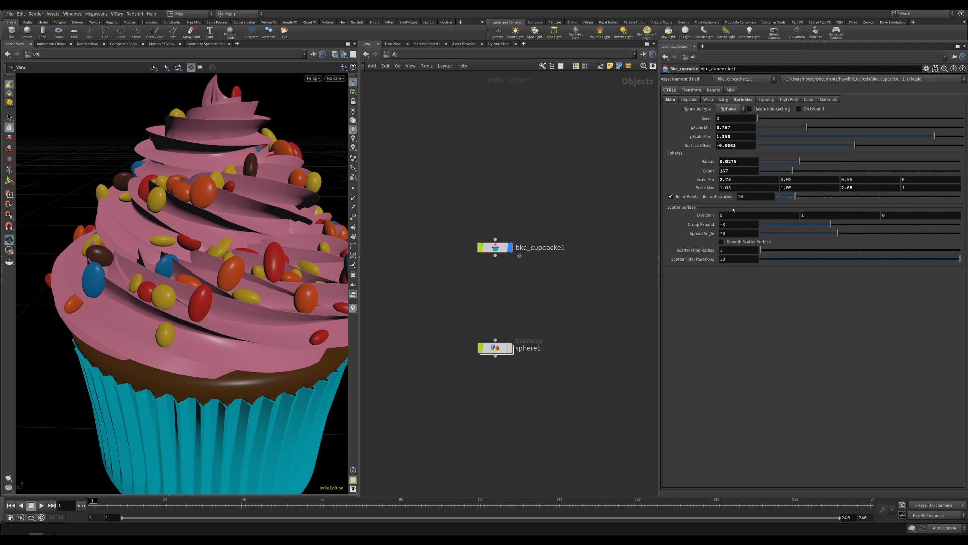
Switch Relax Points off and back on for the sphere sprinkles, and set Relax Iterations to 71.
left_click(671, 196)
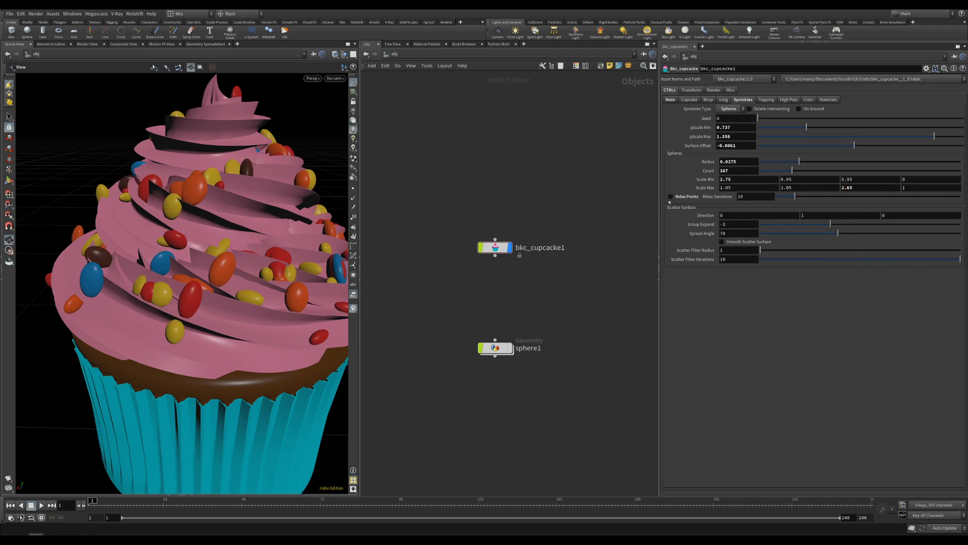
left_click(670, 197)
left_click_drag(784, 198, 907, 197)
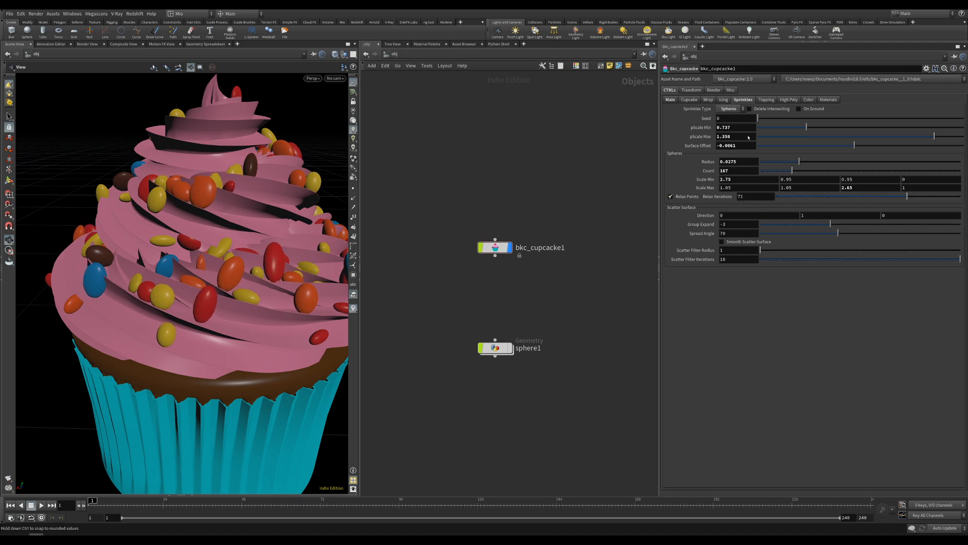
Reset all Sprinkles parameters to their defaults, returning the Sprinkles Type to Strands.
middle_click(742, 103, "ctrl")
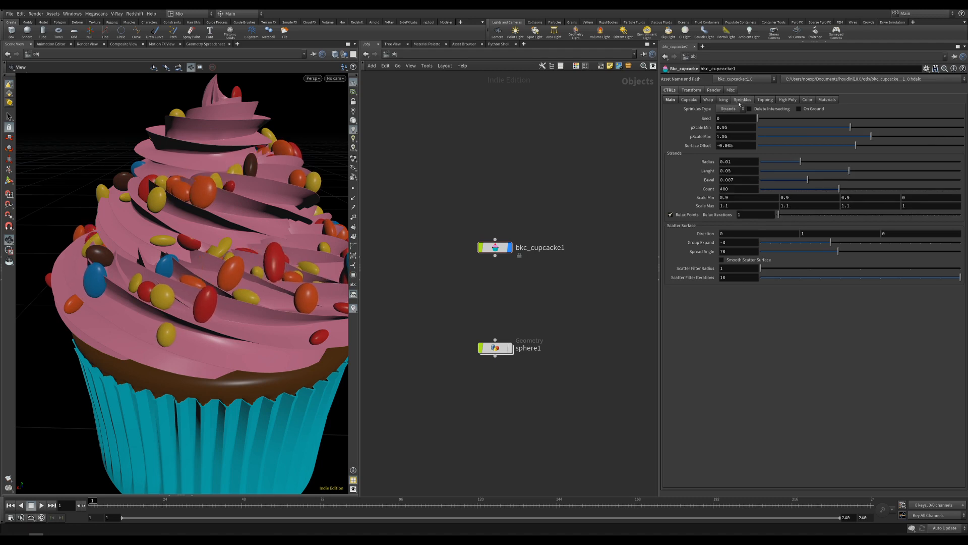
right_click_drag(247, 227, 238, 264)
middle_click_drag(238, 264, 213, 273)
right_click_drag(213, 273, 216, 249)
left_click_drag(216, 249, 242, 272)
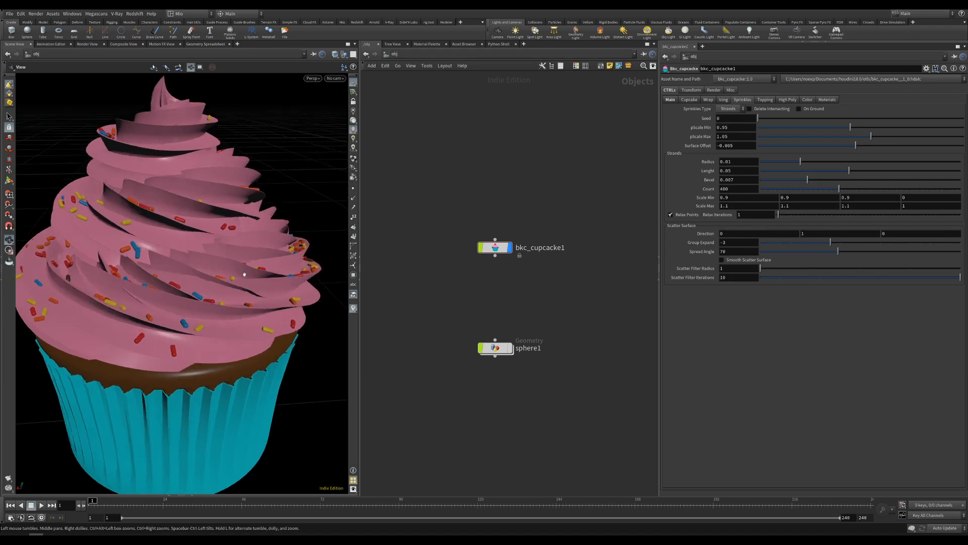
Enable On Ground for the strand sprinkles, and try Delete Intersecting while viewing the icing up close.
right_click_drag(242, 272, 225, 365)
left_click(801, 110)
middle_click_drag(225, 366, 221, 290)
right_click_drag(221, 272, 236, 258)
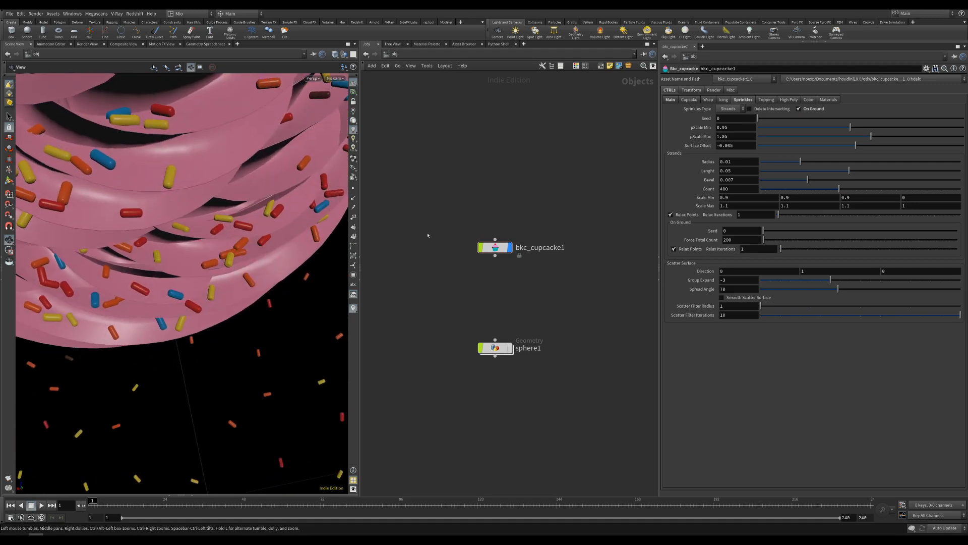
right_click_drag(237, 259, 242, 263)
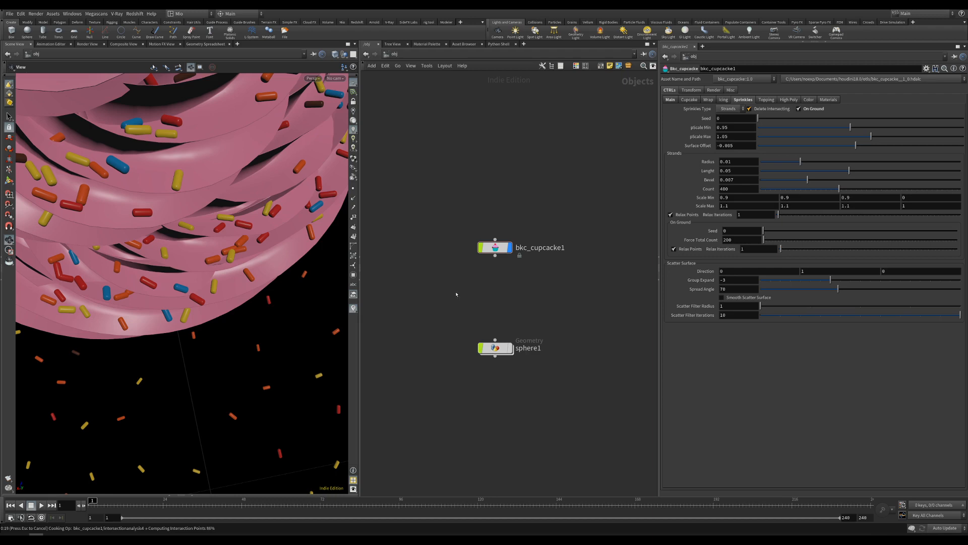
Examine the sprinkles scattered on the ground around the whole cupcake, and turn Delete Intersecting off.
right_click_drag(244, 257, 195, 201)
left_click_drag(211, 297, 229, 242)
right_click_drag(229, 242, 197, 240)
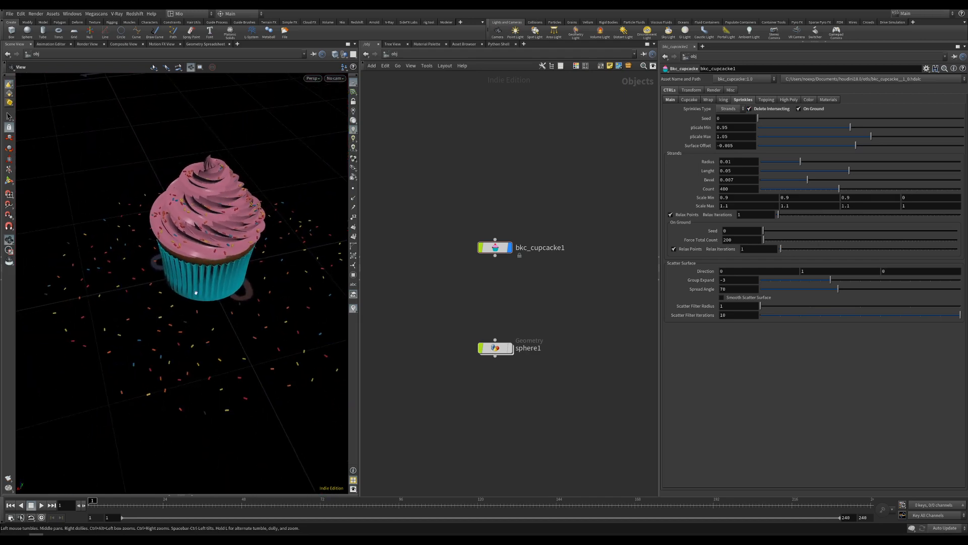
middle_click_drag(196, 239, 165, 233)
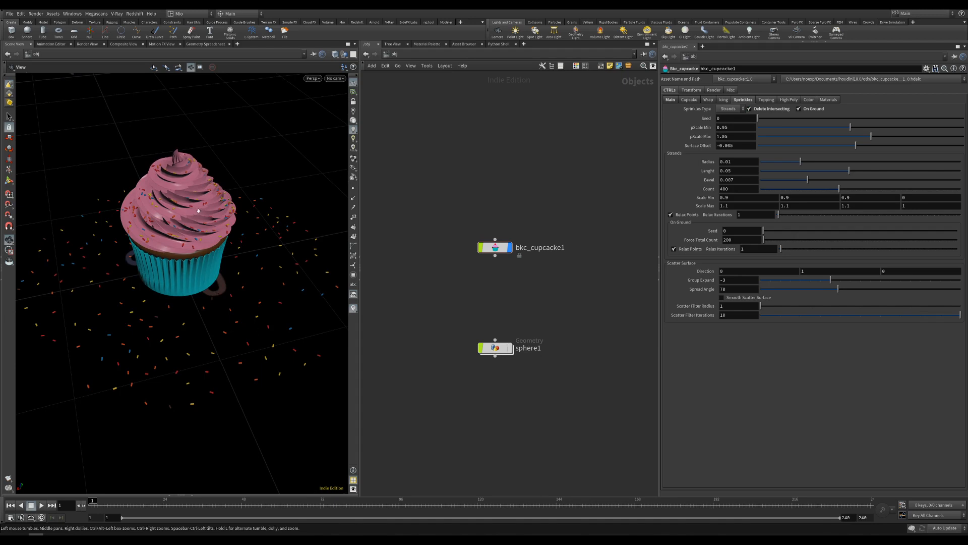
right_click_drag(168, 231, 222, 348)
left_click_drag(222, 348, 236, 320)
right_click_drag(235, 320, 233, 381)
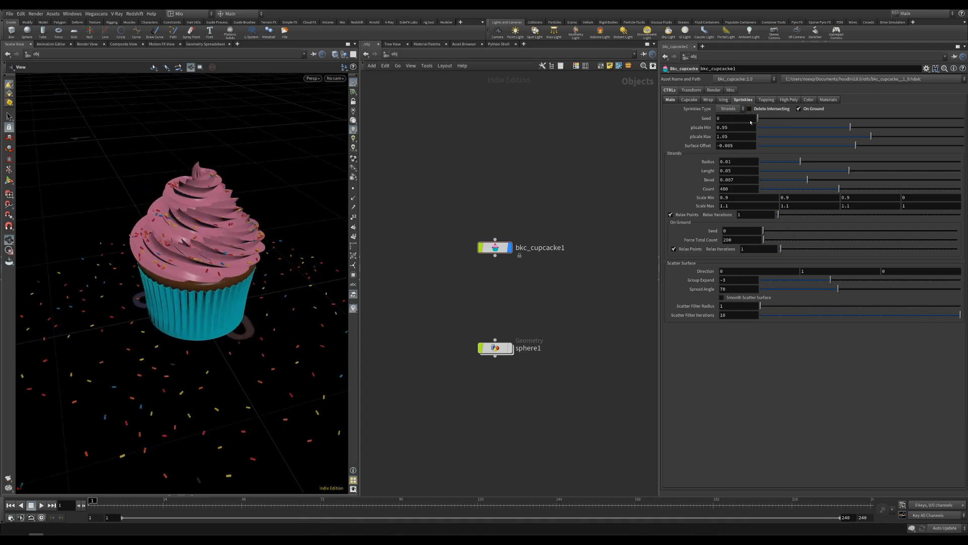
Toggle On Ground, set its Seed to 0.98 and Force Total Count to 911, set the main Seed to 0.72, and disable on-ground Relax Points.
left_click(800, 109)
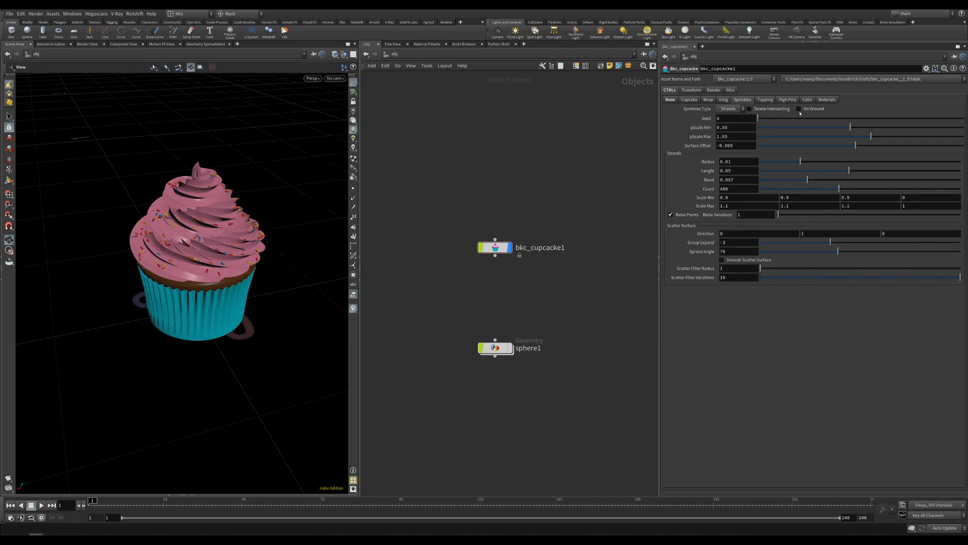
left_click(800, 109)
left_click_drag(765, 231, 782, 232)
left_click(772, 119)
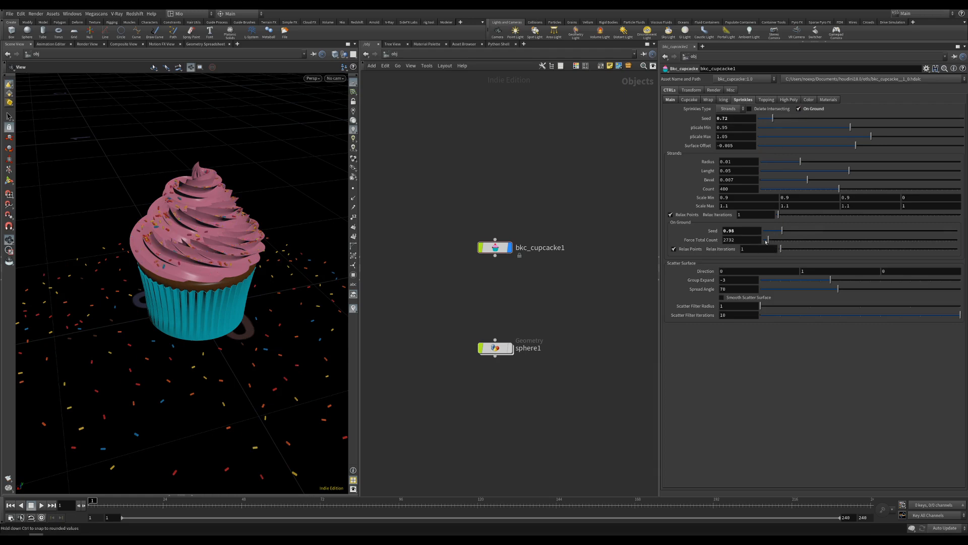
left_click_drag(767, 240, 765, 240)
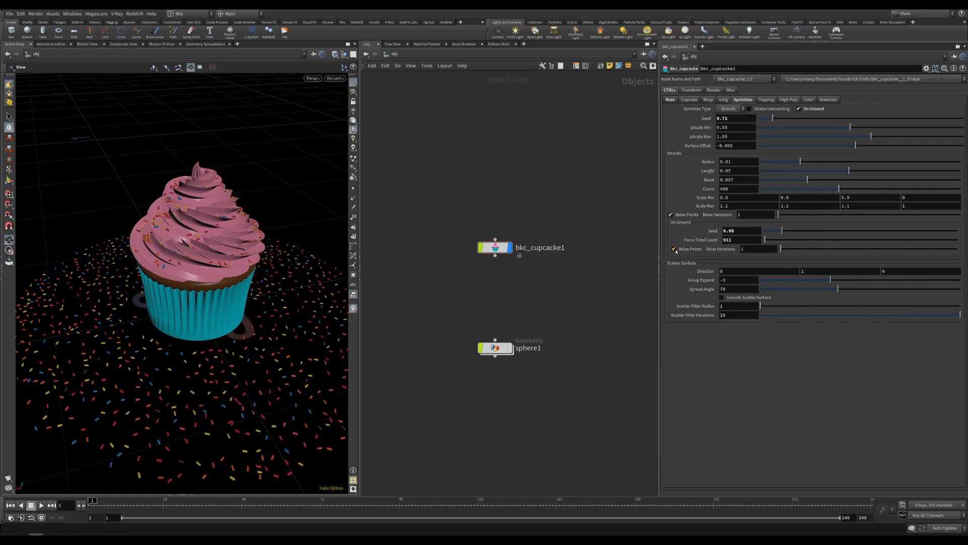
left_click(674, 250)
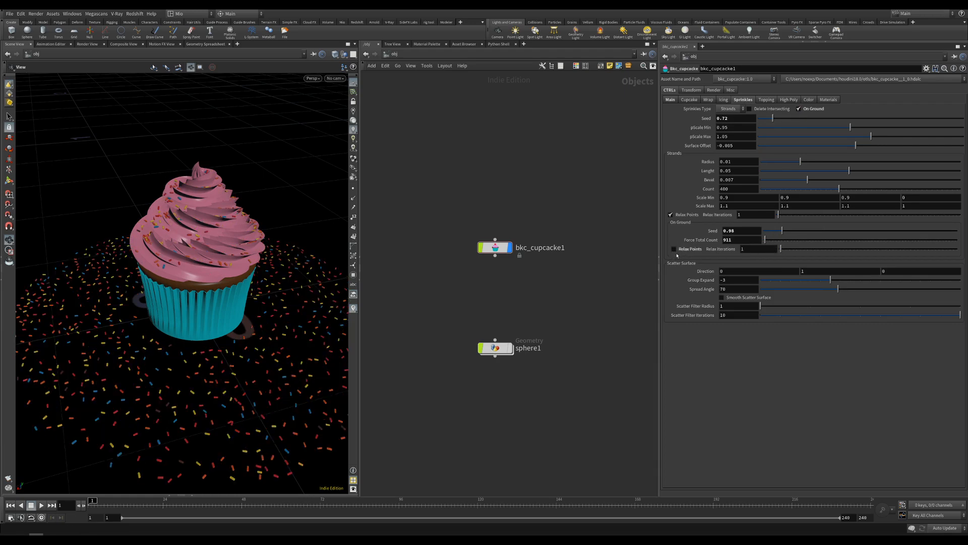
Turn off On Ground for the sprinkles and move the bkc_cupcacke1 node slightly upward in the network.
left_click(801, 109)
right_click_drag(234, 303, 265, 277)
left_click_drag(266, 277, 267, 252)
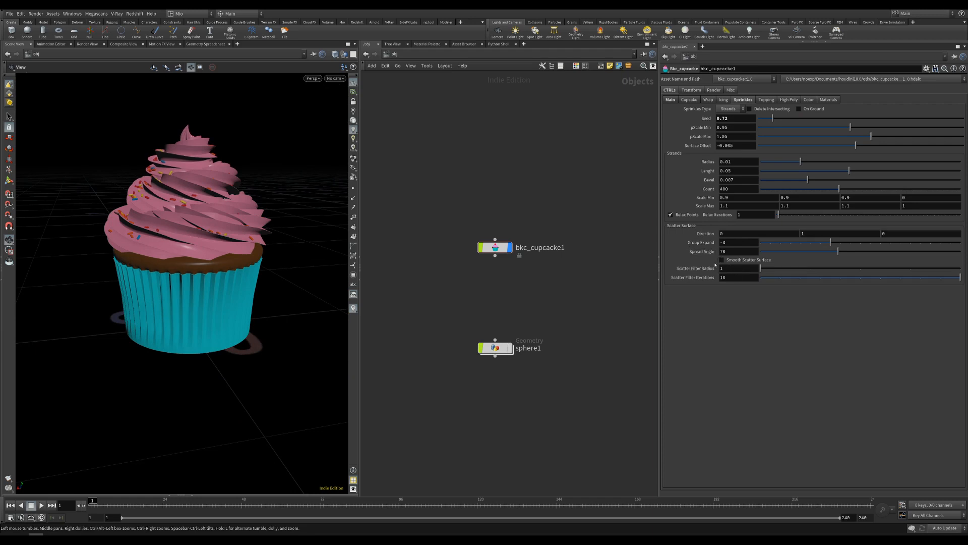
left_click_drag(495, 247, 499, 235)
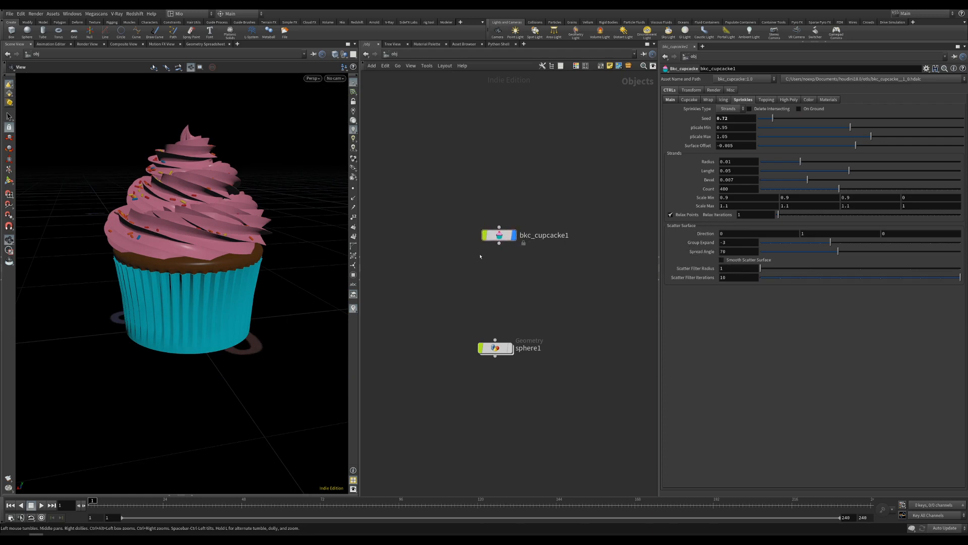
Inspect the icing and strand sprinkles up close in wireframe, and return to the shaded view.
left_click_drag(206, 186, 237, 199)
scroll(222, 199, "up", 4)
scroll(237, 199, "up", 8)
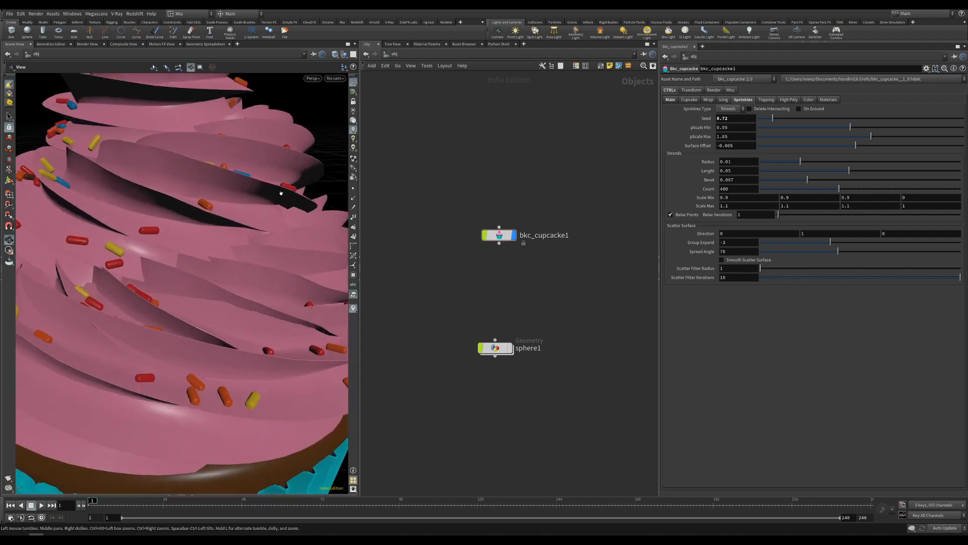
key("w")
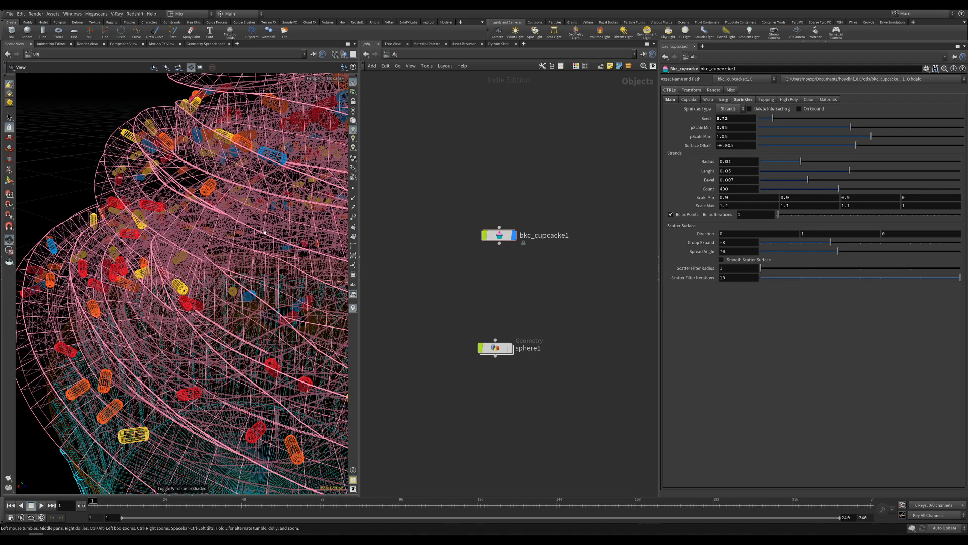
key("w")
scroll(265, 232, "down", 8)
mouse_move(265, 232)
left_mouse_down()
mouse_move(213, 301)
mouse_move(250, 270)
left_mouse_up()
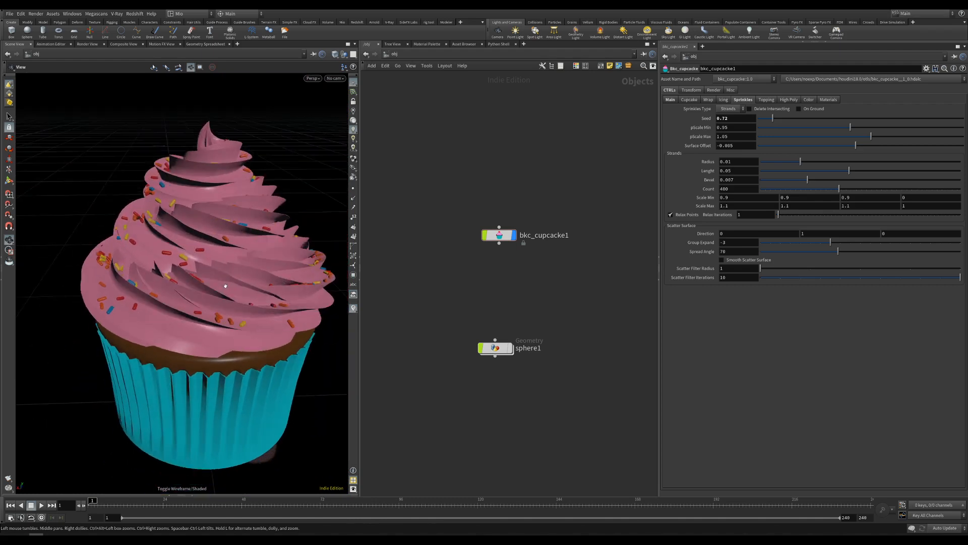
Set the sprinkles' Scatter Surface Direction to 0, 0, 1.
left_click(808, 234)
key("Tab")
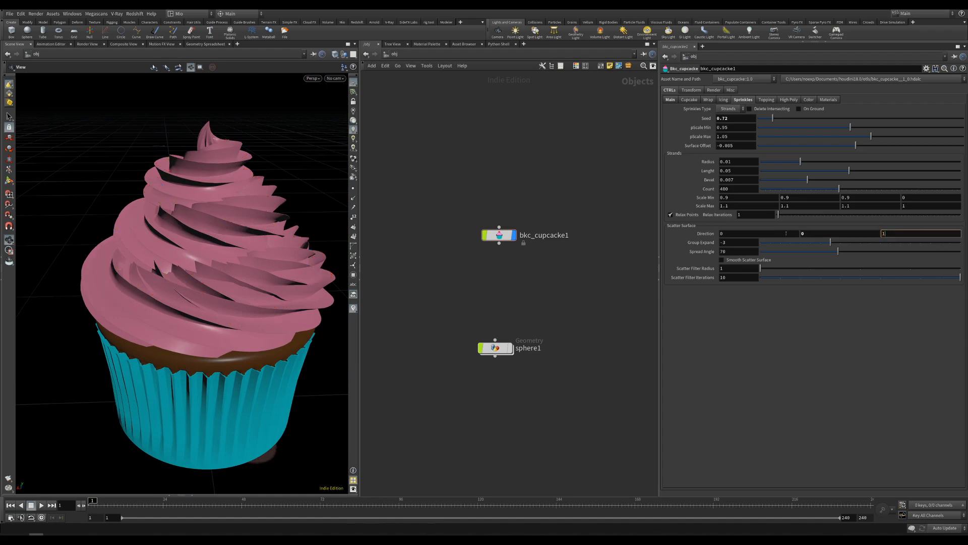
key("Return")
left_click_drag(238, 216, 154, 264)
Set the Scatter Surface Spread Angle to 127.6 and check the sprinkle coverage around the icing.
left_click(801, 254)
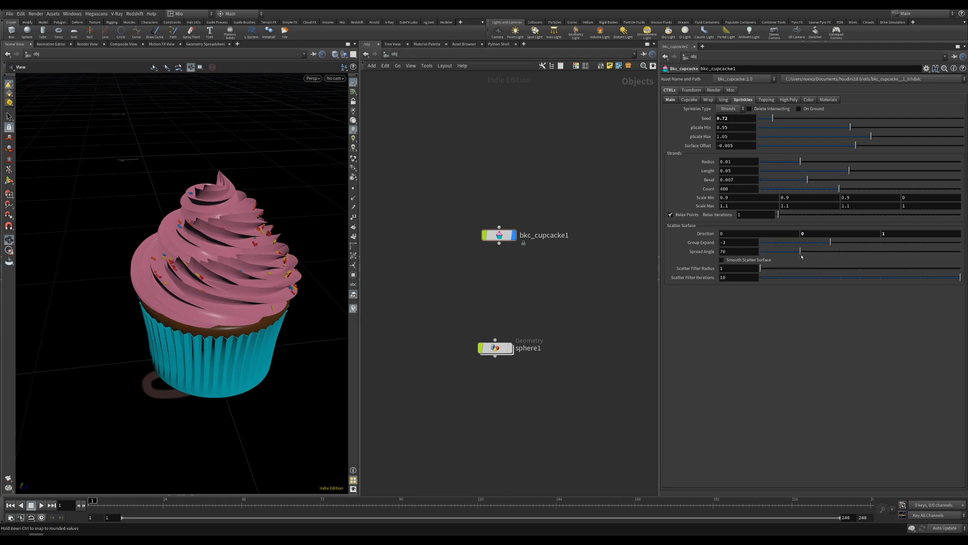
left_click_drag(802, 257, 902, 255)
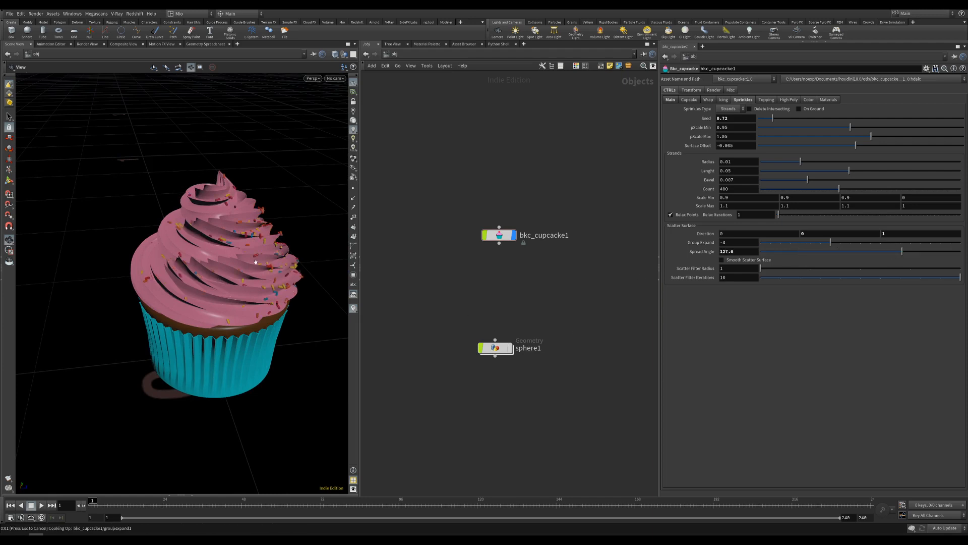
left_click_drag(256, 262, 224, 229)
right_click_drag(224, 229, 237, 264)
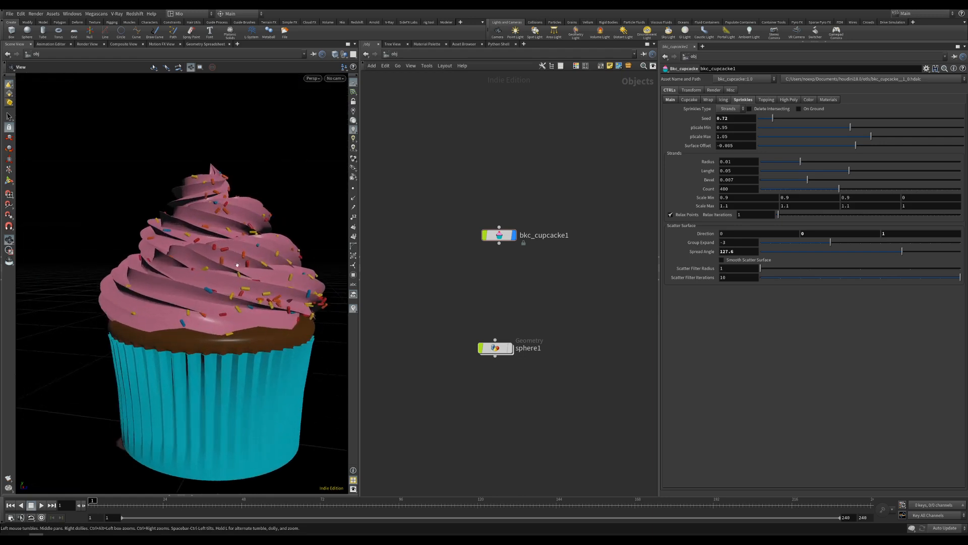
left_click_drag(237, 264, 217, 258)
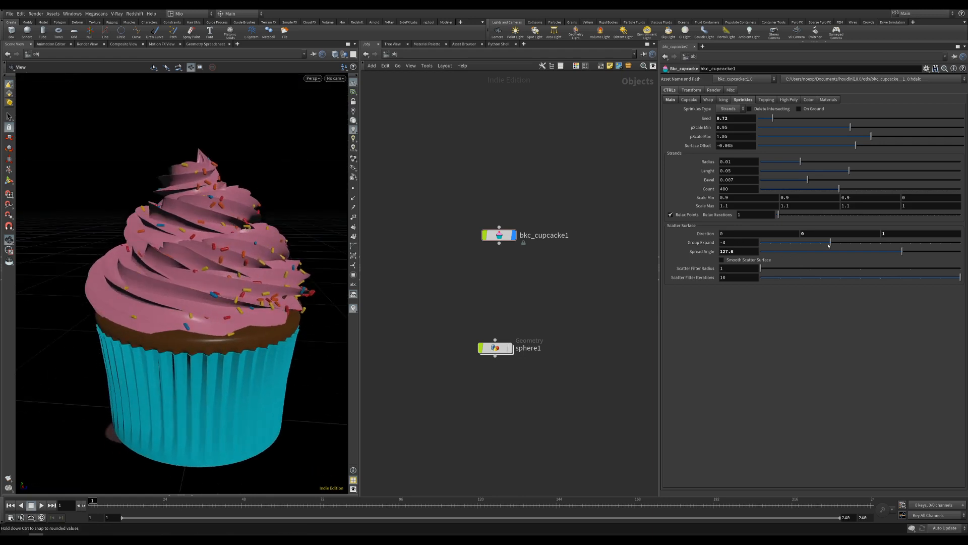
Try a Scatter Surface Group Expand of -4, and reset all Sprinkles parameters to their defaults.
mouse_move(827, 246)
left_mouse_down()
mouse_move(810, 249)
mouse_move(820, 248)
left_mouse_up()
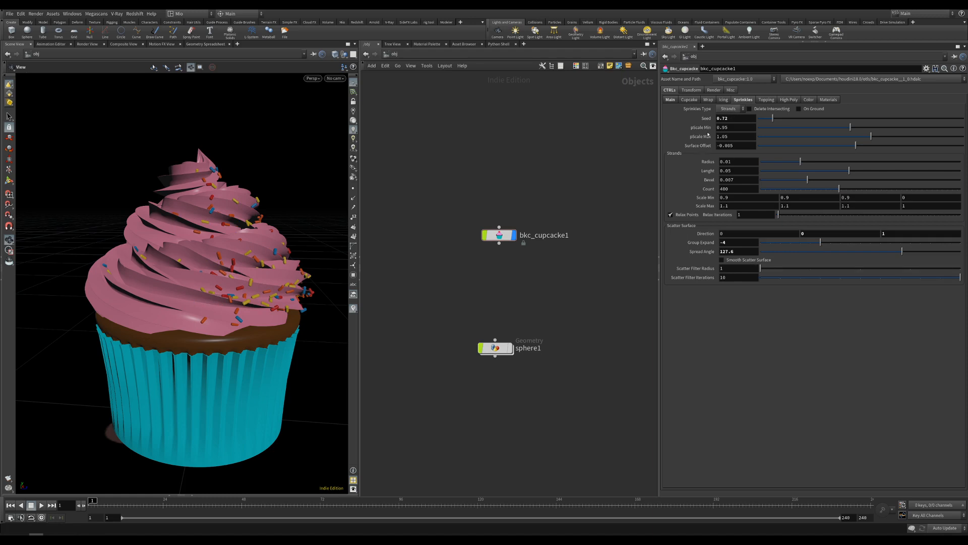
left_click_drag(257, 248, 242, 246)
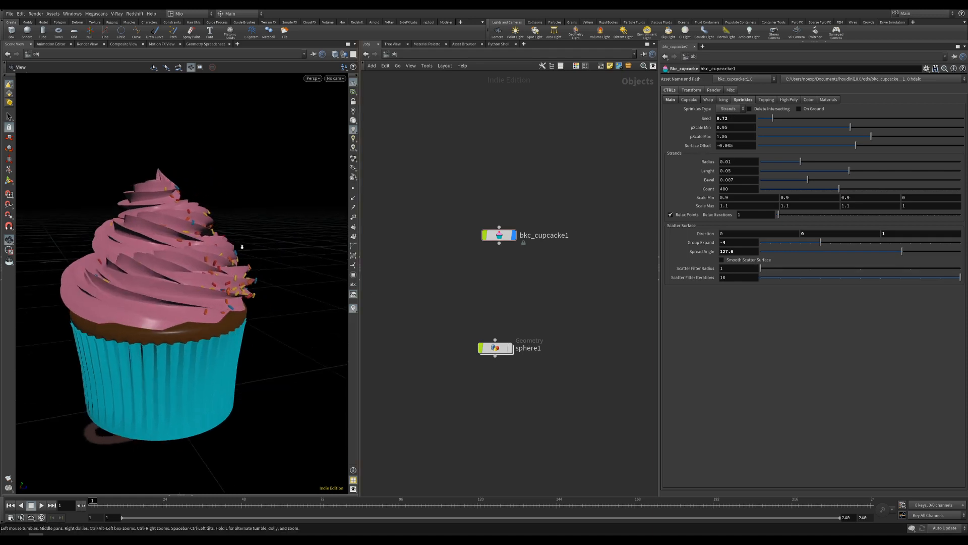
right_click_drag(242, 247, 220, 276)
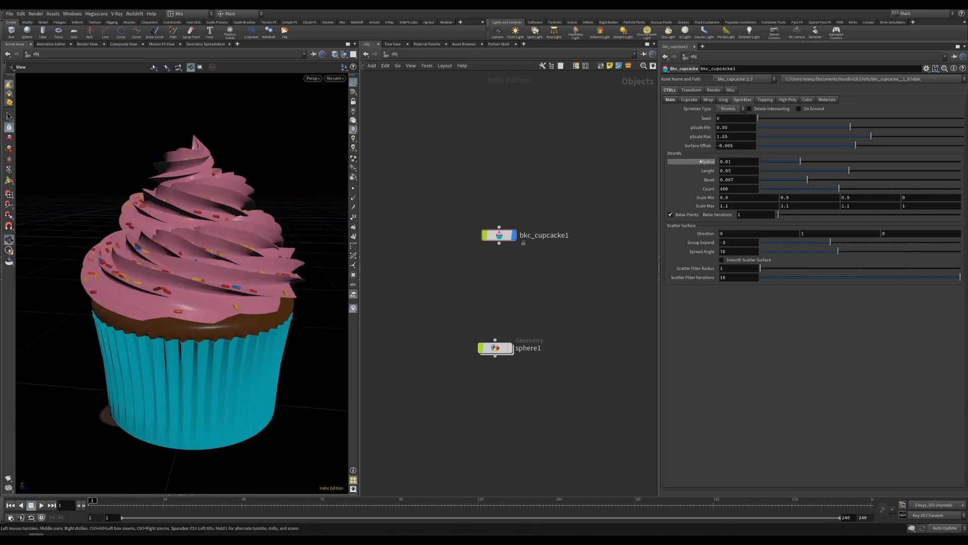
View the Topping parameters, and hide the Sprinkles component in the main component settings.
left_click(765, 103)
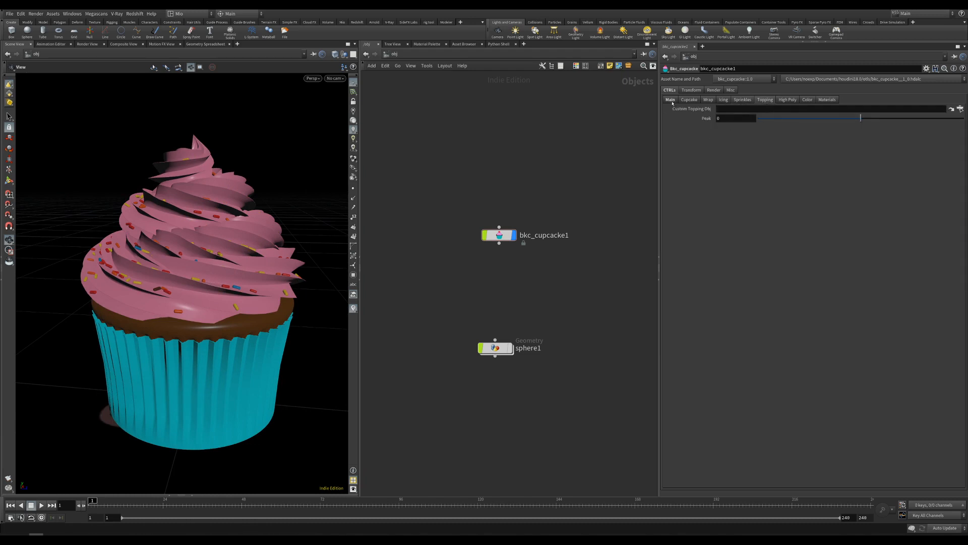
left_click(670, 100)
left_click_drag(200, 283, 187, 283)
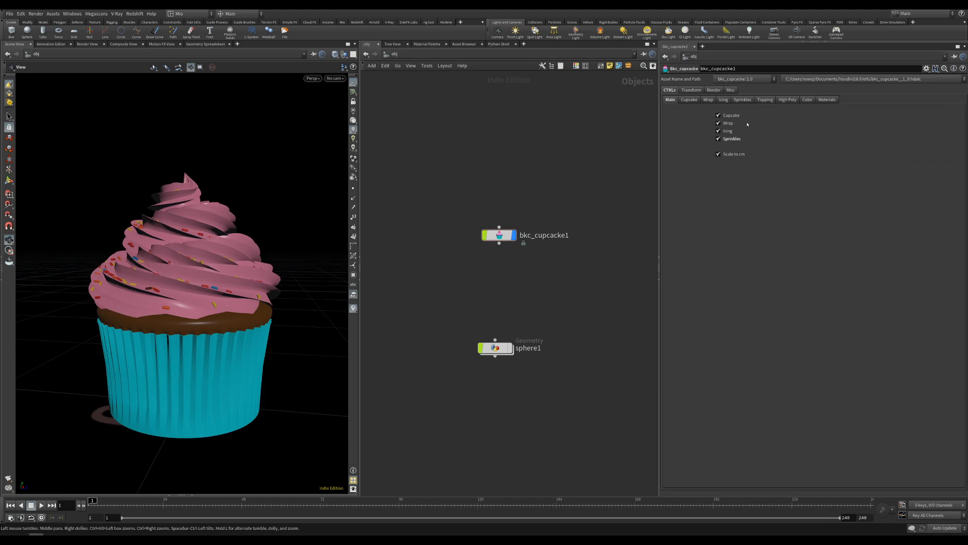
left_click(718, 139)
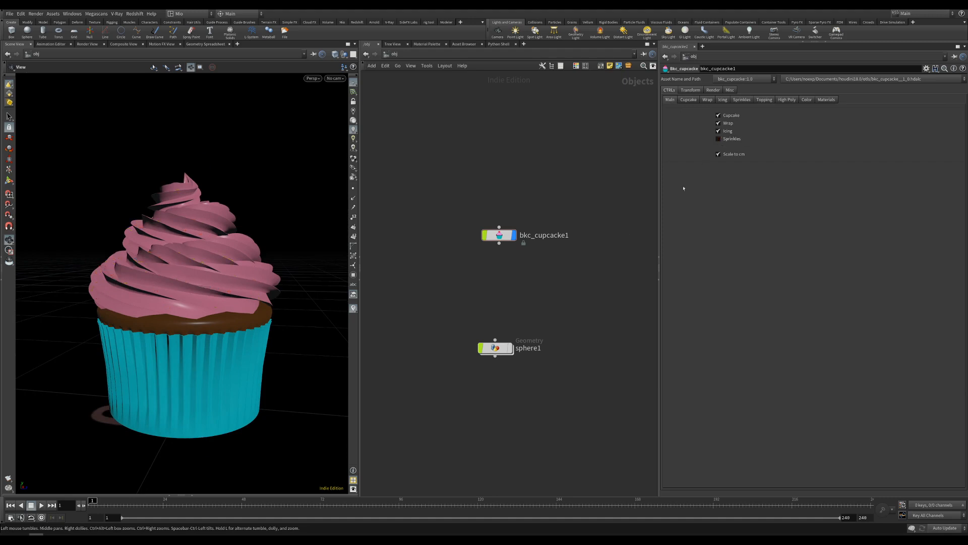
Enable the High Poly version of the cupcake and examine its mesh density in wireframe before returning to shaded display.
left_click_drag(193, 321, 217, 271)
left_click(786, 100)
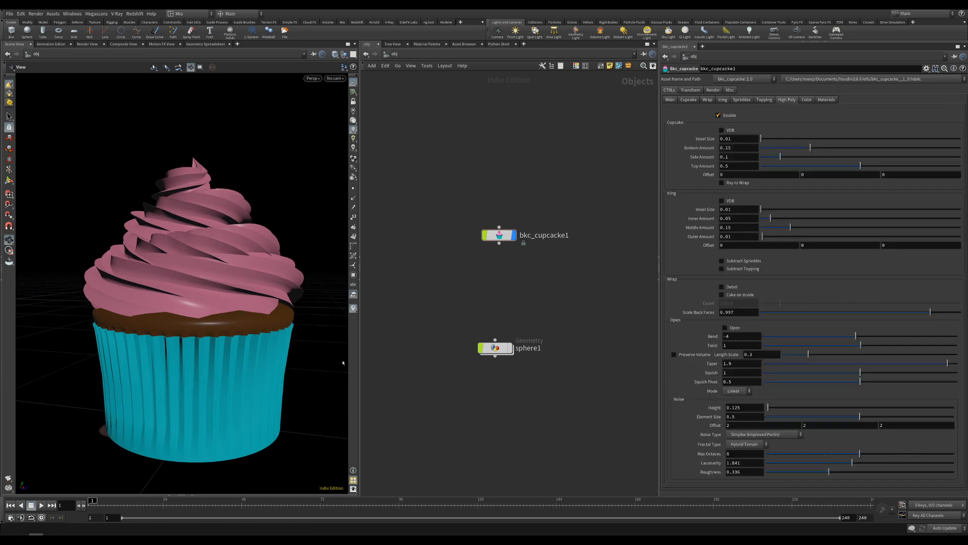
key("w")
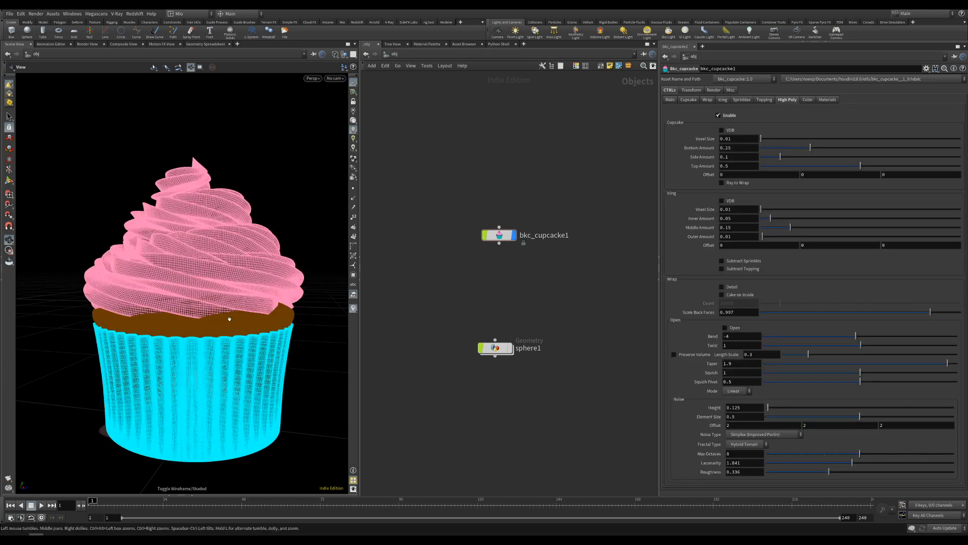
scroll(230, 318, "up", 5)
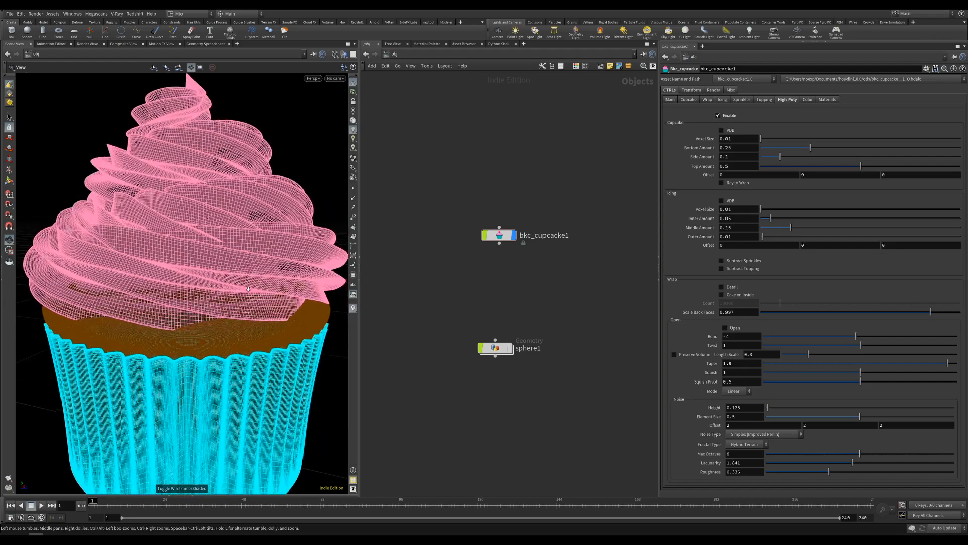
scroll(247, 289, "up", 2)
scroll(237, 313, "down", 8)
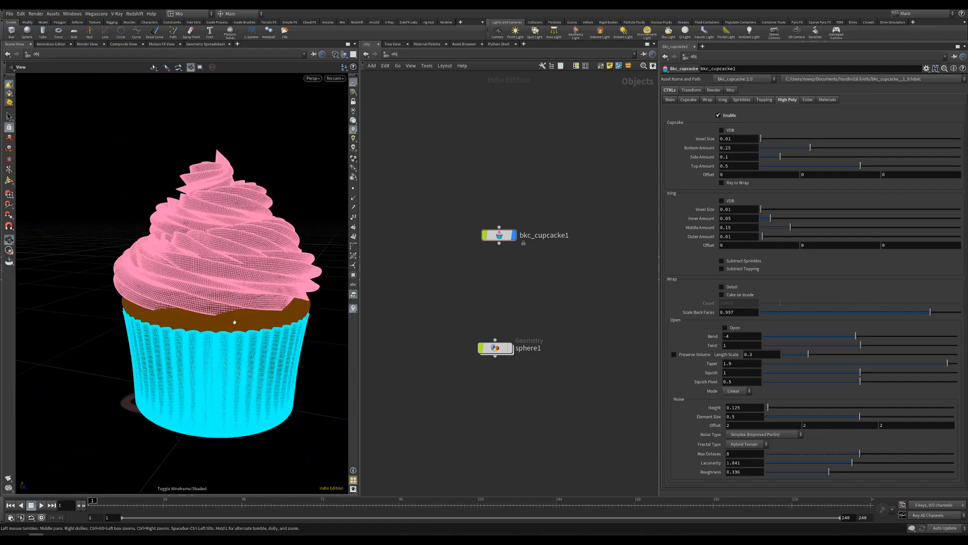
key("w")
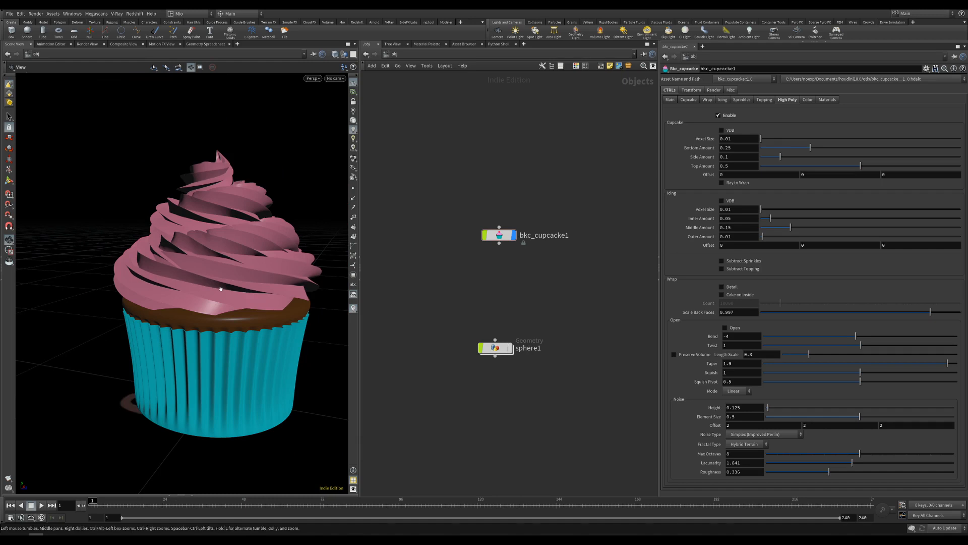
Enable Detail for the High Poly wrap and inspect the wrap surface up close.
scroll(242, 311, "up", 3)
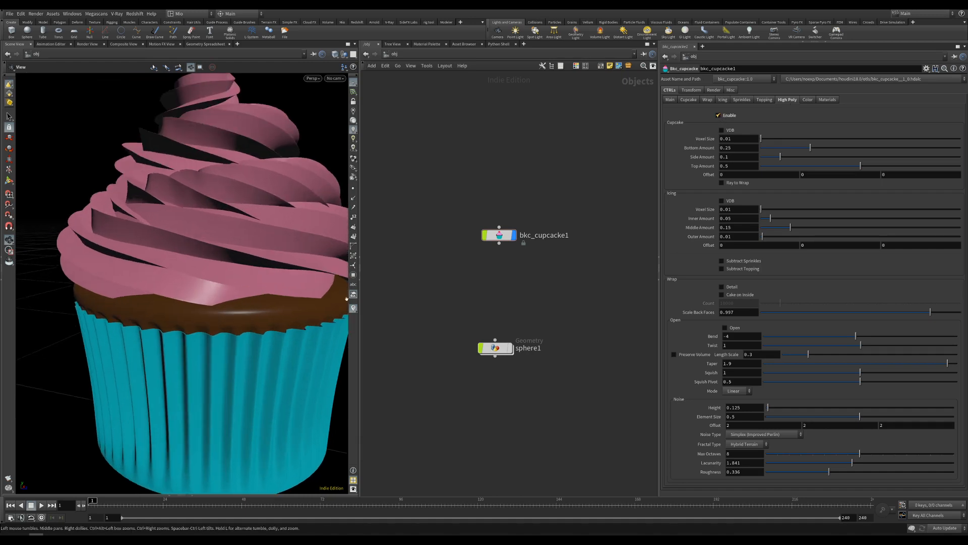
scroll(346, 299, "down", 3)
scroll(243, 287, "up", 1)
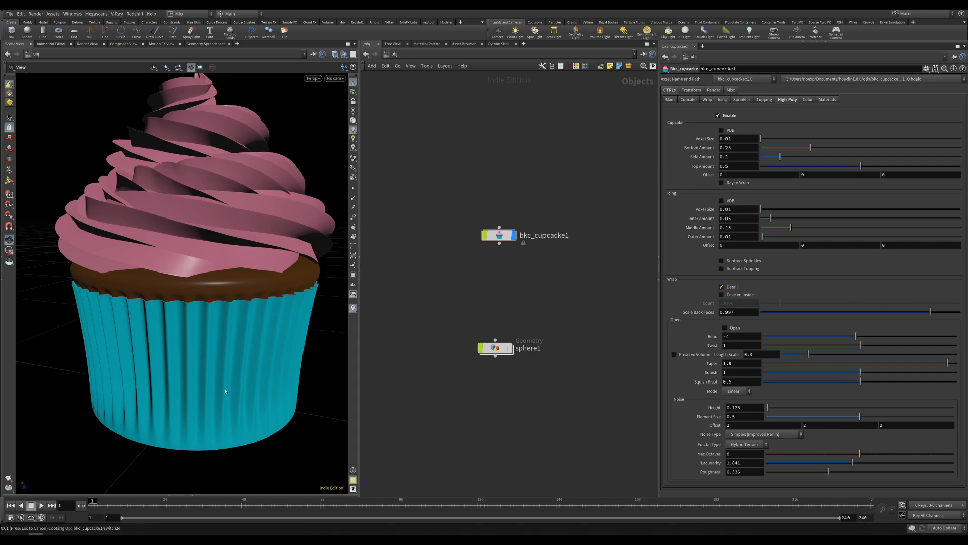
scroll(247, 382, "up", 3)
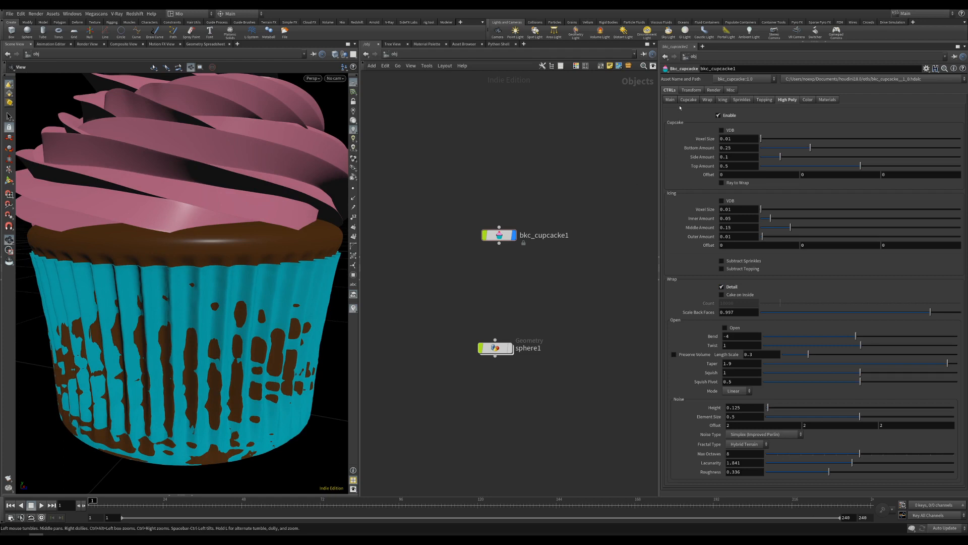
Hide the Cupcake and Icing components to isolate the wrap, and examine its detail from outside and inside.
left_click(670, 99)
left_click(718, 115)
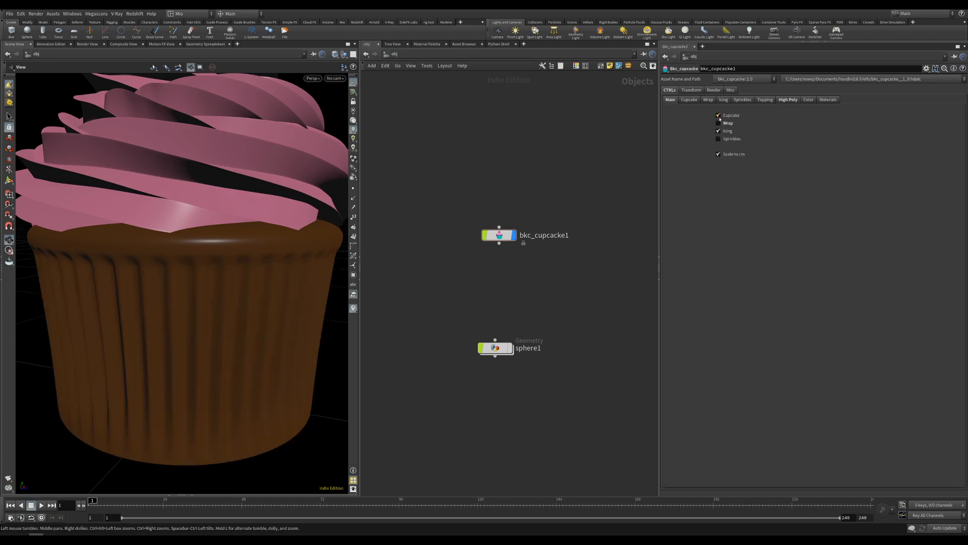
left_click(718, 131)
left_click(793, 101)
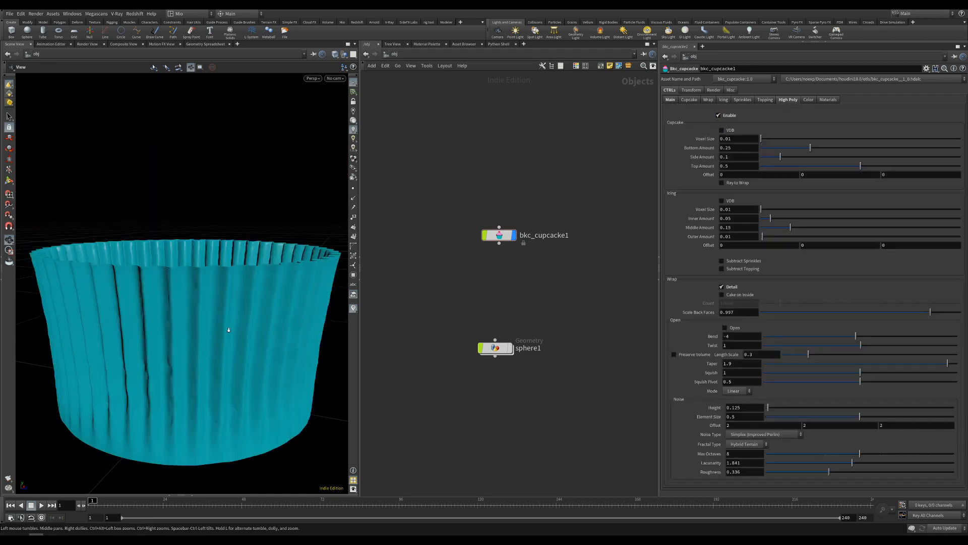
scroll(228, 329, "up", 4)
left_click_drag(229, 330, 206, 416)
scroll(238, 346, "down", 4)
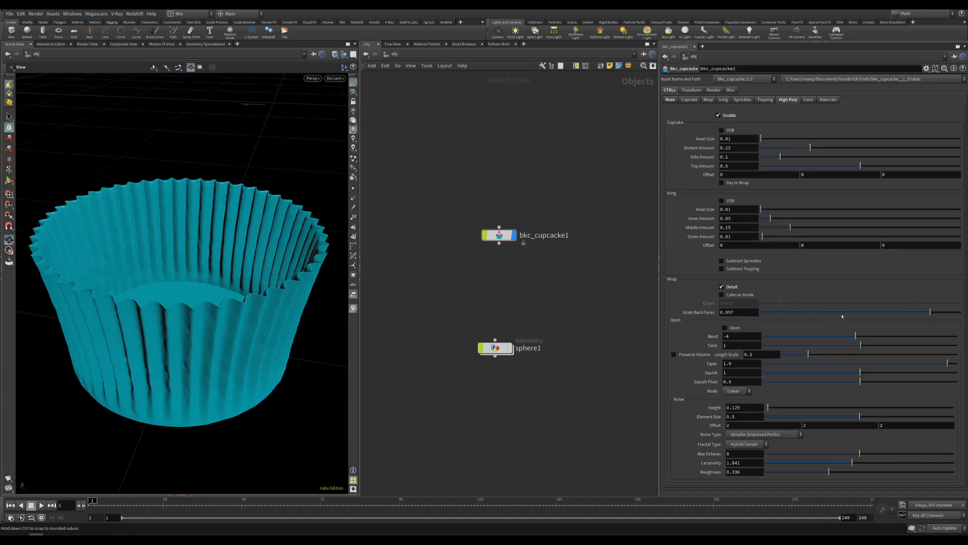
Try a wrap Scale Back Faces of 0.98, inspect the wrap's thickness, and reset the parameter to its default.
left_click_drag(843, 314, 760, 315)
scroll(231, 326, "up", 5)
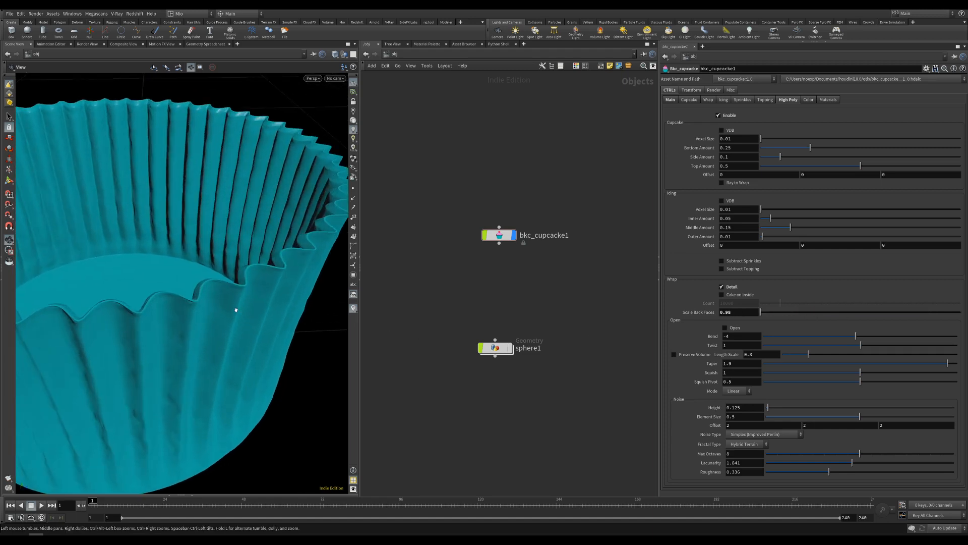
left_click_drag(238, 305, 263, 292)
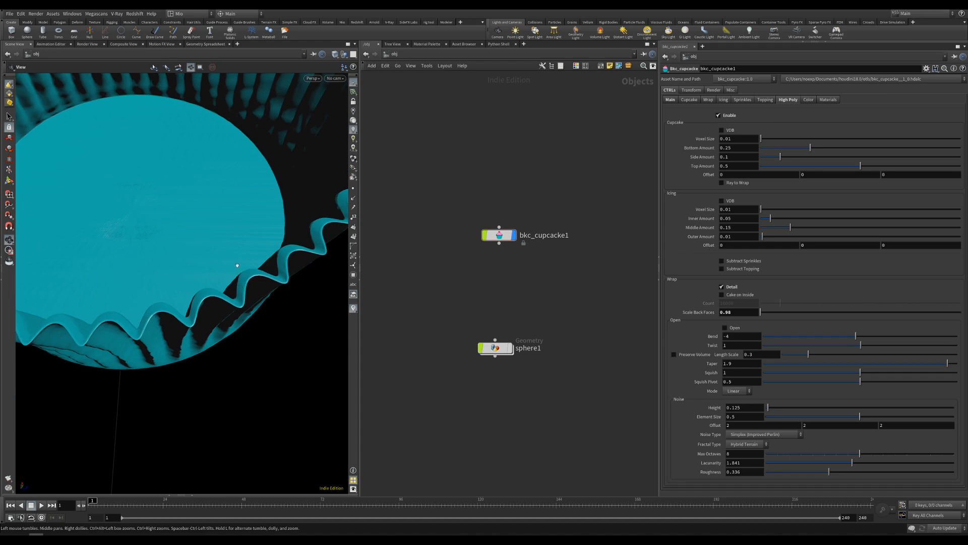
left_click_drag(235, 285, 253, 354)
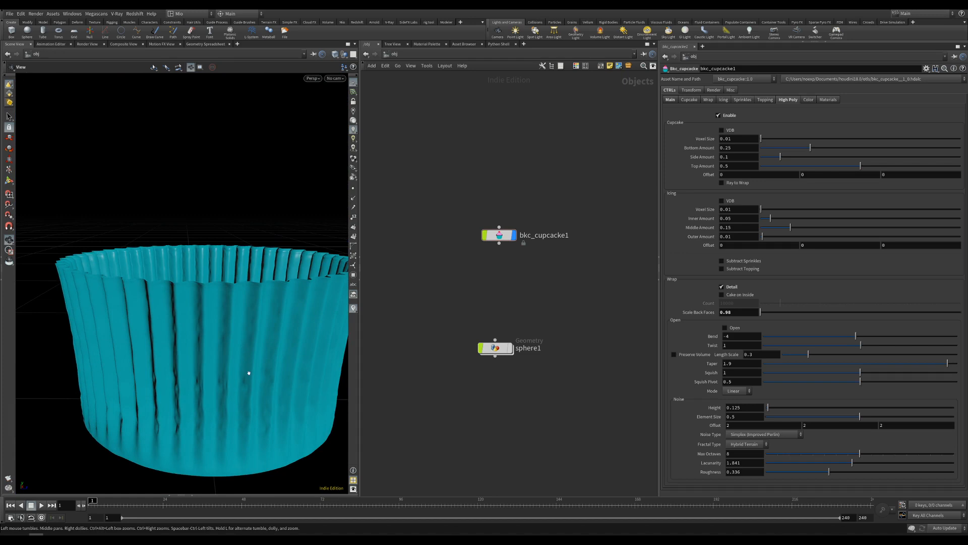
left_click_drag(256, 397, 460, 340)
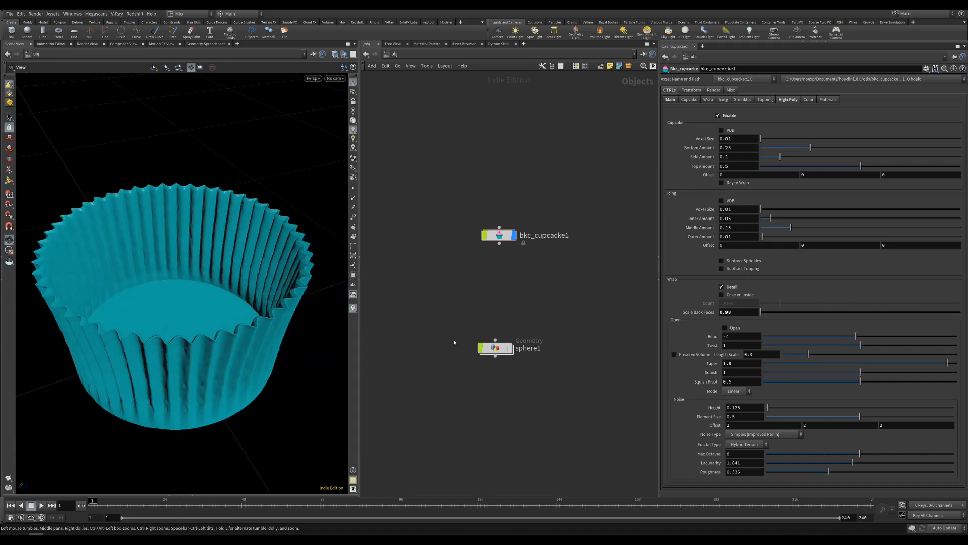
middle_click(707, 313, "ctrl")
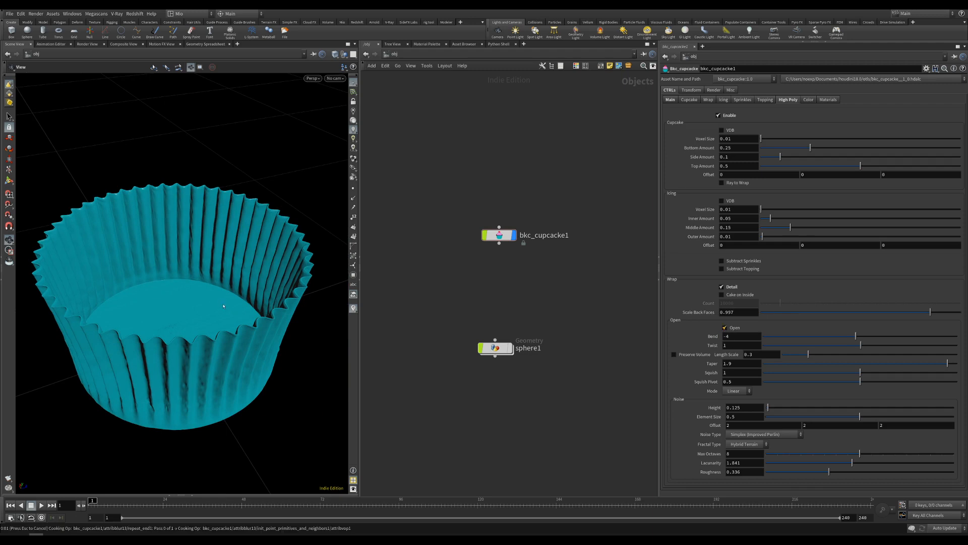
Enable the wrap's Open option and show the Cupcake component again, returning to the High Poly settings.
left_click(671, 100)
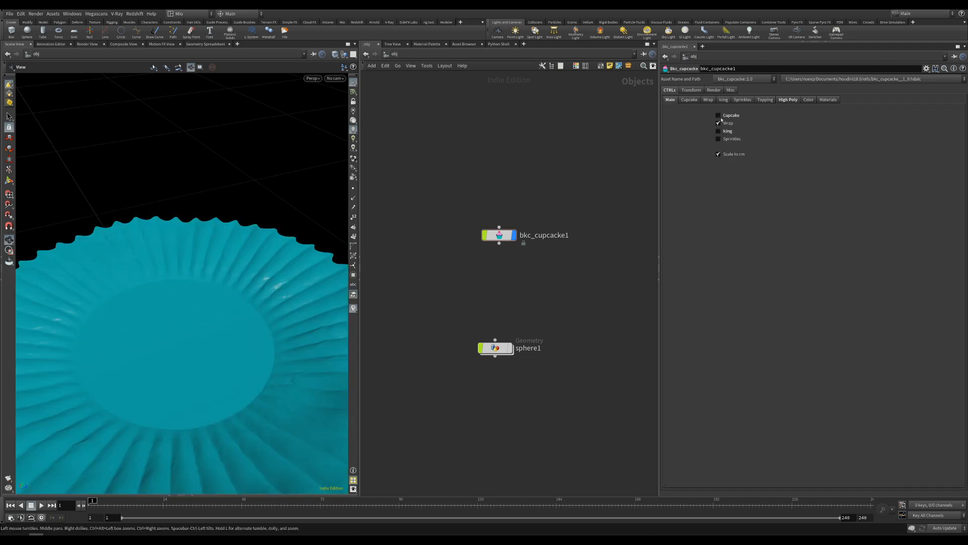
left_click(719, 115)
left_click_drag(219, 296, 201, 312)
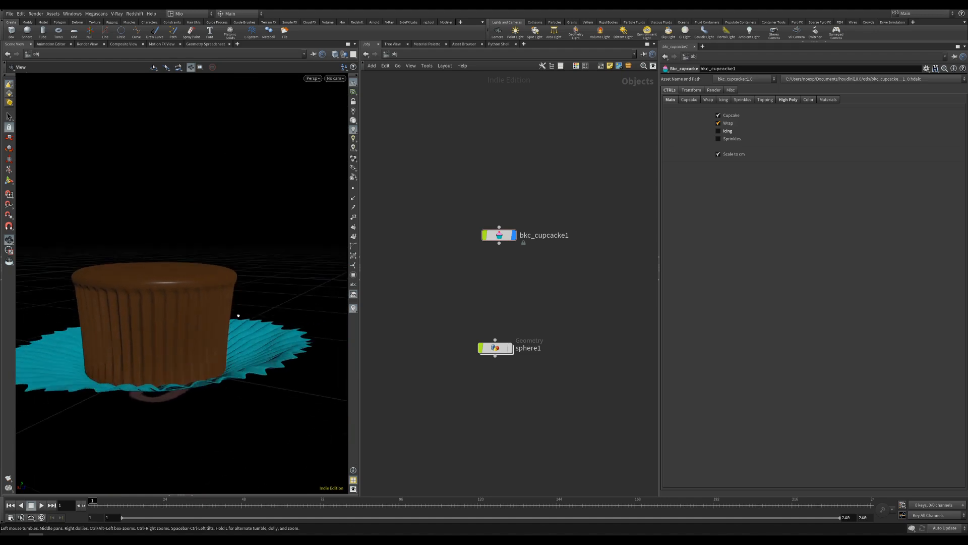
left_click(788, 100)
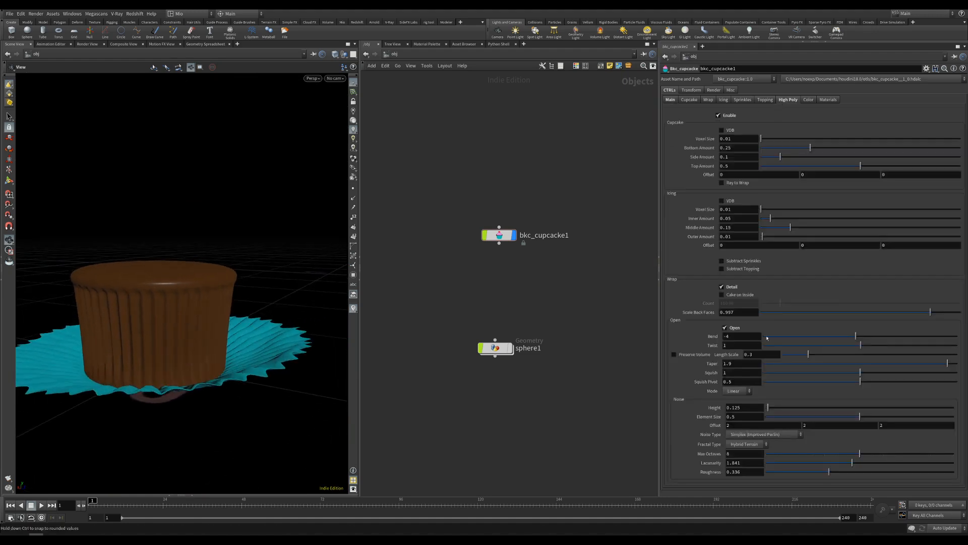
Try a Bend of -26.6 and a Twist of 32.5 on the opened wrap, and reset both to their defaults.
left_click(832, 337)
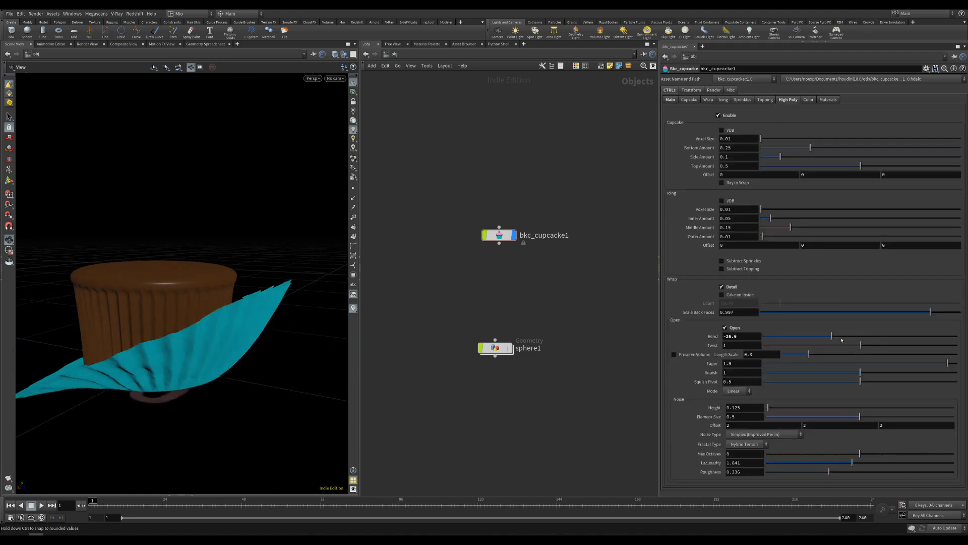
left_click(877, 345)
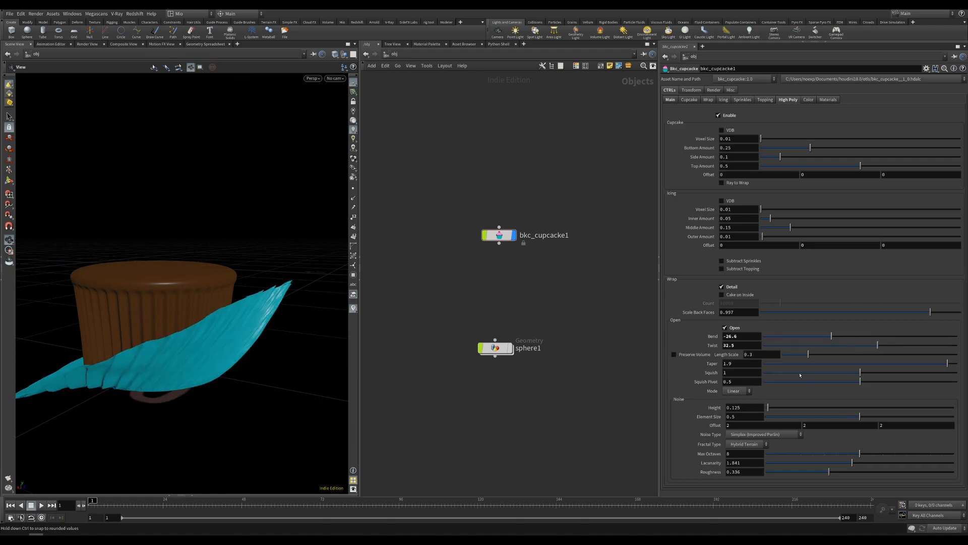
middle_click(709, 337, "ctrl")
middle_click(838, 346, "ctrl")
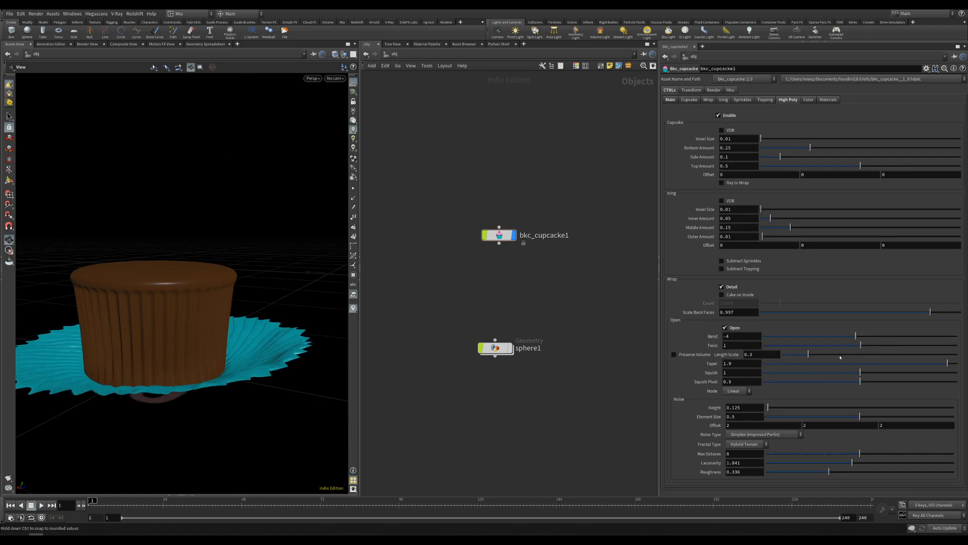
Try a Length Scale of 0.807 and a Taper of 1.334 on the opened wrap, and inspect its shape.
left_click(838, 354)
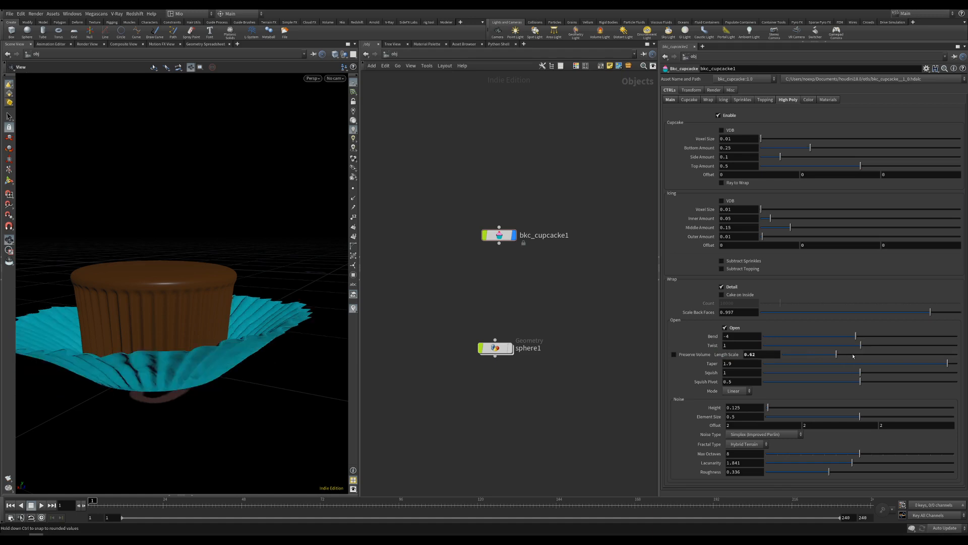
left_click(854, 355)
left_click(902, 364)
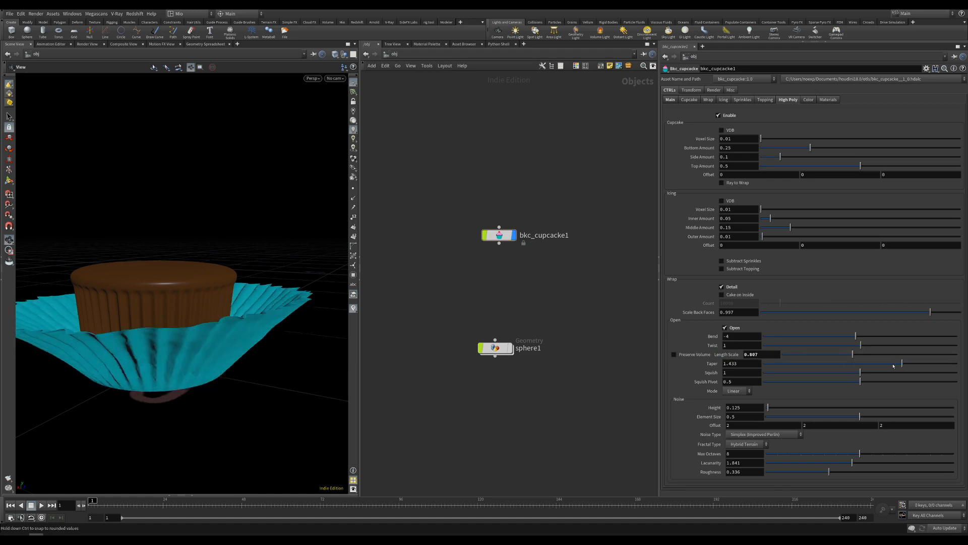
left_click(893, 363)
left_click(893, 364)
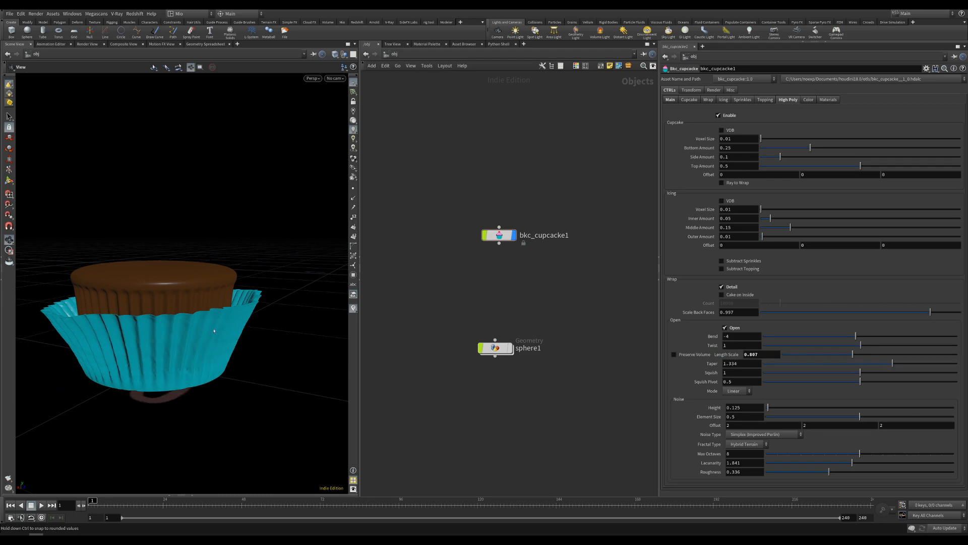
left_click_drag(218, 327, 318, 346)
left_click_drag(212, 359, 267, 407)
Try a wrap noise Height of 1.05, Squish of 1.137 and Squish Pivot of 0.325, and reset all High Poly parameters.
left_click_drag(768, 407, 785, 407)
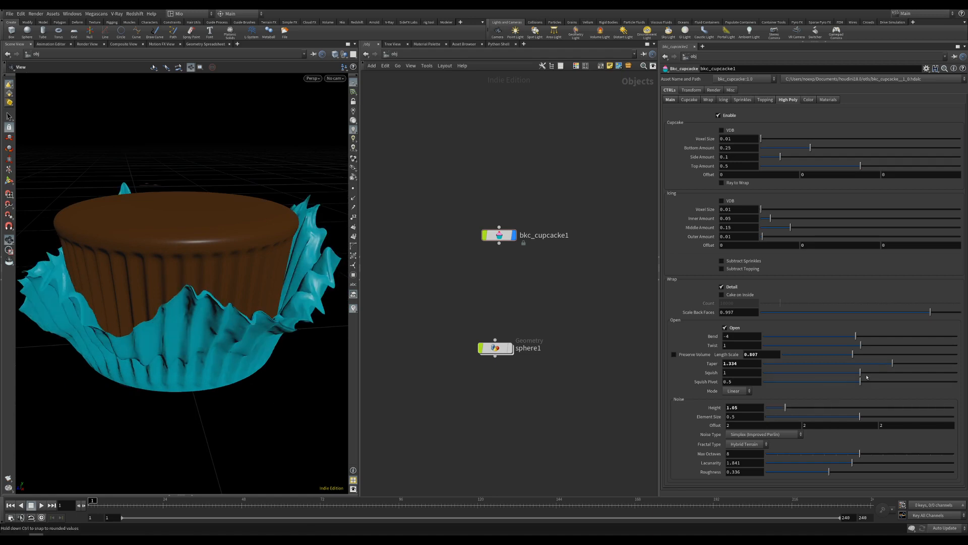
left_click_drag(859, 372, 831, 389)
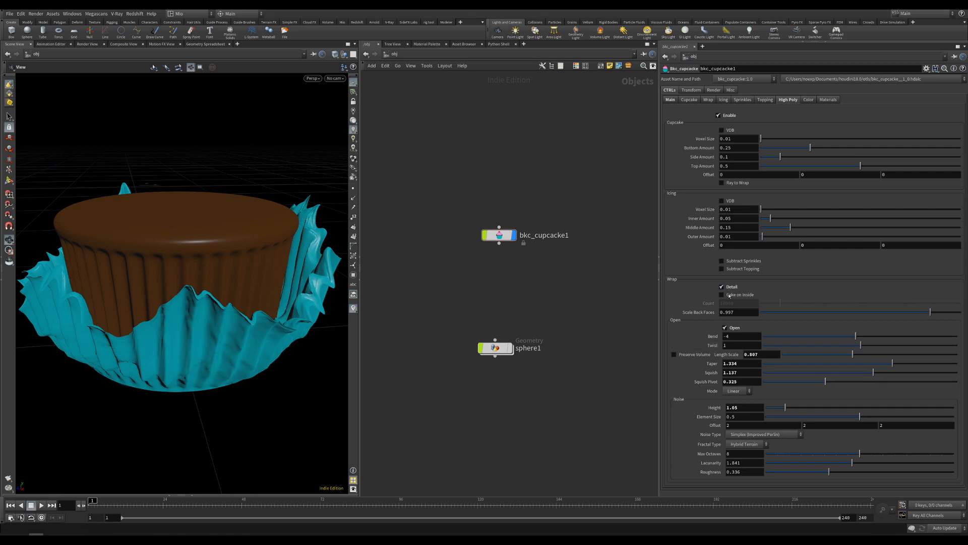
middle_click(784, 101, "ctrl")
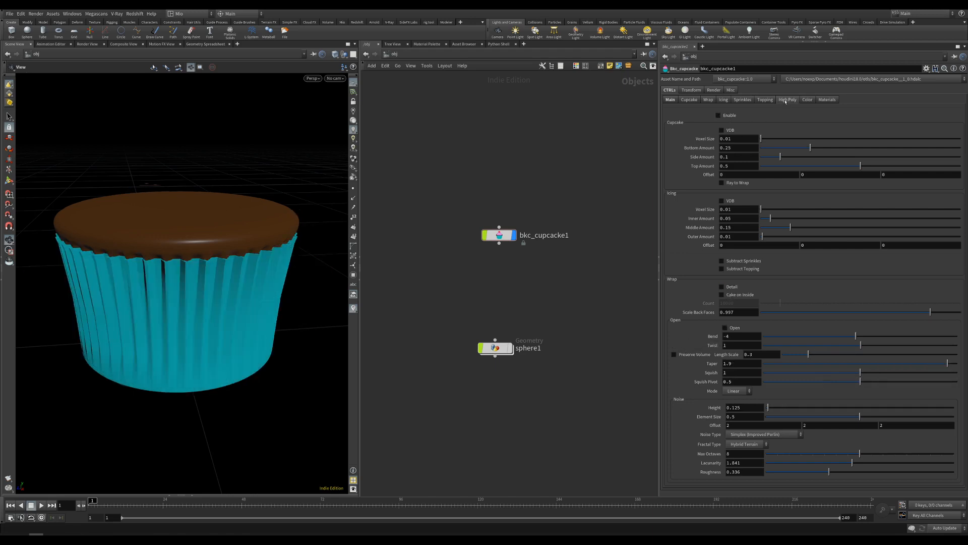
Enable High Poly with the wrap's Detail, Cake on Inside and Open options, and inspect the opened wrap's surface.
left_click(718, 116)
left_click(721, 286)
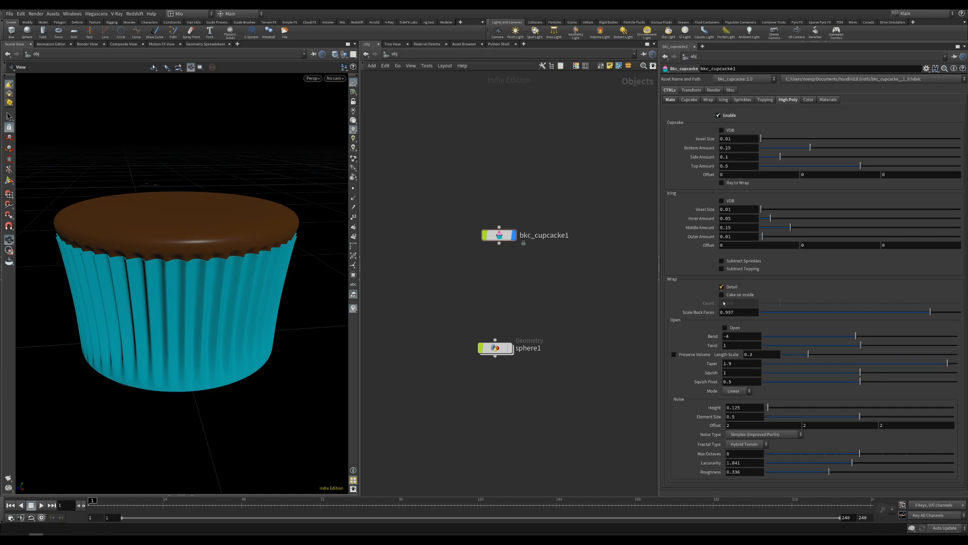
left_click(722, 294)
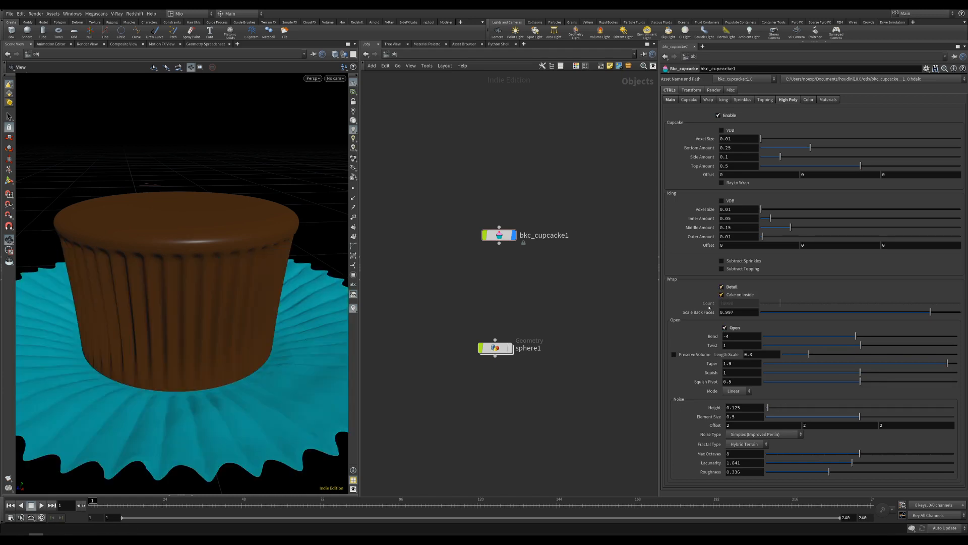
left_click_drag(231, 420, 248, 347)
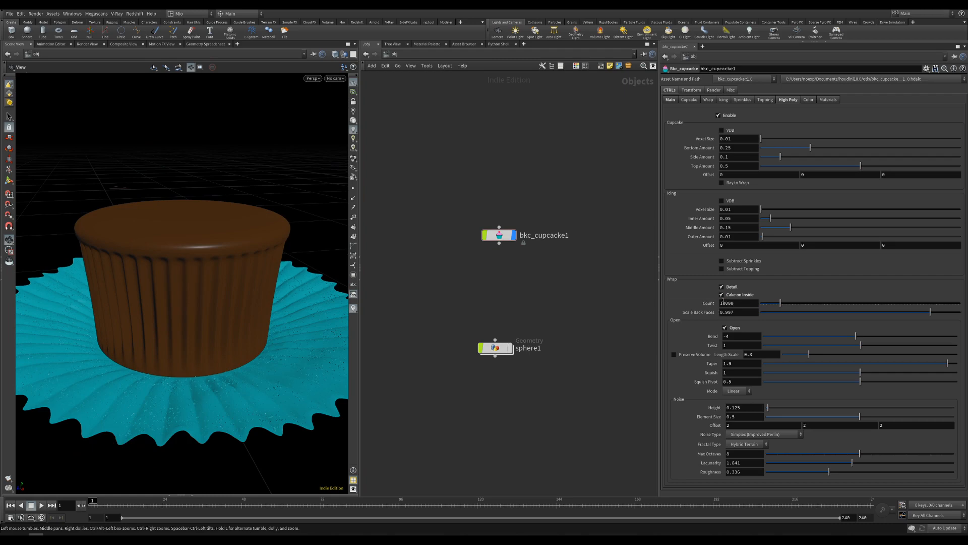
Turn off the wrap's Cake on Inside and Open options for comparison, and turn both back on.
left_click(722, 295)
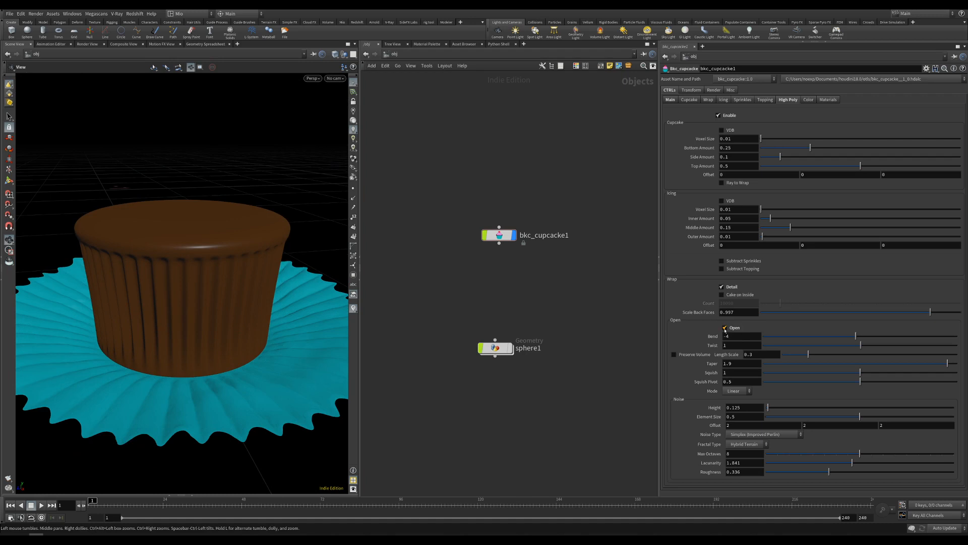
left_click(724, 328)
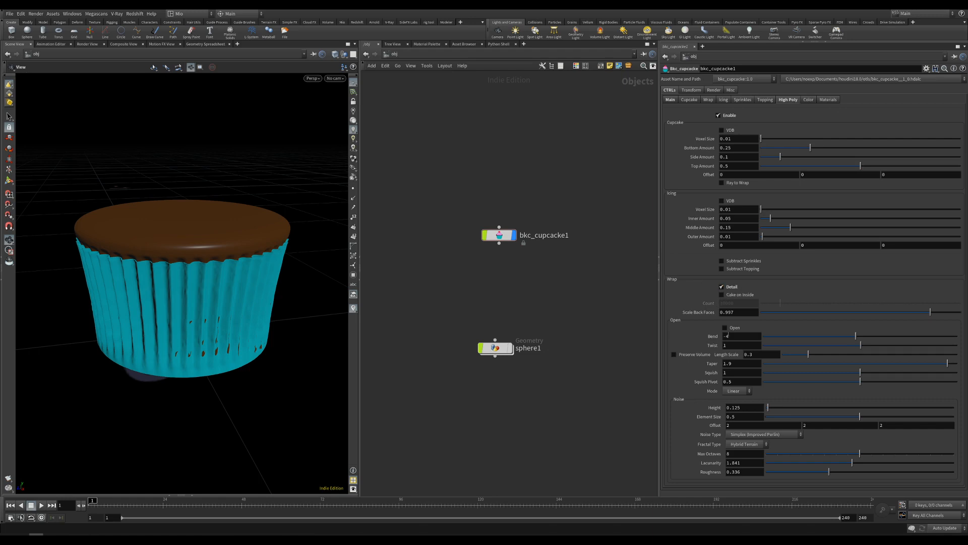
left_click(725, 328)
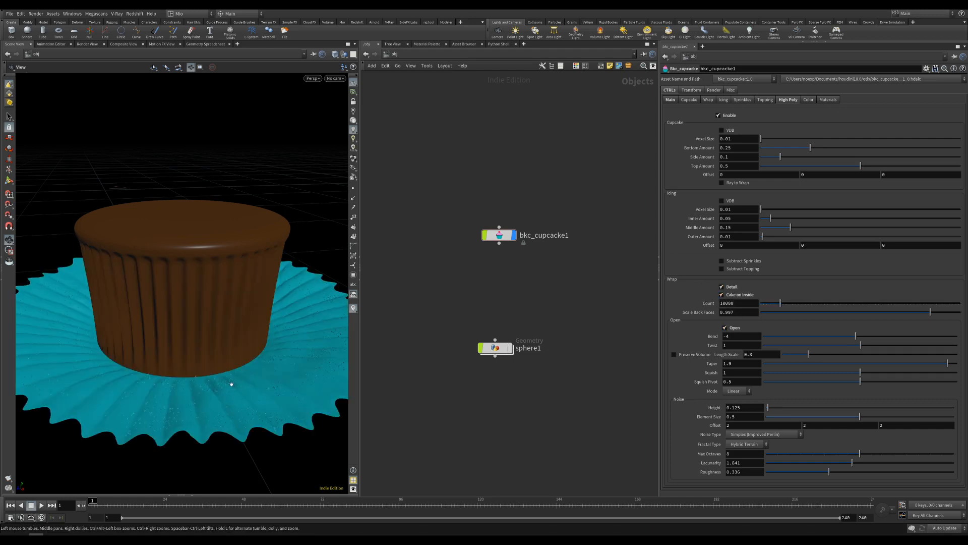
mouse_move(227, 383)
left_mouse_down()
mouse_move(210, 361)
mouse_move(221, 374)
mouse_move(213, 382)
left_mouse_up()
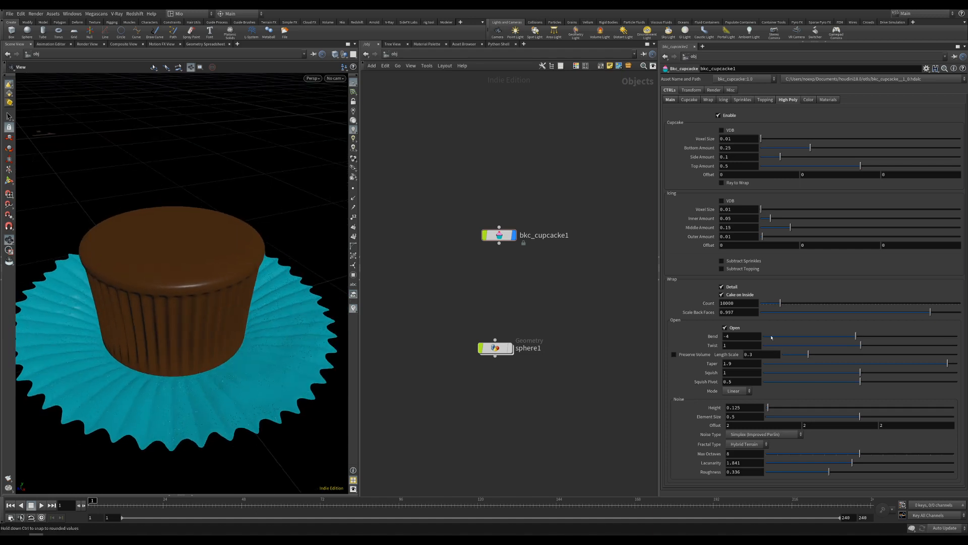
Turn on the cupcake's icing and sprinkles and view the whole cupcake alongside the body's color settings.
left_click(808, 100)
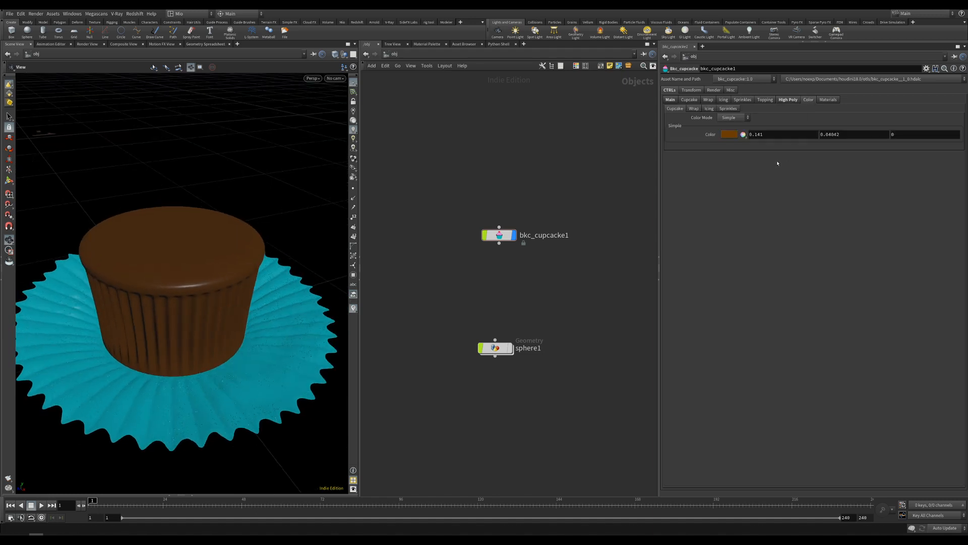
left_click_drag(216, 328, 230, 307)
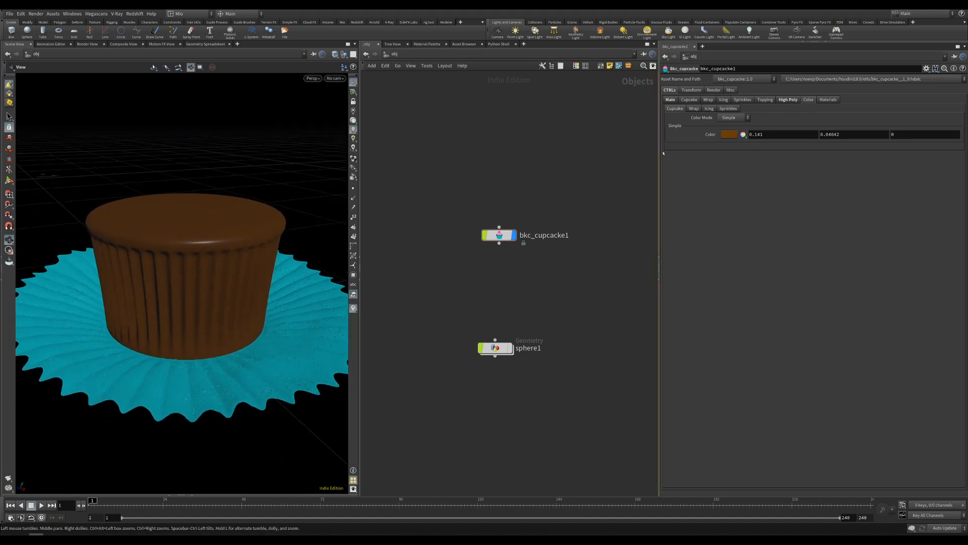
left_click(670, 100)
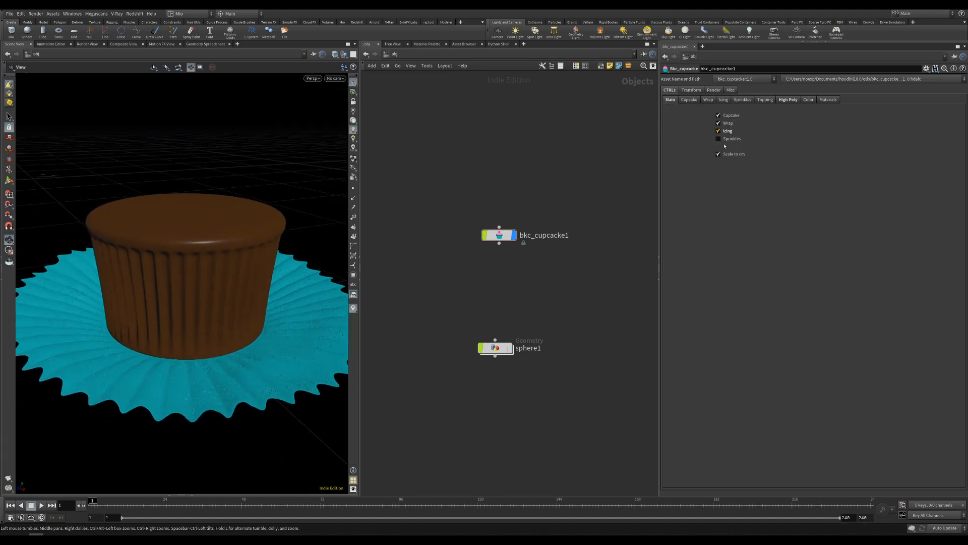
left_click(719, 139)
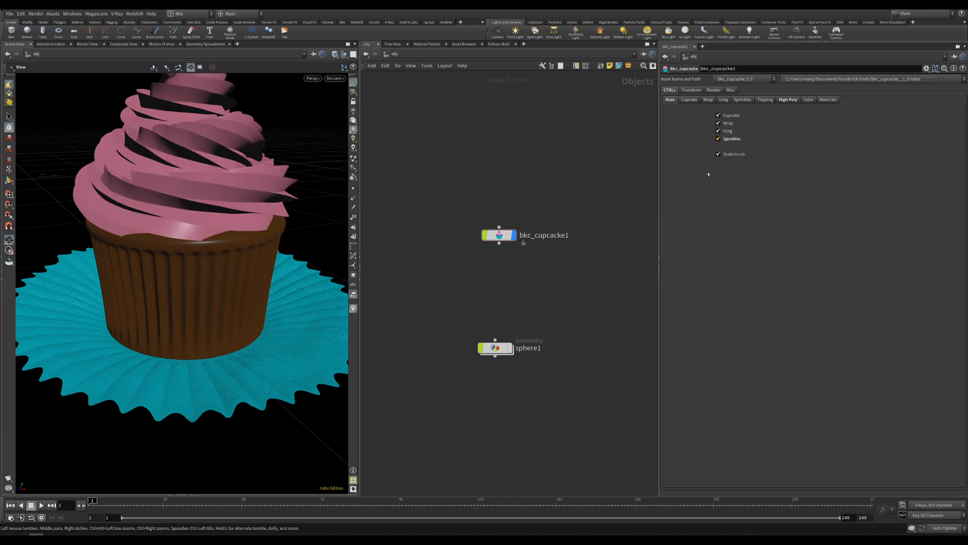
left_click(809, 100)
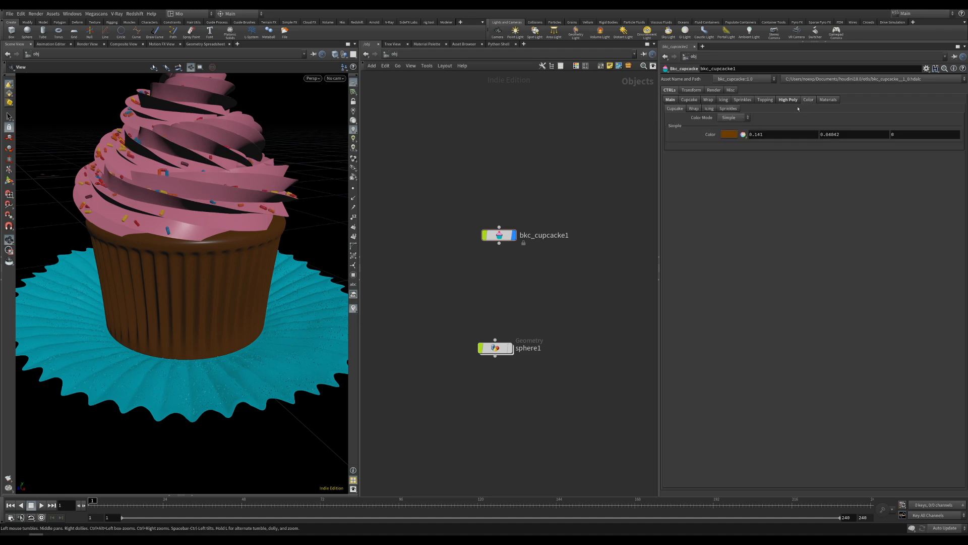
left_click_drag(229, 241, 210, 272)
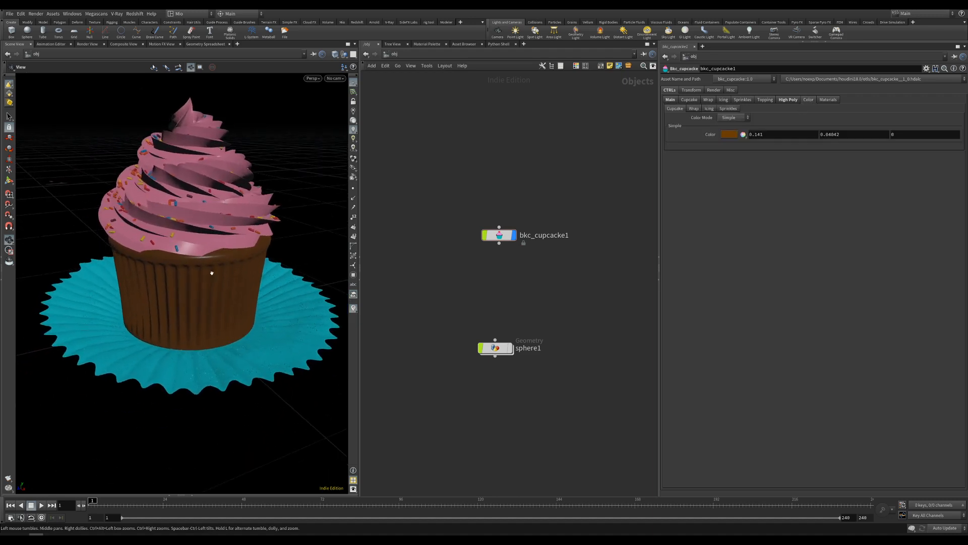
Set the cupcake body's simple color to purple with RGB values 0.25, 0, 0.5.
left_click(728, 134)
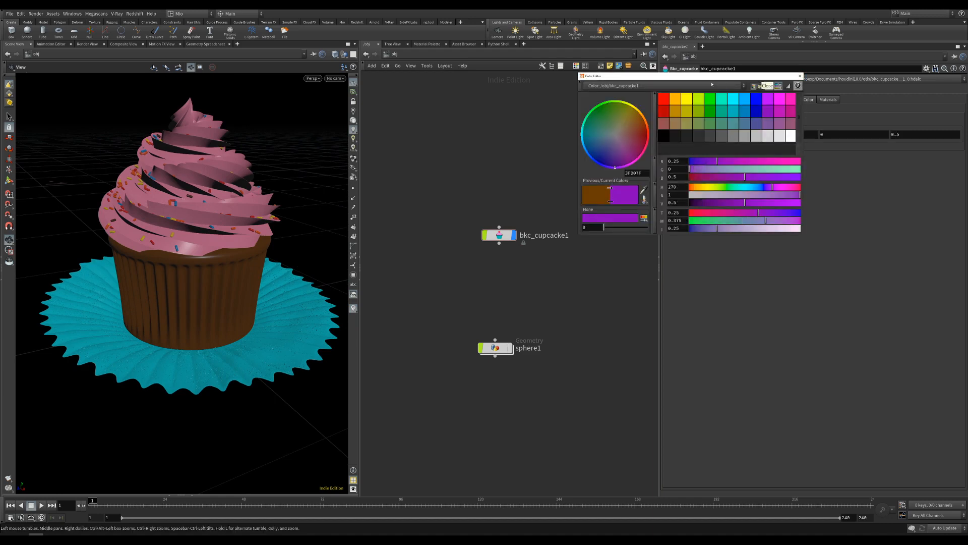
left_click_drag(709, 76, 561, 88)
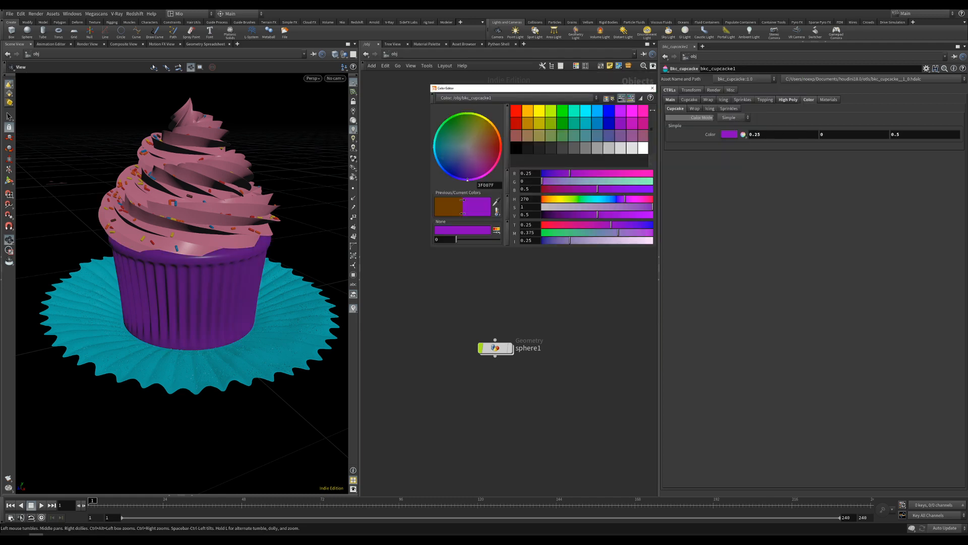
left_click(652, 87)
Isolate the cupcake body by turning off the wrap, icing and sprinkles, and disable the wrap's Cake on Inside option.
left_click(670, 100)
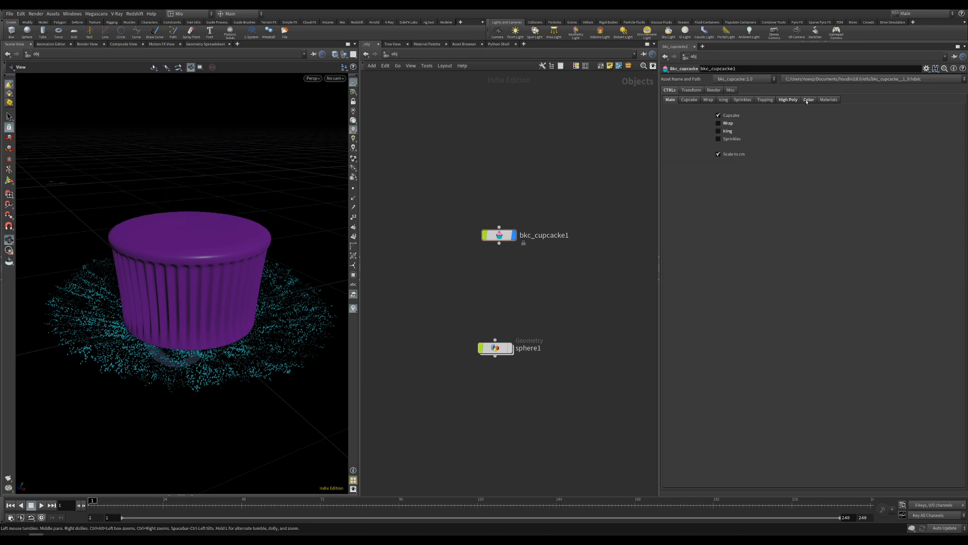
left_click(807, 101)
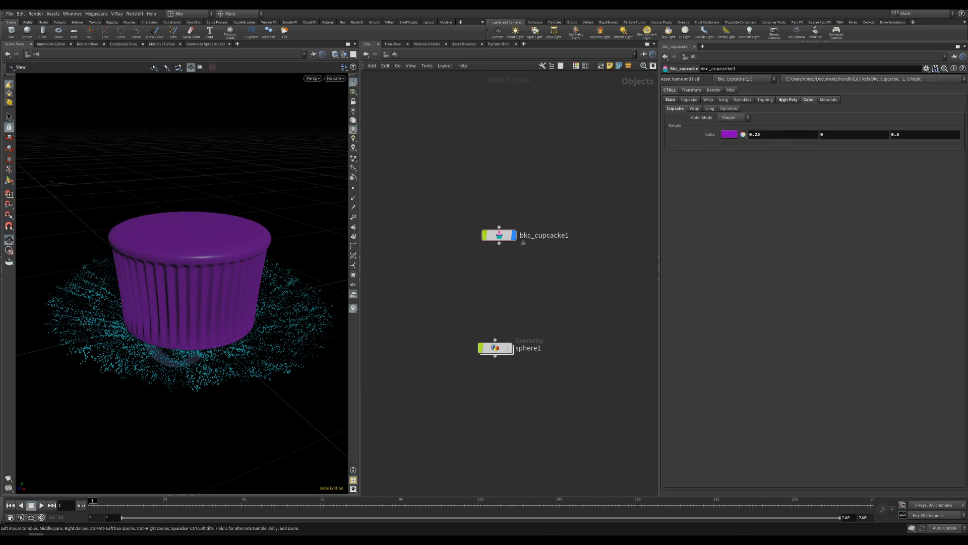
left_click(789, 100)
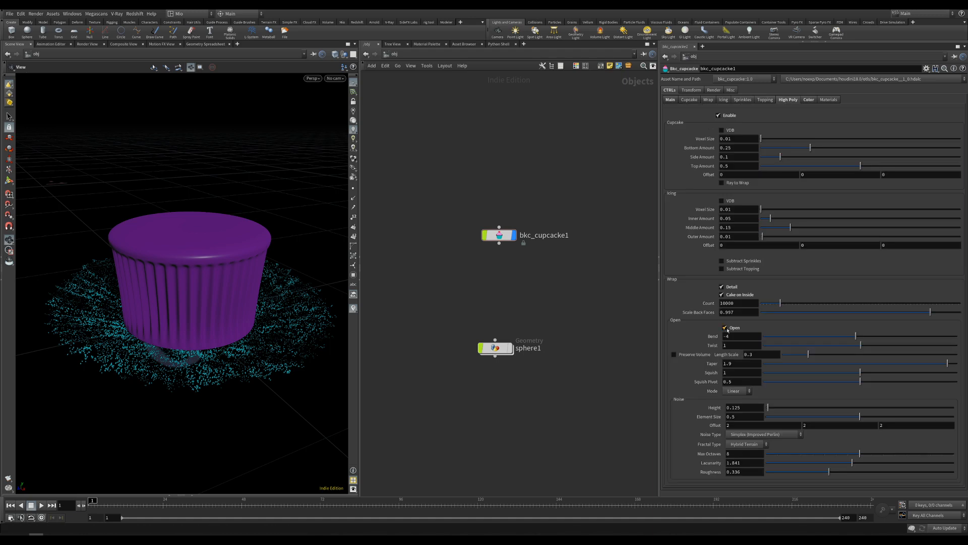
left_click(722, 295)
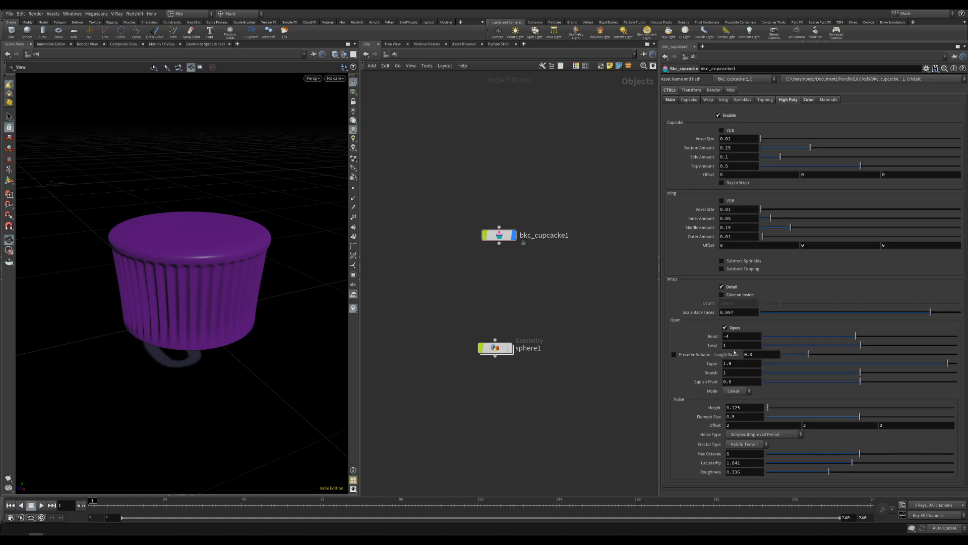
Set the cupcake body's Color Mode to Curvature and color the ramp's middle point muted purple (0.1875, 0.075, 0.3).
left_click(808, 100)
left_click(732, 121)
left_click(730, 130)
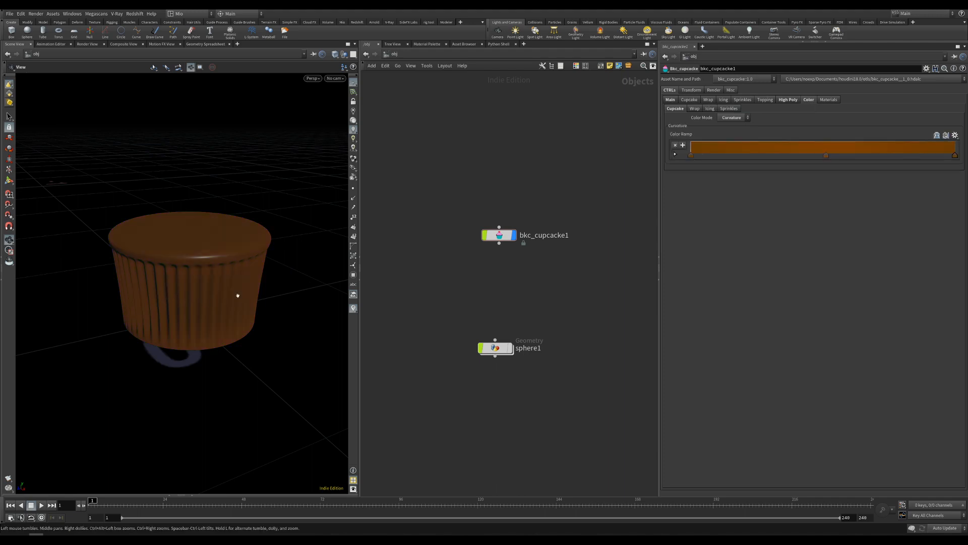
double_click(825, 155)
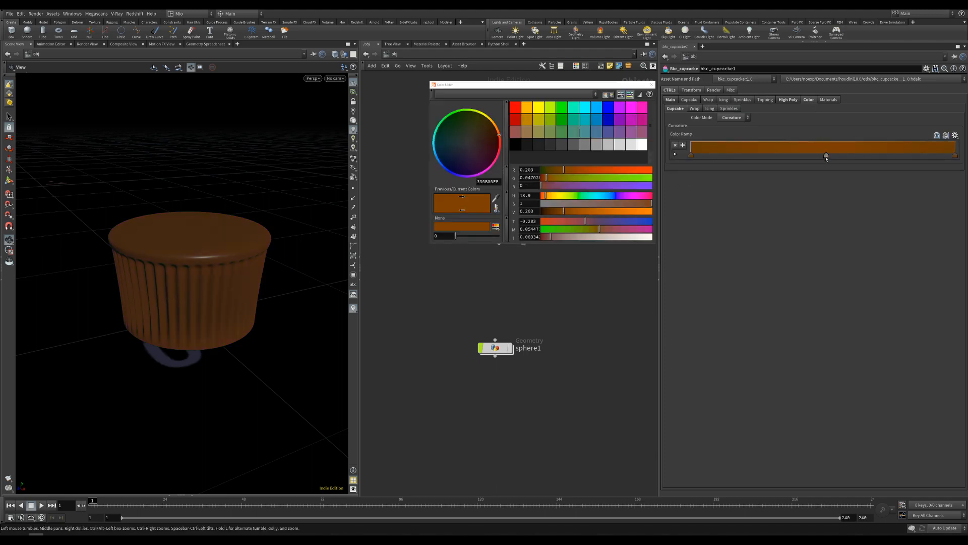
left_click(620, 132)
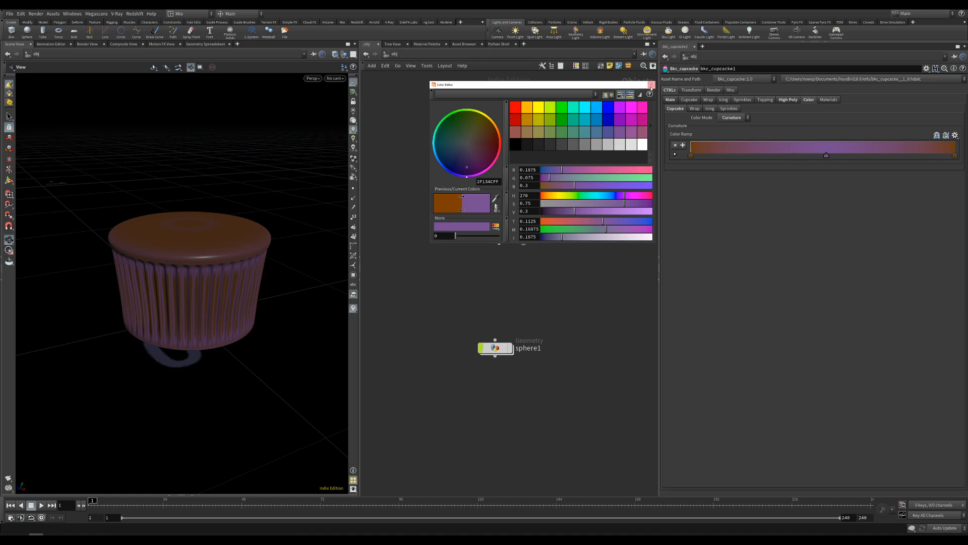
left_click(651, 85)
Switch the cupcake body's Color Mode to Layers and raise the layer noise Amplitude to 1.
left_click(733, 119)
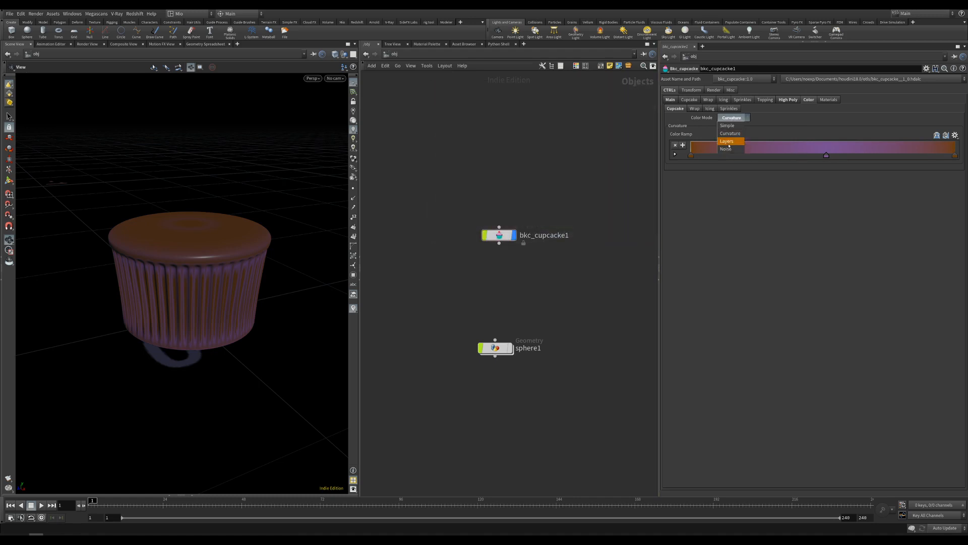
left_click(731, 141)
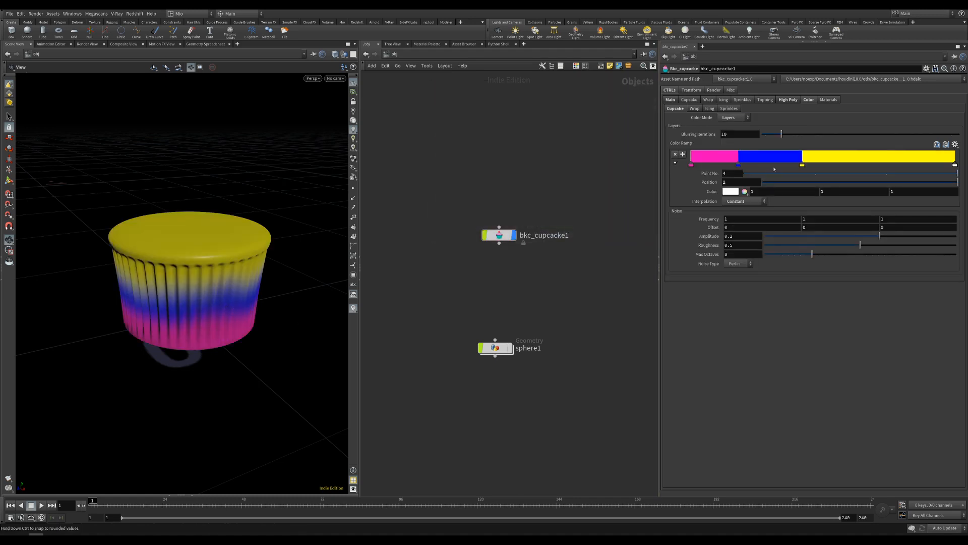
left_click_drag(879, 236, 955, 236)
Try the Noise color mode on the cupcake body, inspect the pattern, and return to Layers.
left_click(733, 118)
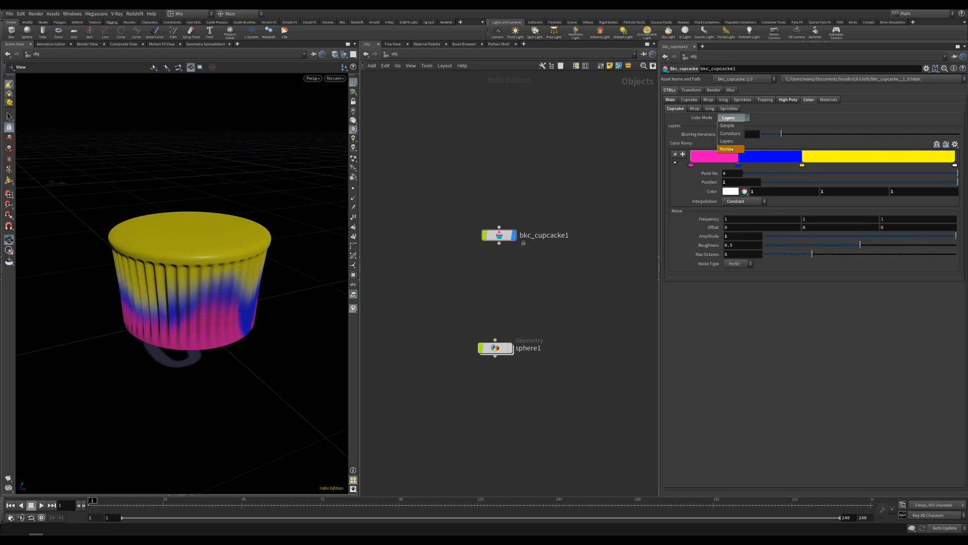
left_click(728, 149)
left_click_drag(227, 286, 213, 317)
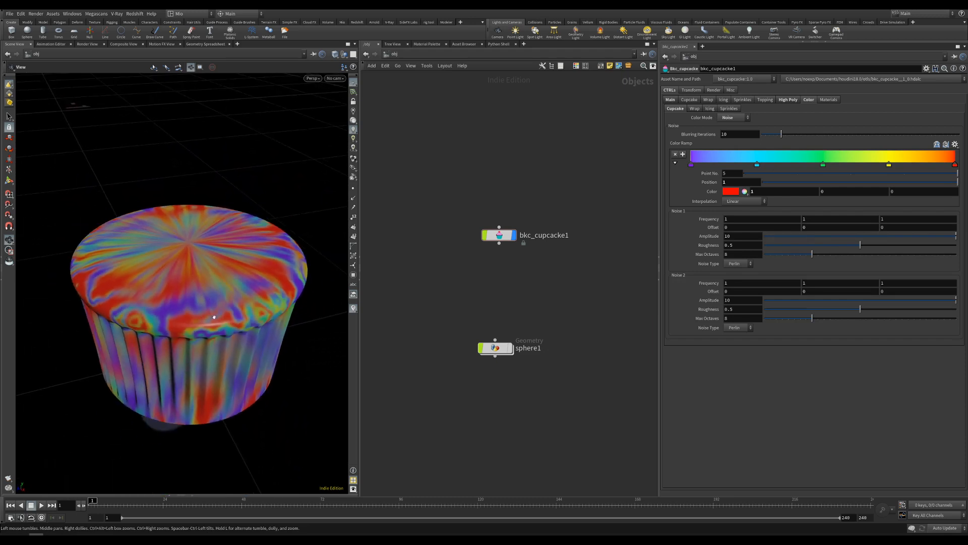
left_click(734, 117)
left_click(729, 134)
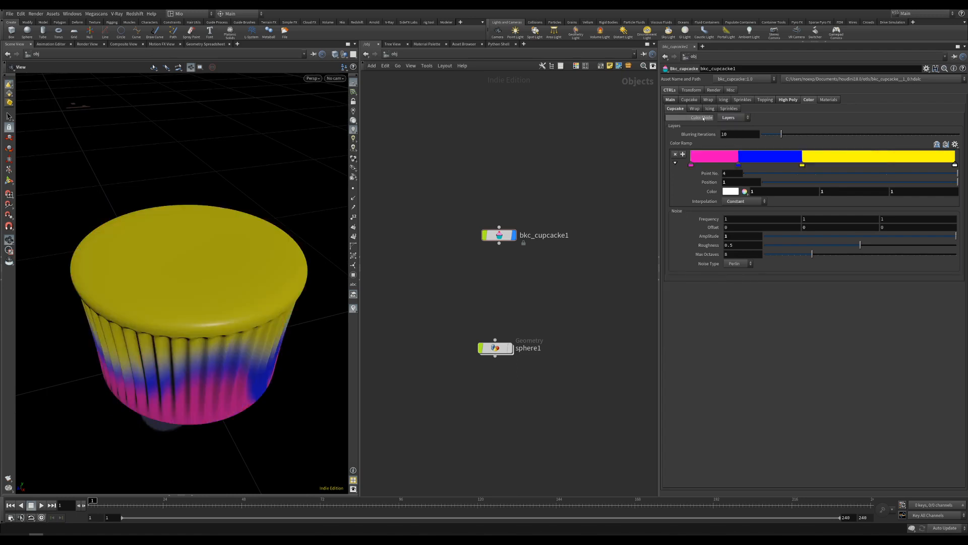
Turn the wrap back on with its High Poly Cake on Inside option, and return to the color settings.
left_click(669, 101)
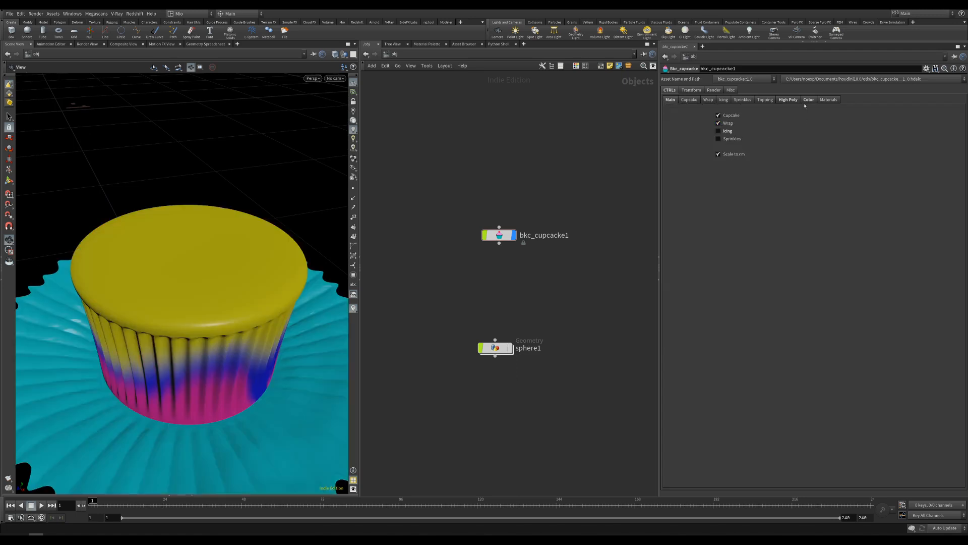
left_click(788, 100)
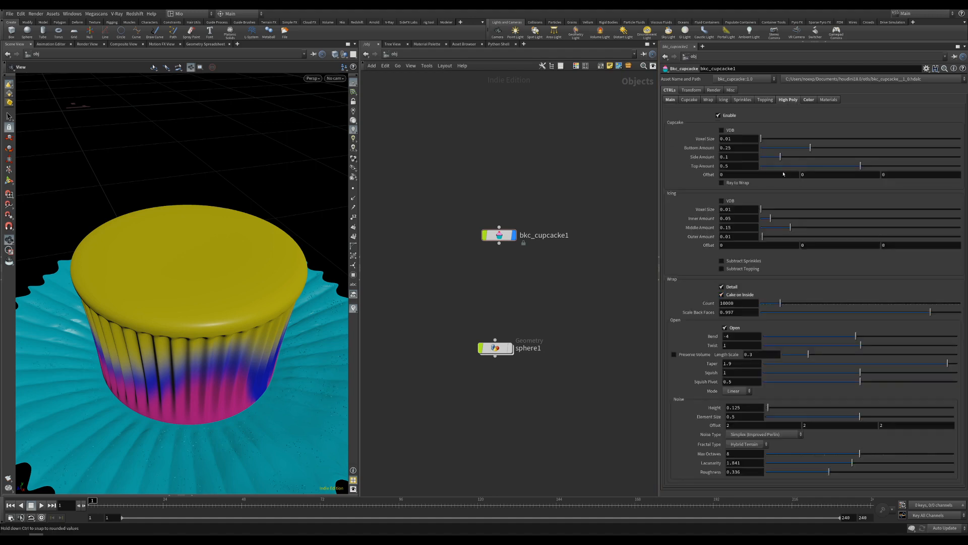
left_click(809, 101)
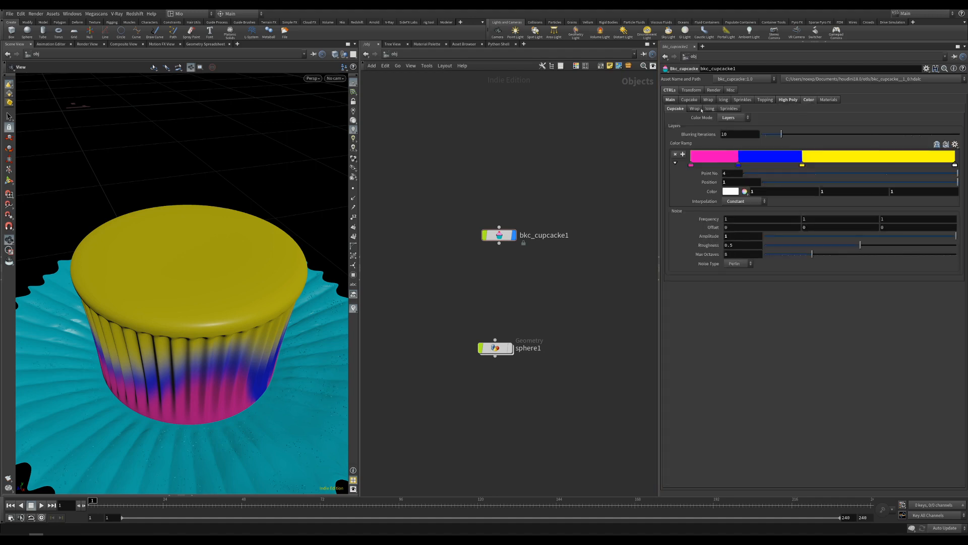
Set the wrap's simple color to a muted pink with RGB values 0.3, 0.075, 0.1875.
left_click(730, 117)
left_click(727, 126)
left_click(729, 118)
left_click(727, 126)
left_click(730, 134)
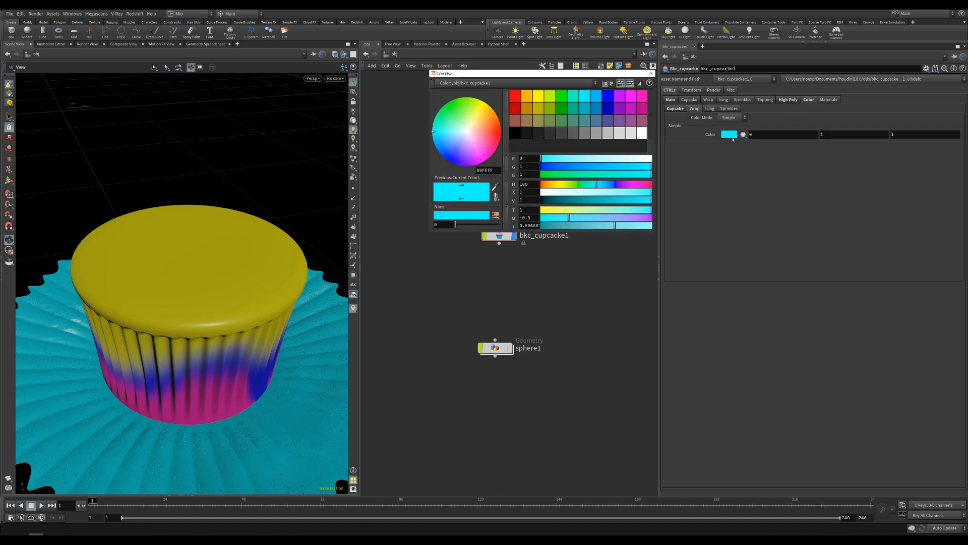
left_click(642, 122)
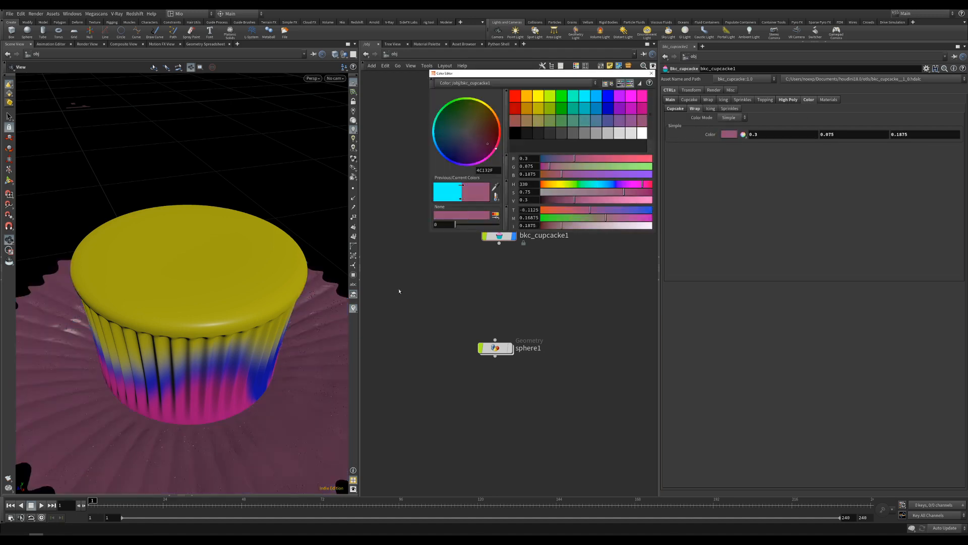
Set the wrap's Color Mode to Transfer and inspect the body colors carried onto the opened wrap.
left_click(729, 118)
left_click(728, 133)
left_click_drag(200, 327, 228, 365)
right_click_drag(228, 365, 256, 364)
middle_click_drag(257, 365, 204, 301)
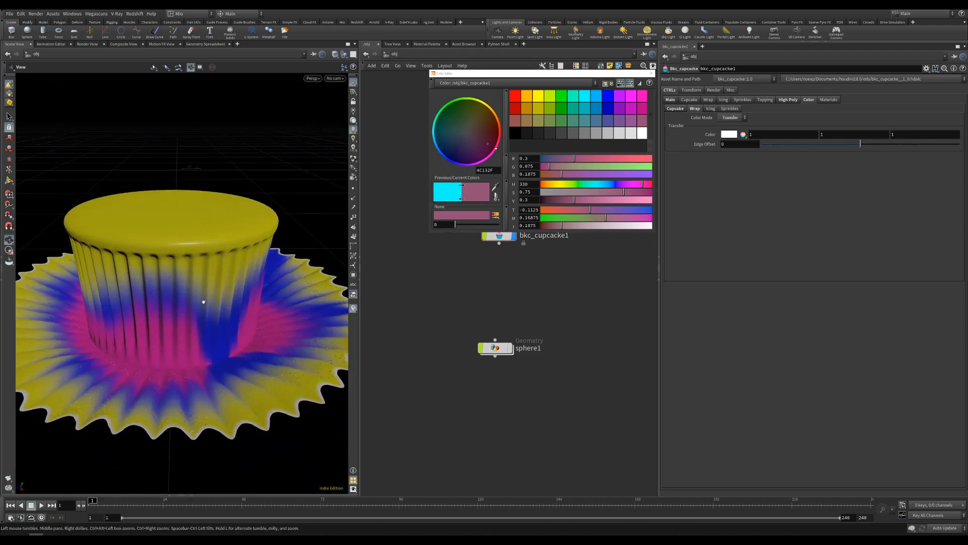
left_click(652, 73)
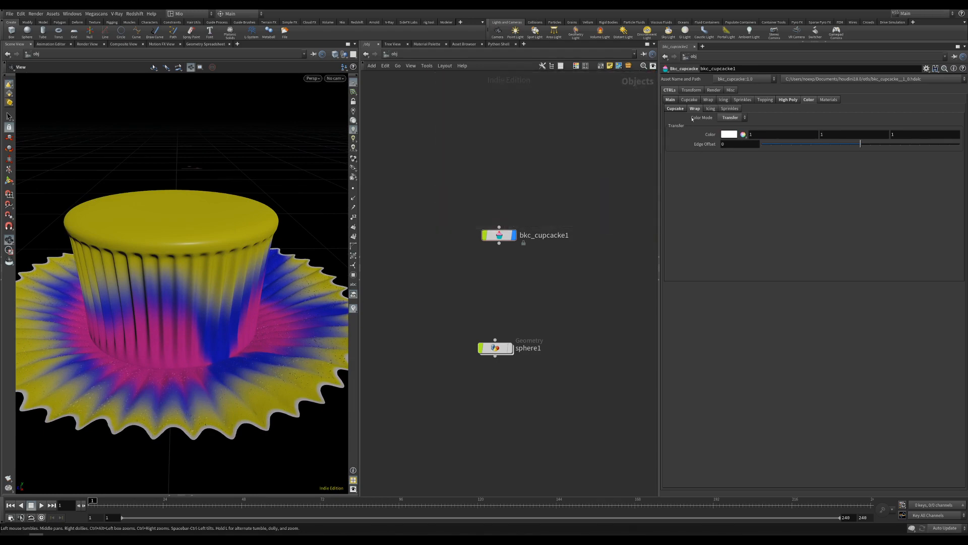
Try the Noise color mode on the cupcake body and inspect its transfer onto the wrap.
left_click(679, 110)
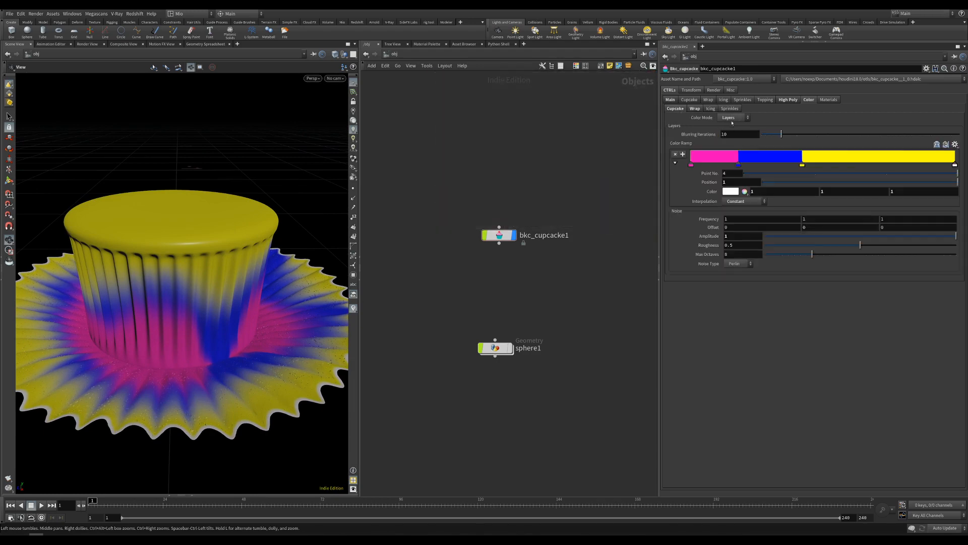
left_click(734, 117)
left_click(730, 128)
left_click_drag(203, 359, 233, 353)
Compare the body's Curvature and Simple color modes with the transferred wrap colors, and set the body back to Layers.
left_click(724, 118)
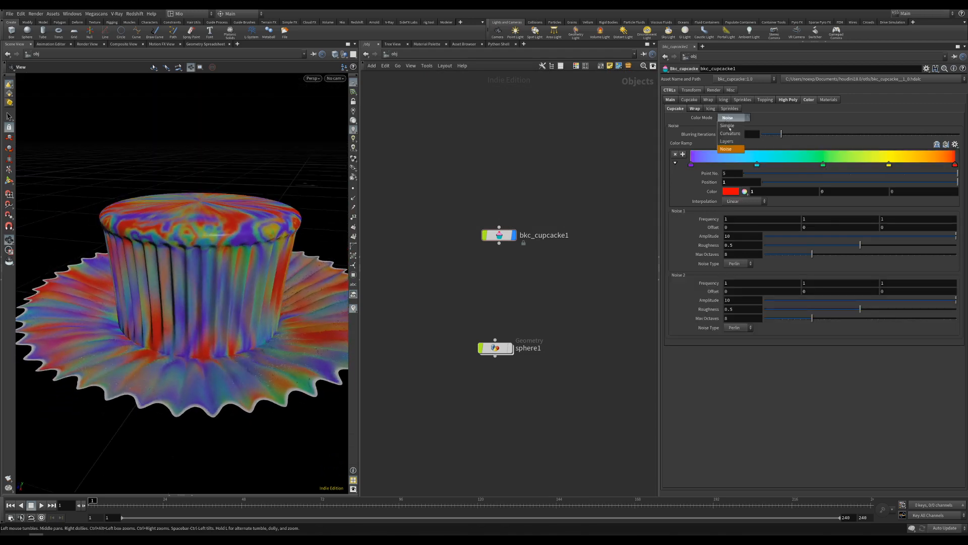
left_click(731, 136)
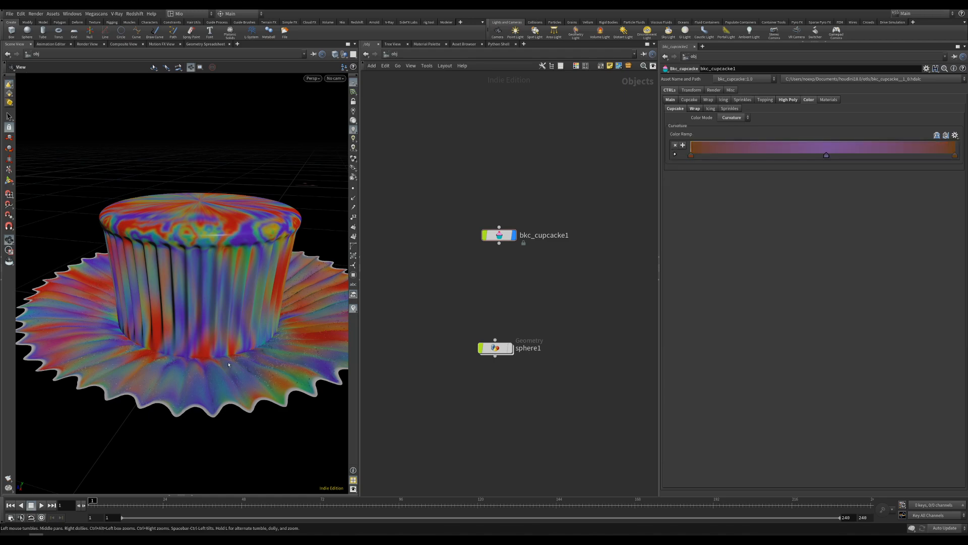
left_click(726, 118)
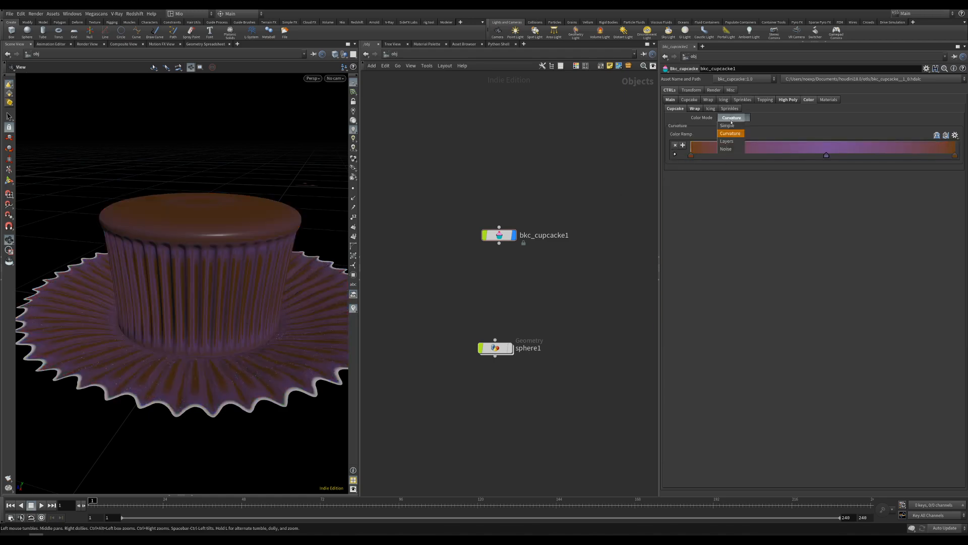
left_click(715, 135)
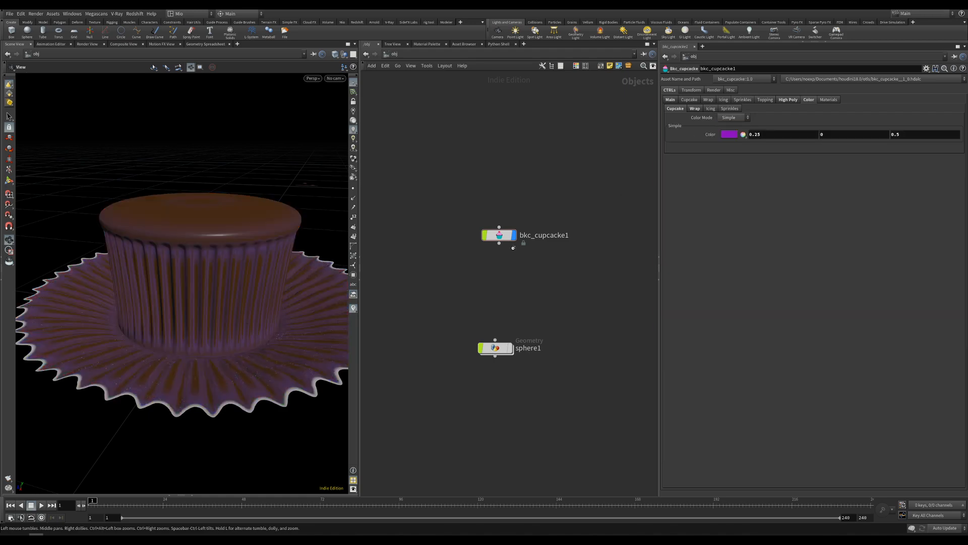
left_click(730, 117)
left_click(731, 143)
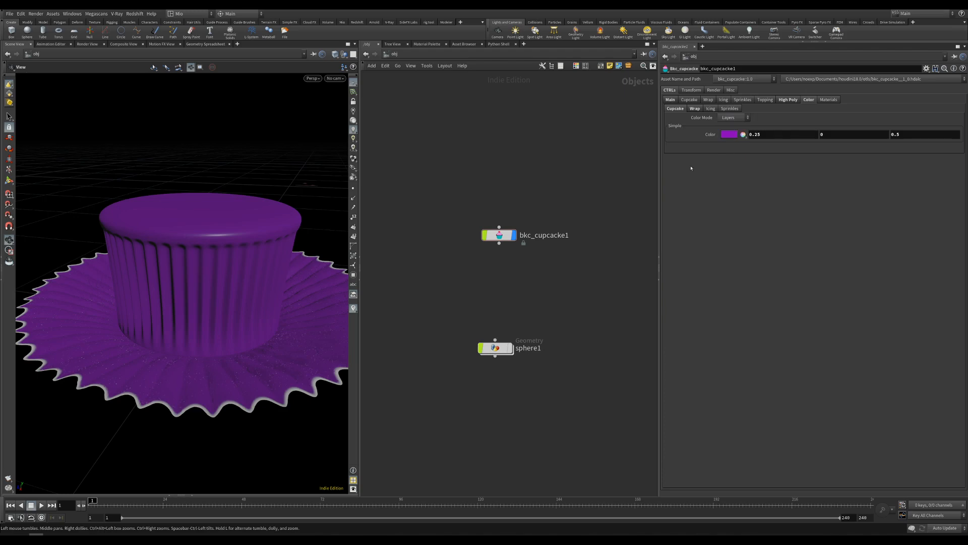
mouse_move(232, 373)
left_mouse_down()
mouse_move(255, 390)
mouse_move(250, 323)
mouse_move(245, 370)
mouse_move(271, 398)
mouse_move(237, 375)
left_mouse_up()
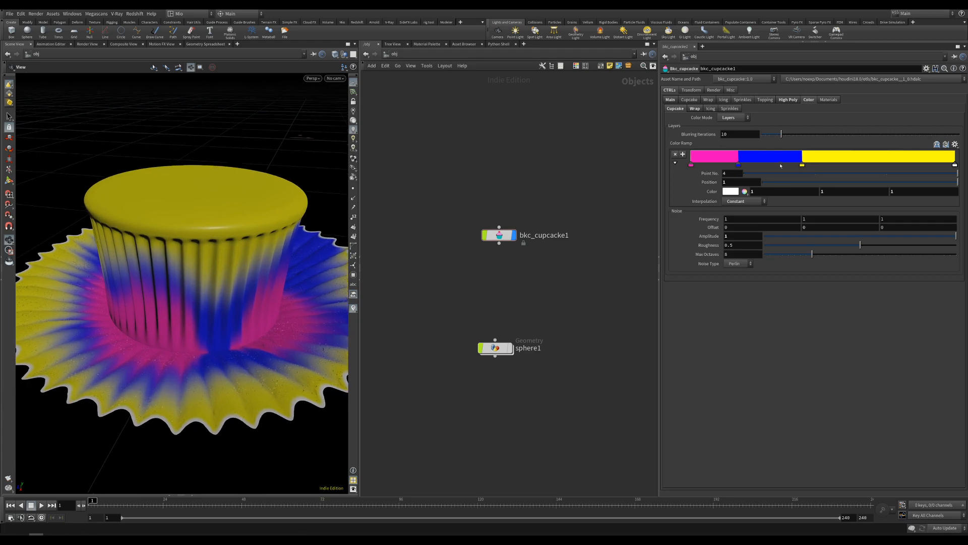
Recolor the yellow point of the cupcake body's layer color ramp to pink with RGB values 1, 0, 0.5.
double_click(802, 165)
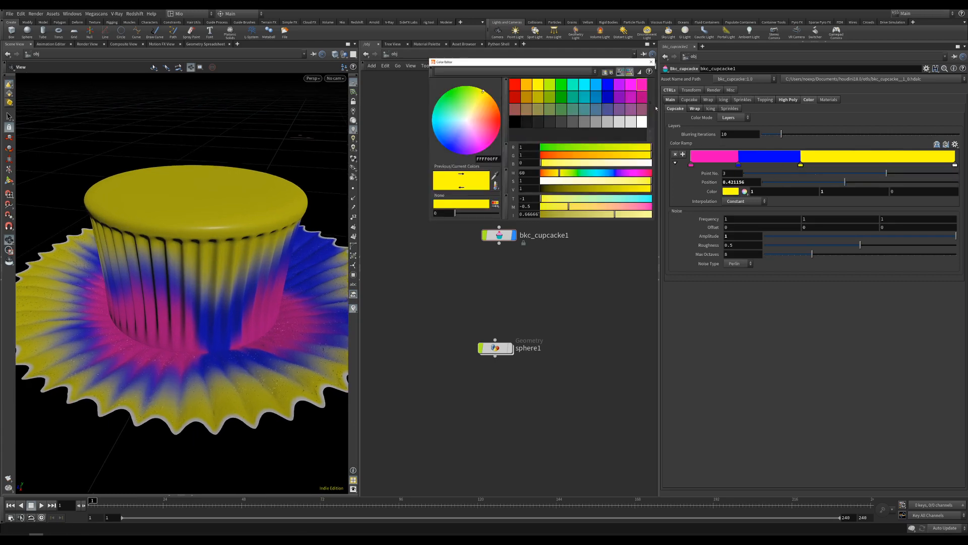
left_click(641, 85)
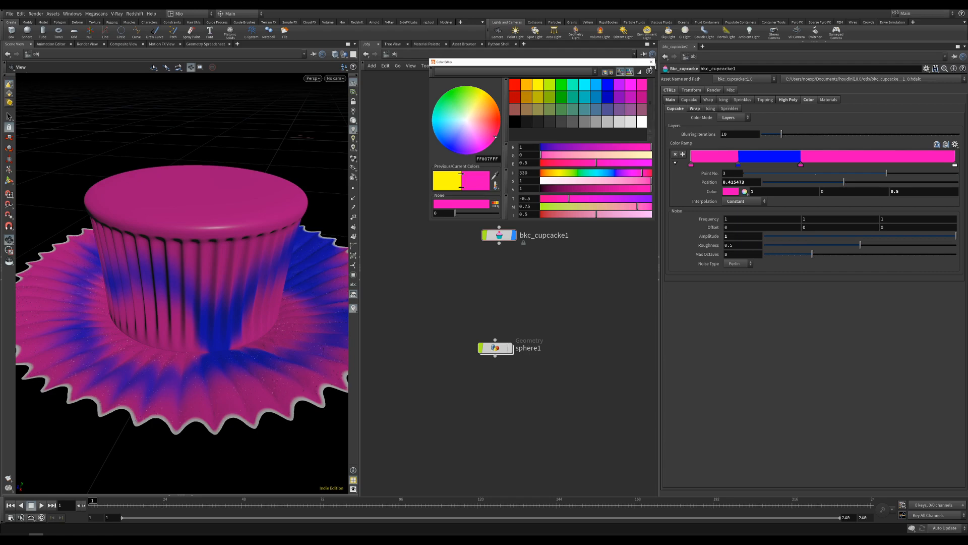
left_click(651, 61)
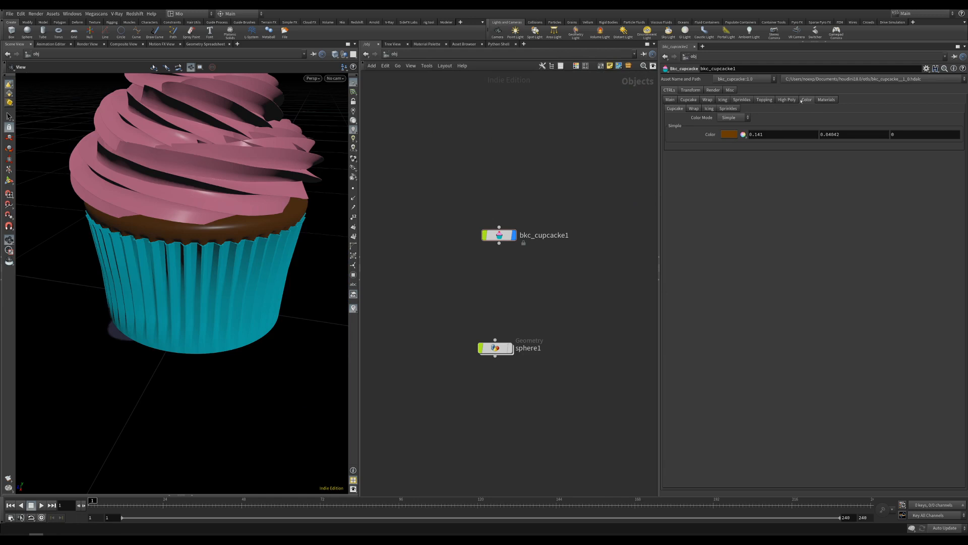
Hide the wrap and cupcake body so only the icing is displayed, and open the icing's color settings.
left_click(785, 100)
left_click(722, 116)
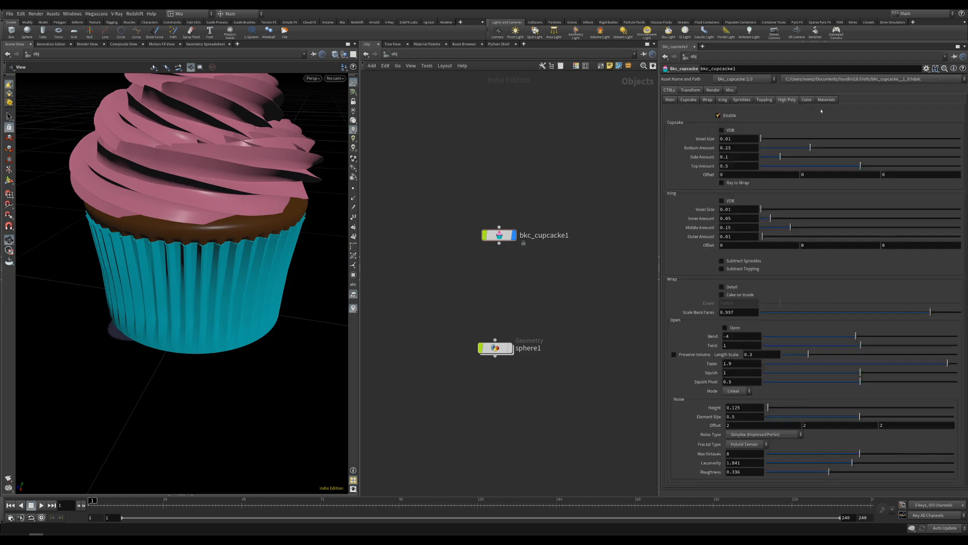
left_click(786, 100)
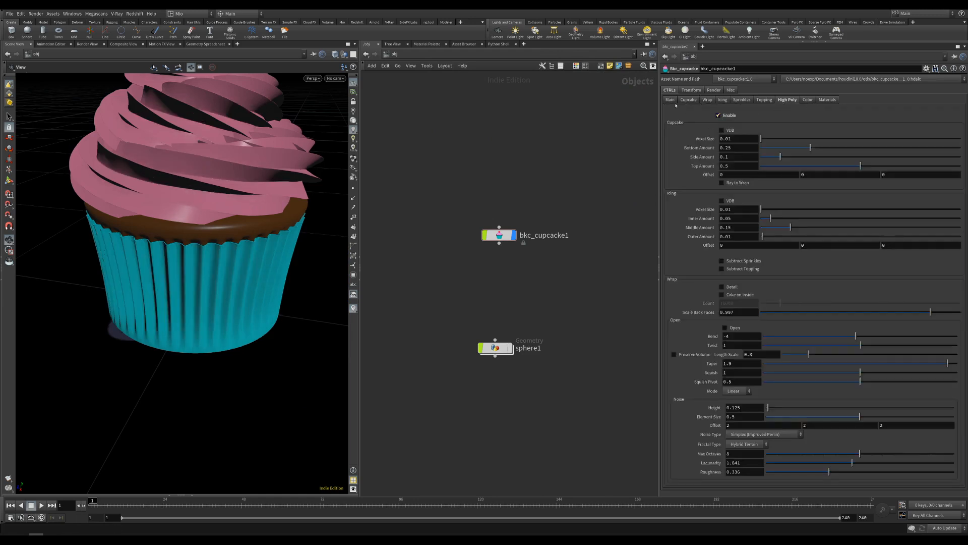
left_click(718, 123)
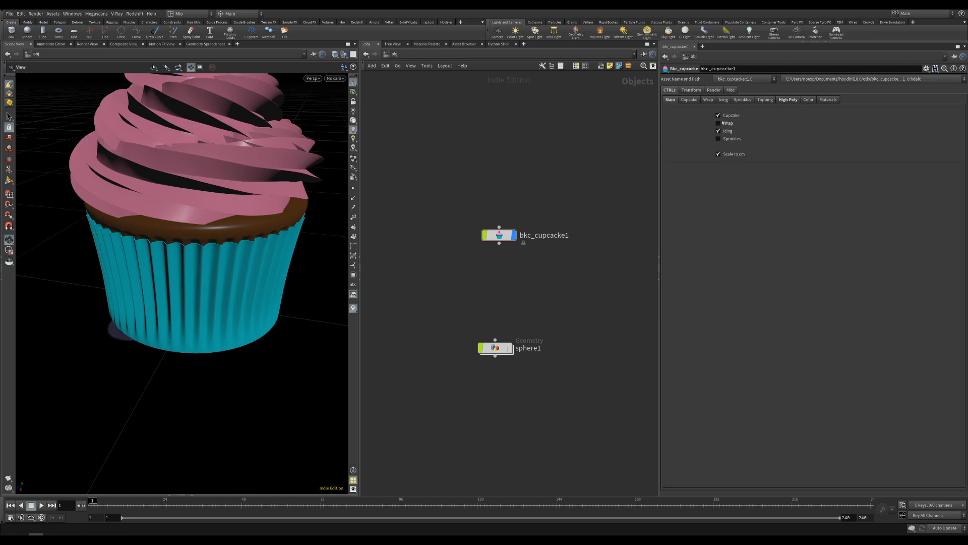
left_click(718, 115)
left_click(808, 100)
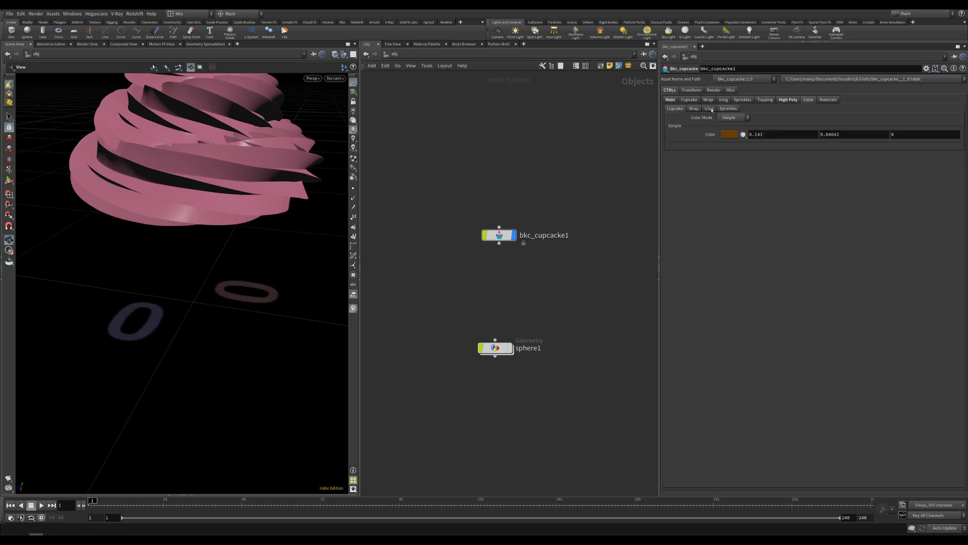
left_click(710, 109)
Try the Gradient color mode on the icing and inspect the swirl.
left_click_drag(274, 220, 303, 284)
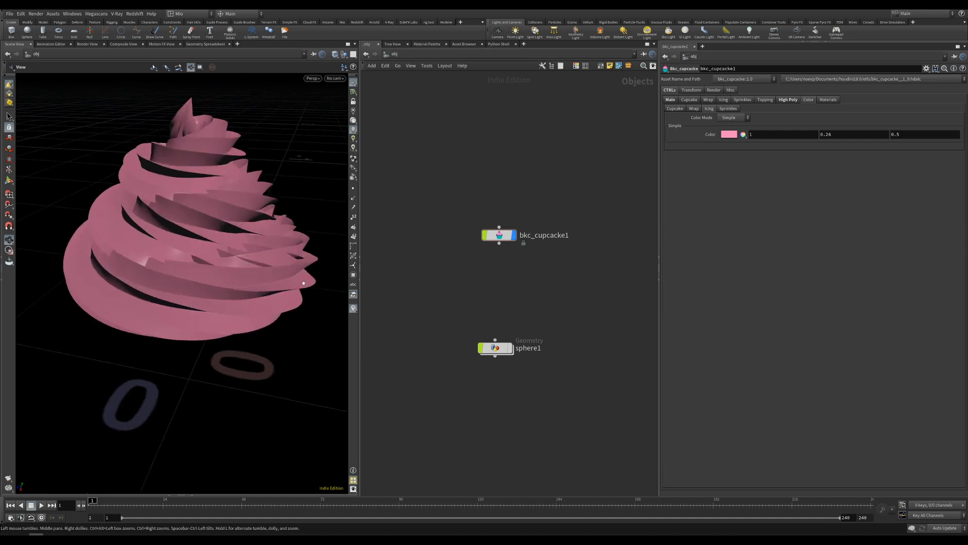
left_click(730, 120)
left_click(734, 137)
left_click_drag(239, 331, 218, 319)
Try the icing's Curvature color mode with shaded and wireframe display, and set the Color Mode back to Simple.
left_click(731, 117)
left_click(732, 144)
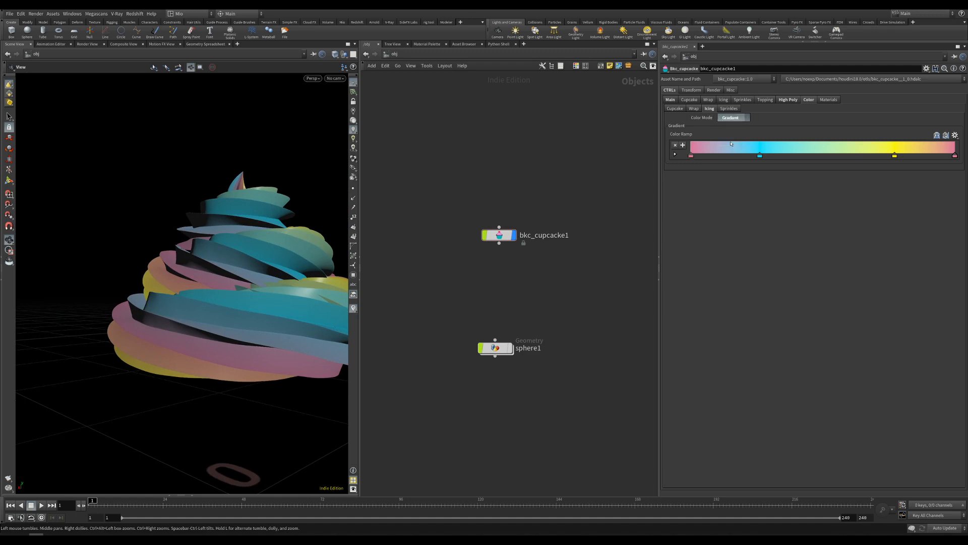
left_click_drag(277, 294, 242, 326)
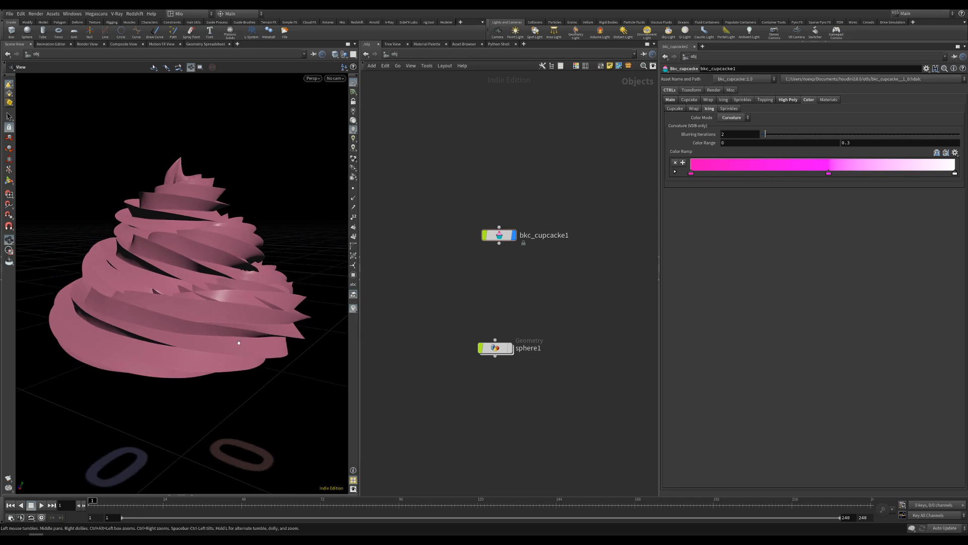
key("w")
scroll(201, 319, "up", 4)
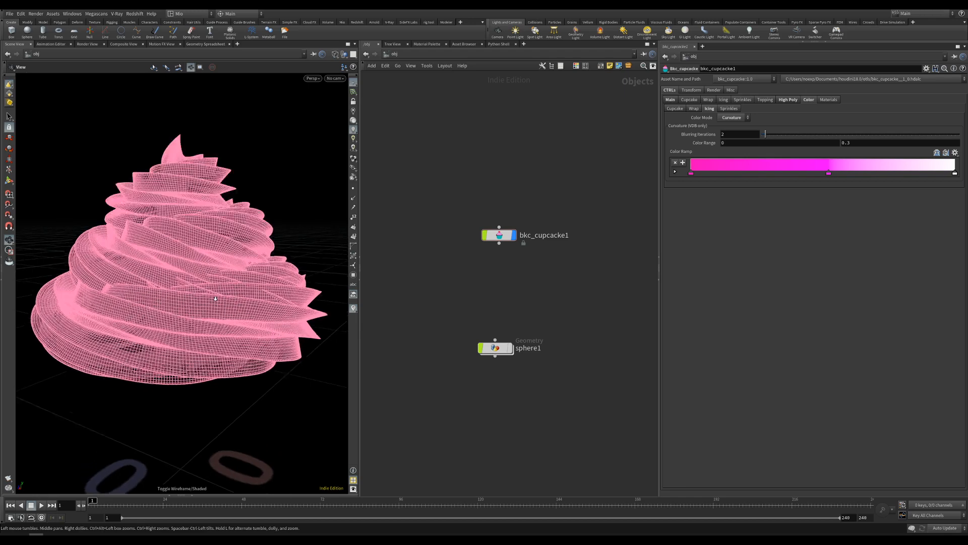
scroll(194, 317, "down", 2)
key("w")
scroll(200, 309, "down", 2)
left_click_drag(200, 310, 220, 297)
left_click(731, 120)
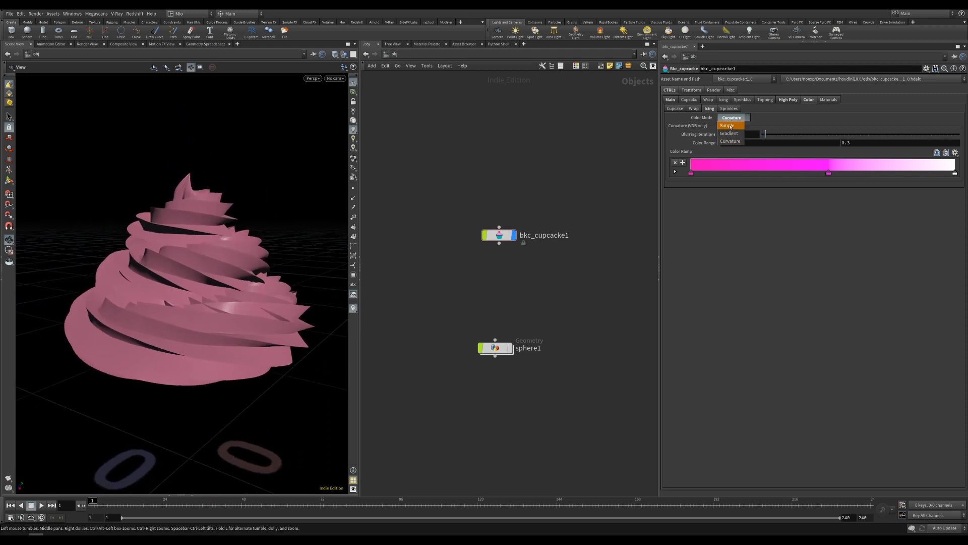
left_click(730, 126)
Show the sprinkles and hide the icing so only the sprinkles are displayed.
left_click(728, 109)
left_click(672, 100)
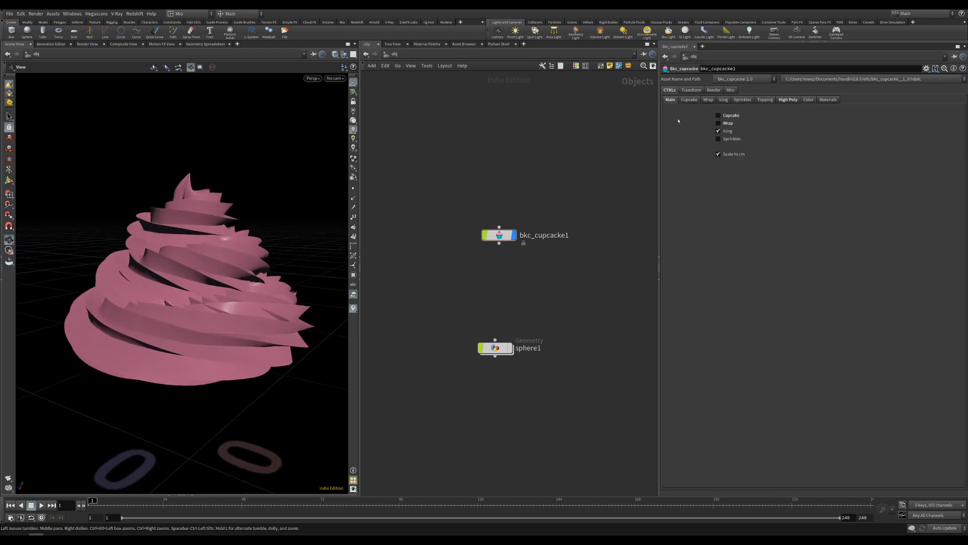
left_click(721, 139)
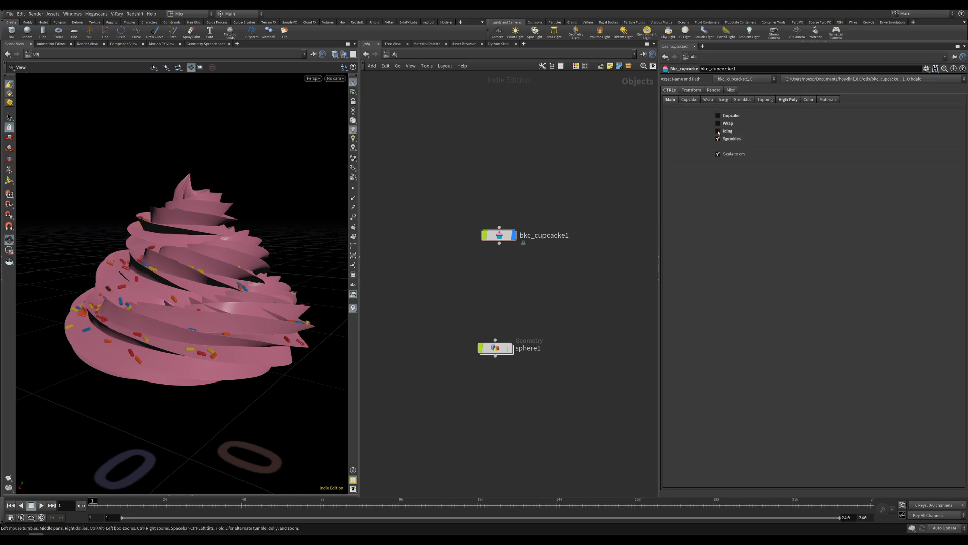
Widen the blue band in the sprinkles' color ramp by moving the red point close to the orange one.
left_click(809, 100)
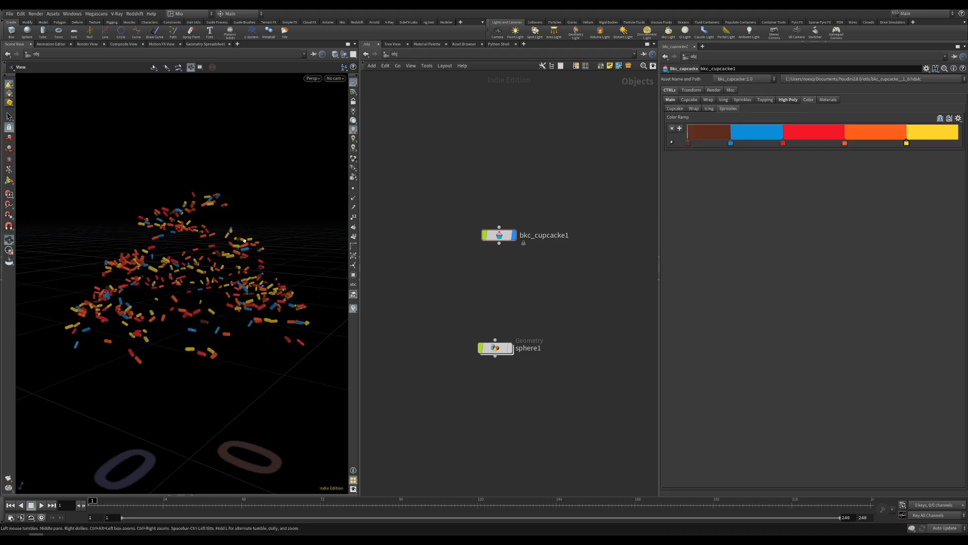
left_click_drag(249, 241, 232, 301)
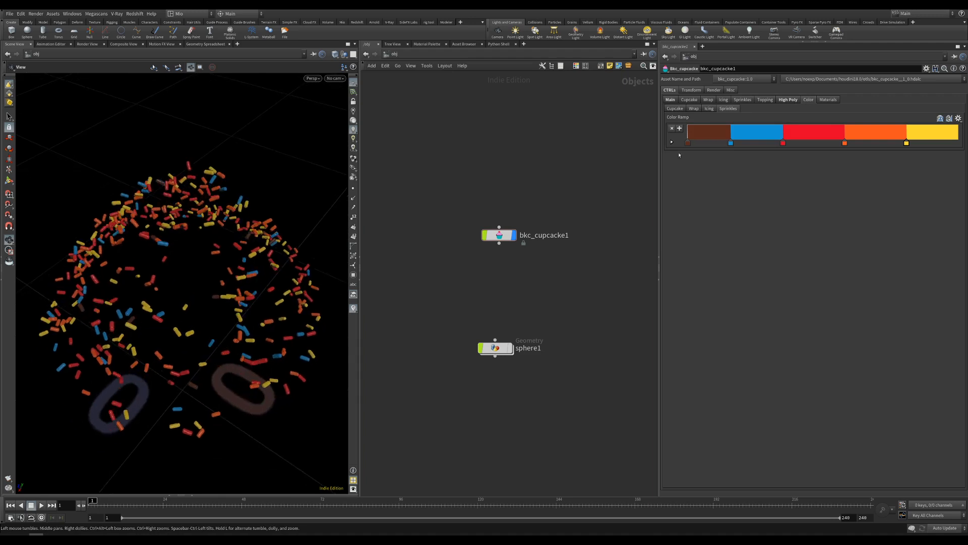
left_click_drag(783, 143, 784, 143)
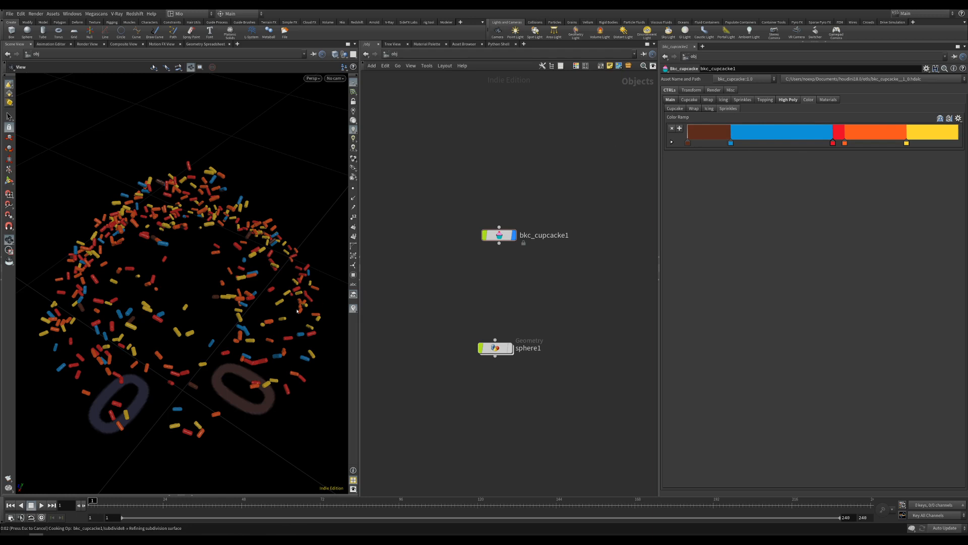
Examine the cupcake body's Color Mode options and the High Poly settings for the complete cupcake.
left_click(675, 110)
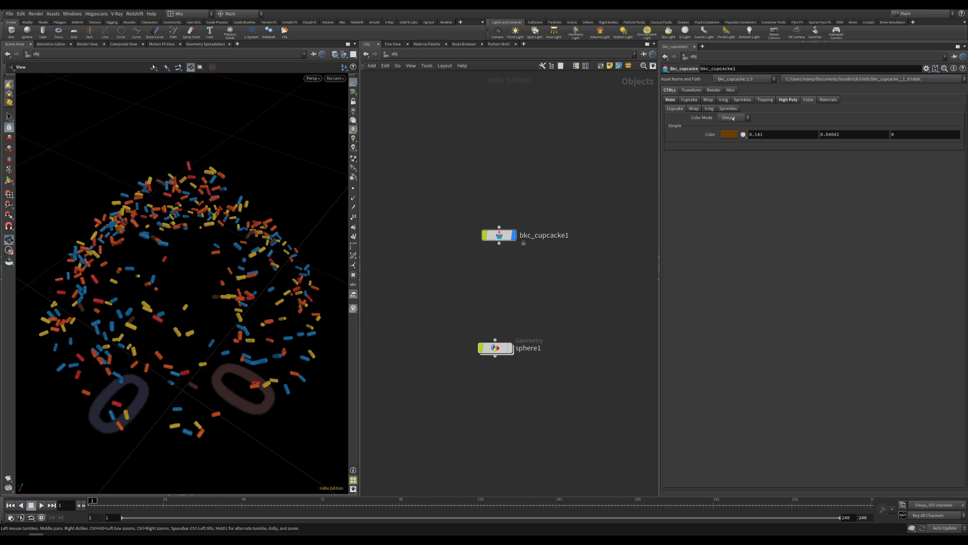
left_click(733, 119)
left_click(719, 193)
left_click_drag(270, 290, 226, 312)
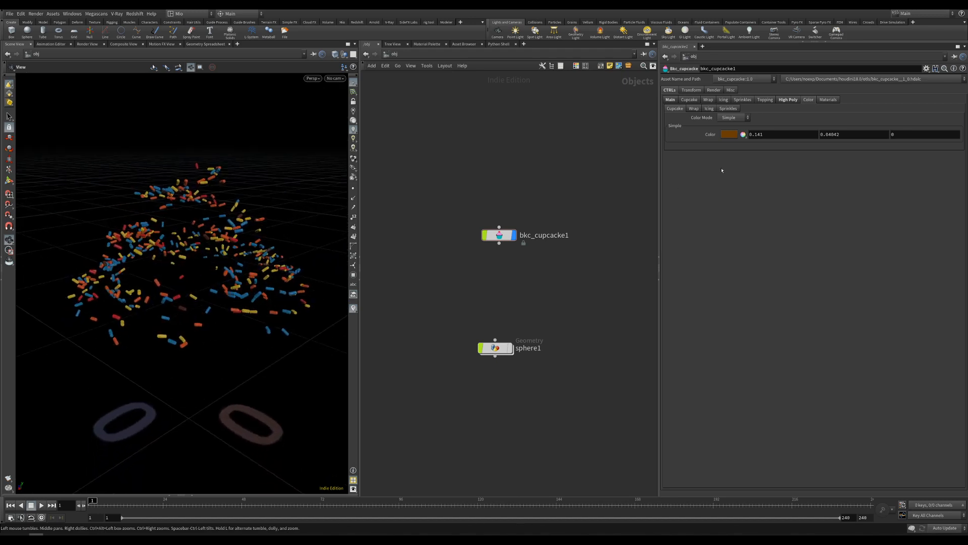
left_click(729, 119)
left_click(765, 105)
left_click(785, 100)
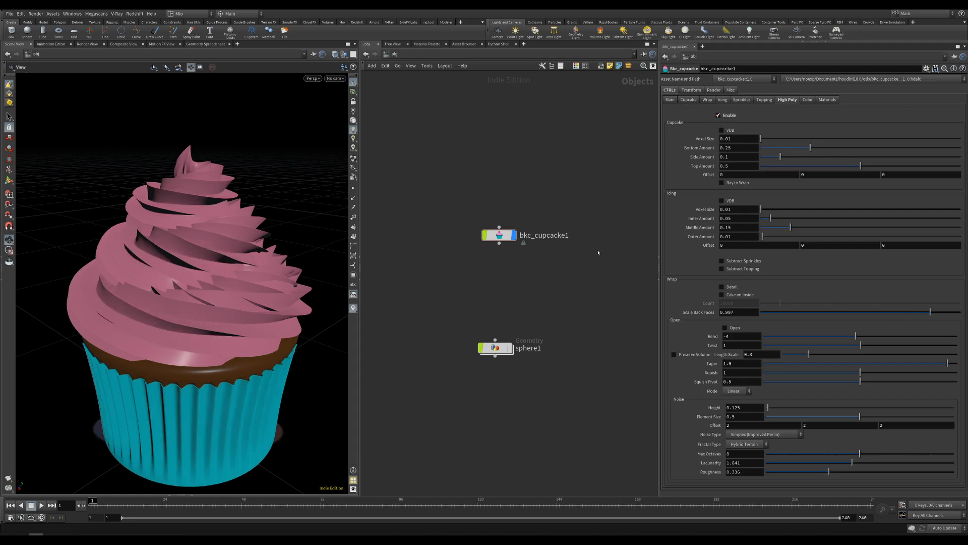
mouse_move(218, 290)
left_mouse_down()
mouse_move(222, 277)
mouse_move(210, 284)
left_mouse_up()
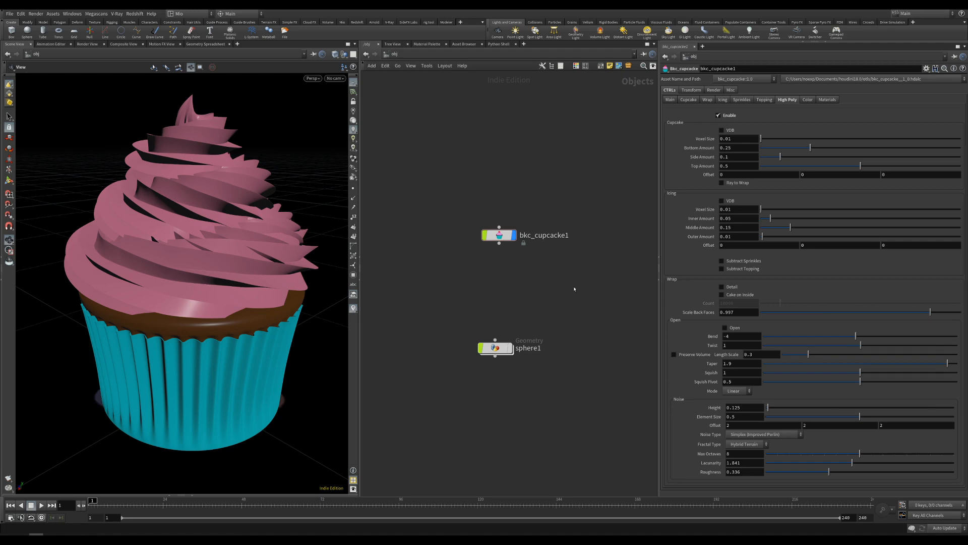
scroll(543, 284, "up", 3)
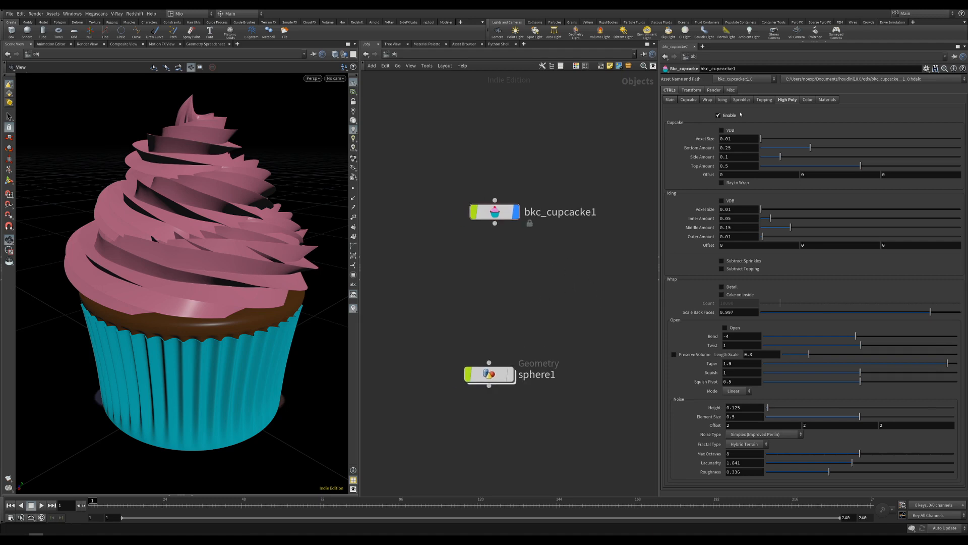
Hide the wrap and icing so only the cupcake body is displayed, and check its color settings.
left_click(670, 100)
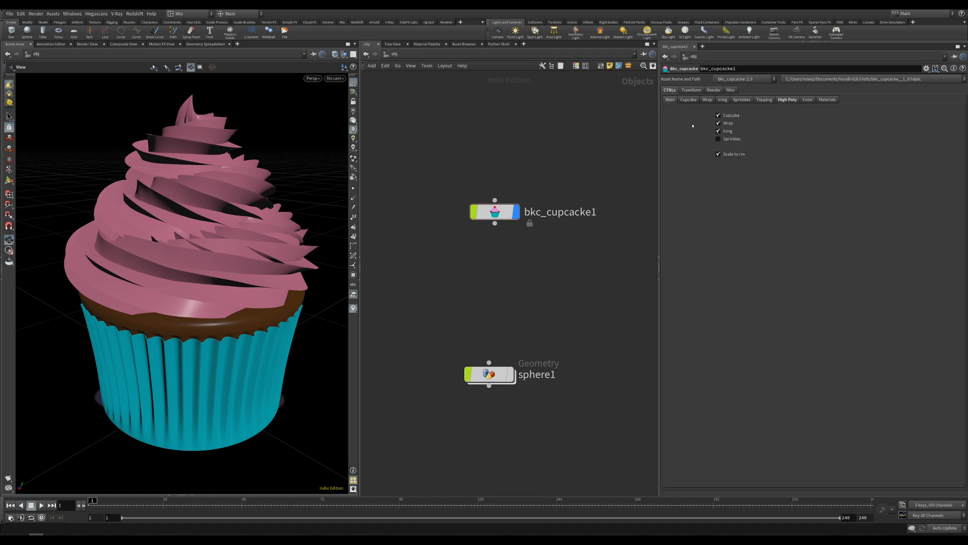
left_click(719, 123)
left_click(718, 131)
left_click(809, 100)
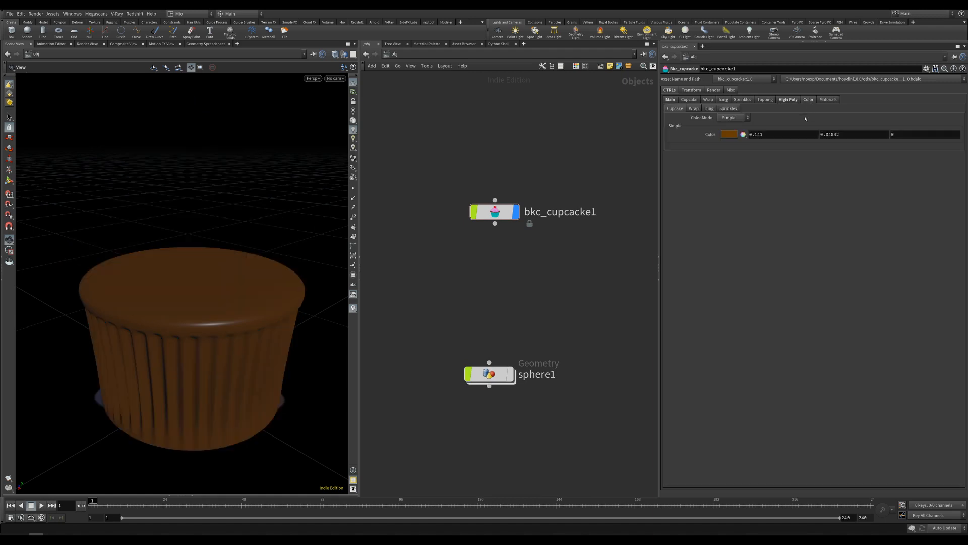
Enable VDB for the cupcake body in the High Poly settings and inspect the detailed surface up close.
left_click(789, 101)
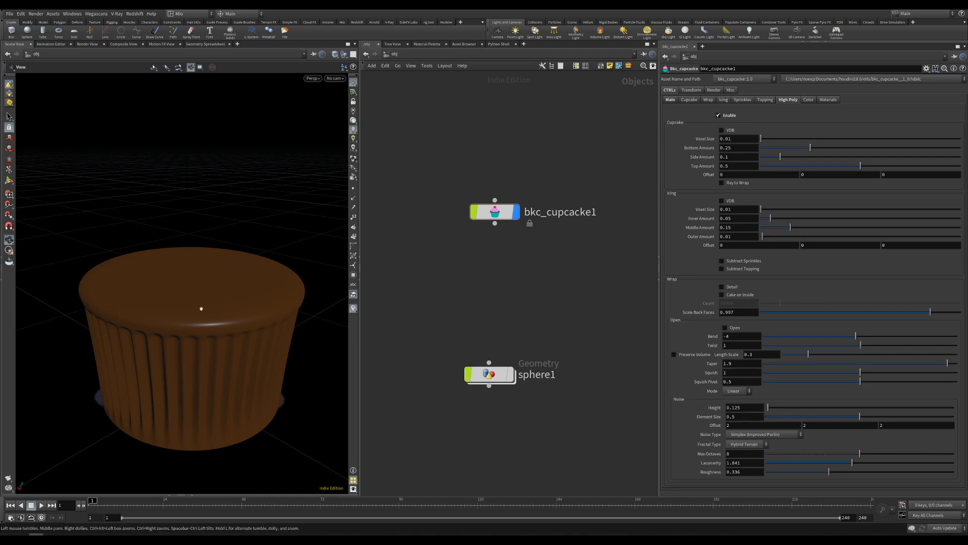
mouse_move(201, 307)
left_mouse_down()
mouse_move(225, 318)
mouse_move(211, 313)
mouse_move(205, 324)
mouse_move(206, 306)
left_mouse_up()
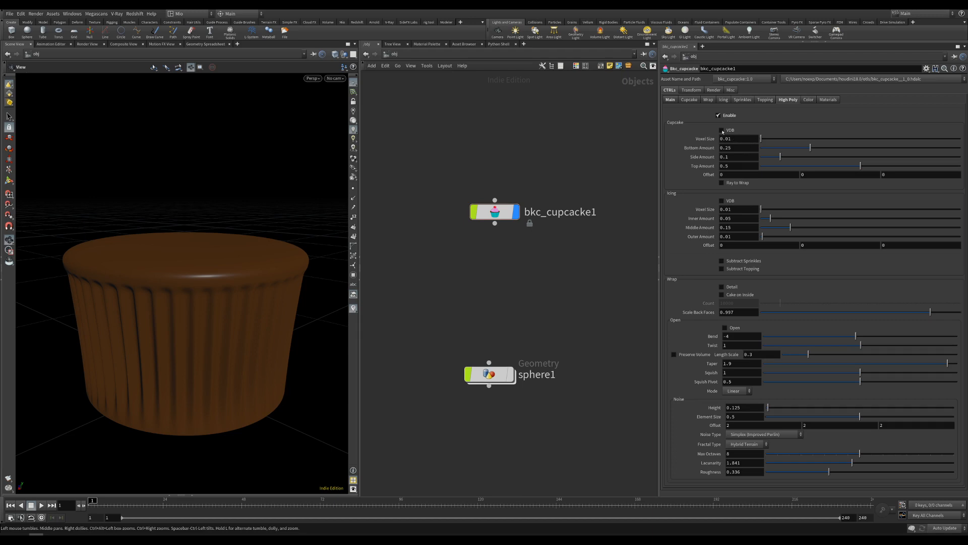
left_click(721, 130)
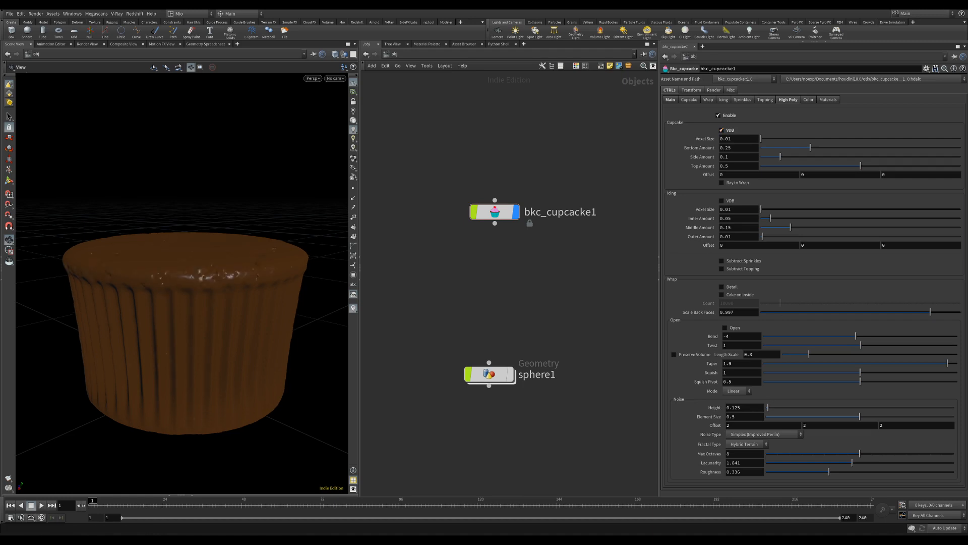
left_click_drag(200, 305, 297, 265)
scroll(225, 250, "up", 3)
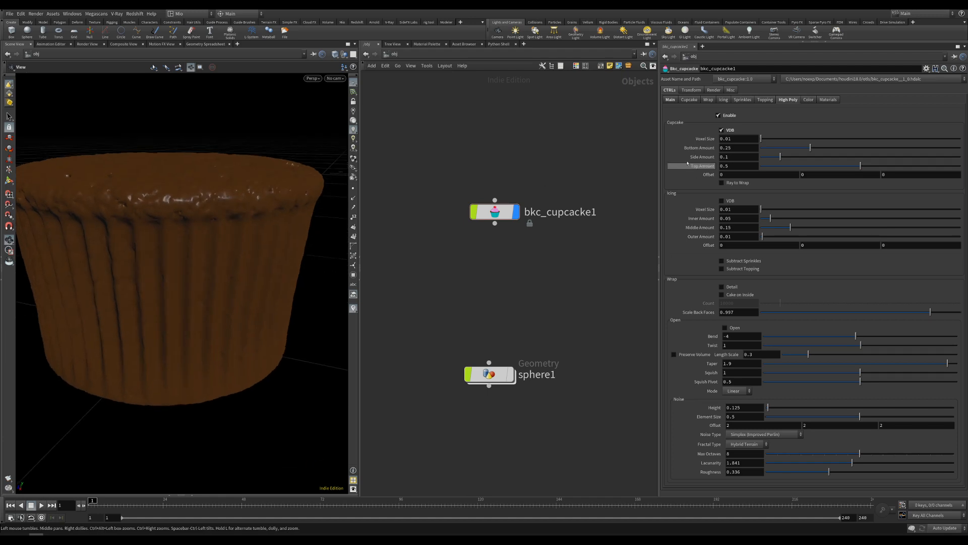
left_click_drag(219, 262, 220, 207)
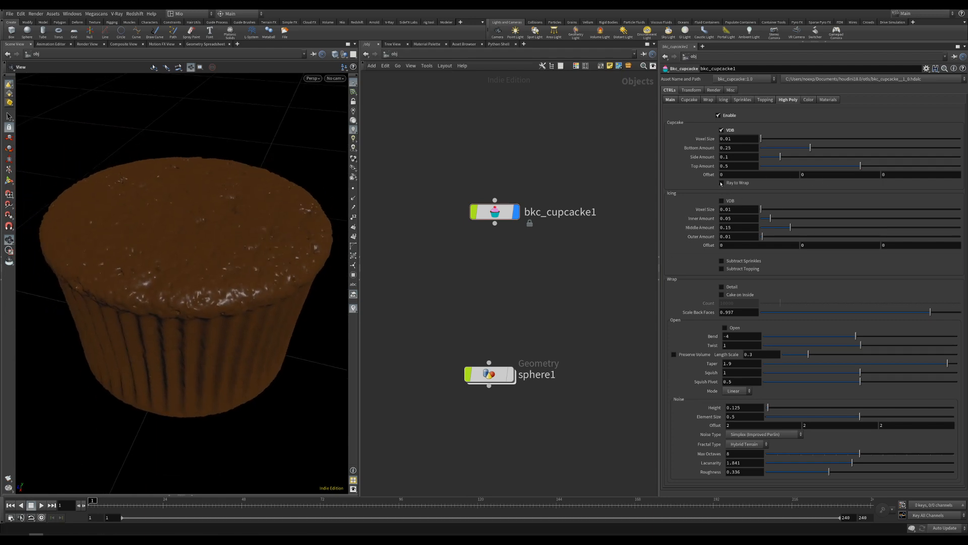
Show the wrap around the cupcake body and enable Ray to Wrap to deal with the cake poking through.
left_click(671, 100)
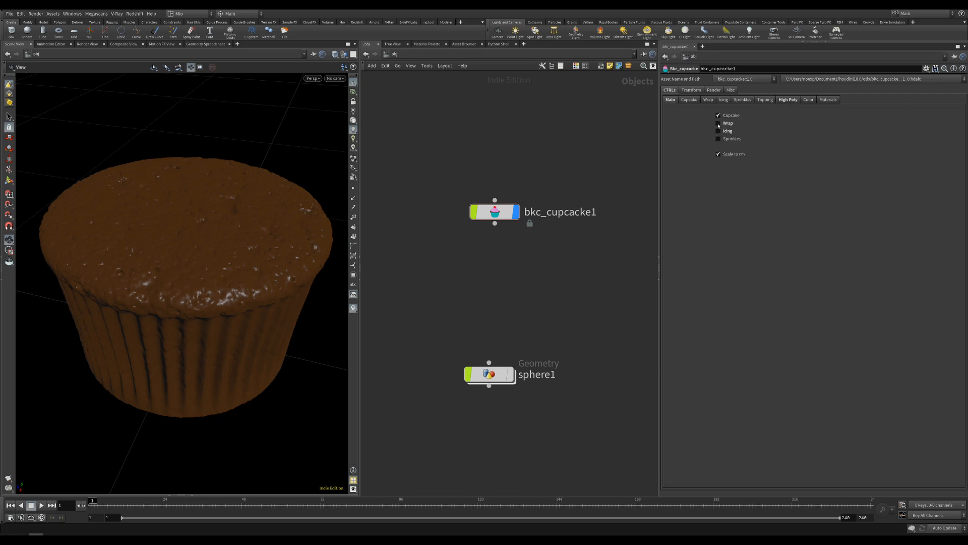
left_click_drag(197, 330, 223, 372)
scroll(222, 376, "up", 3)
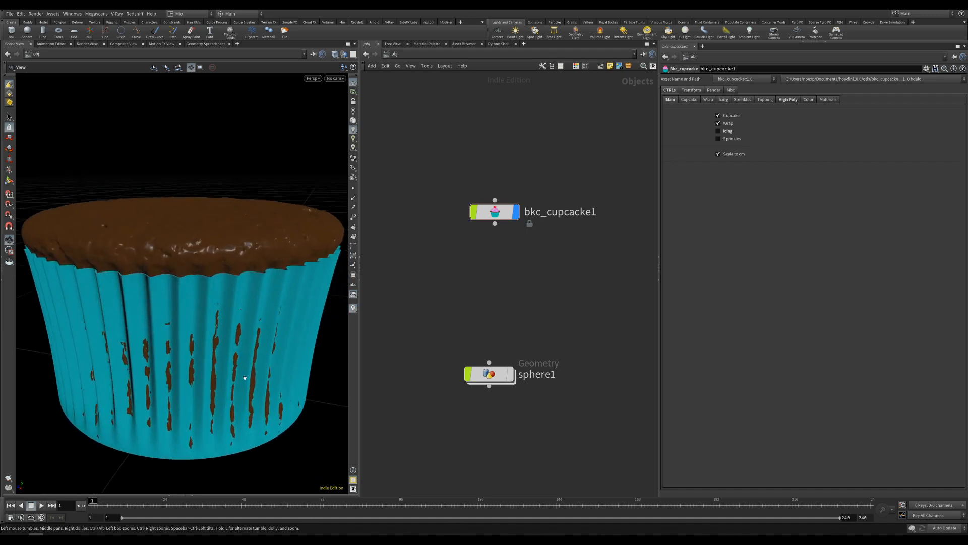
left_click(788, 100)
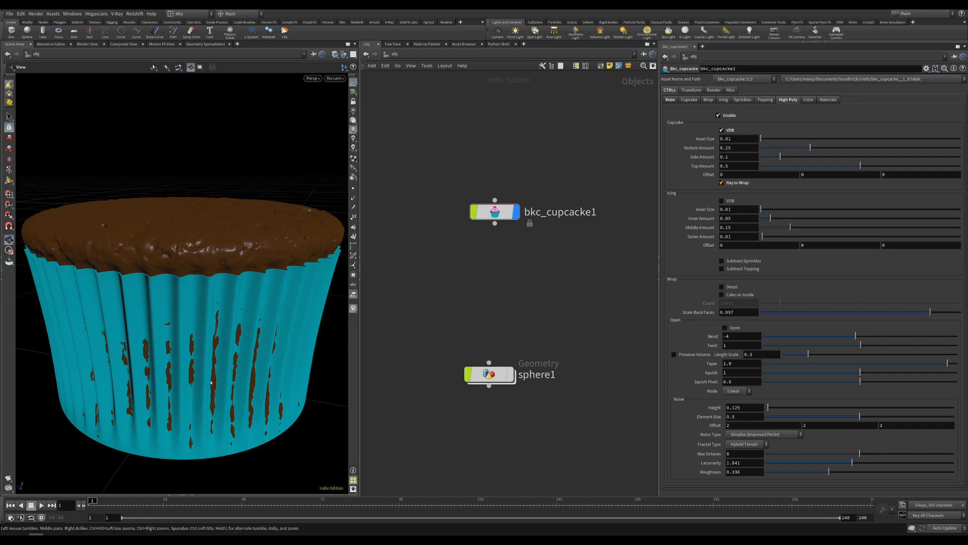
left_click_drag(196, 397, 215, 390)
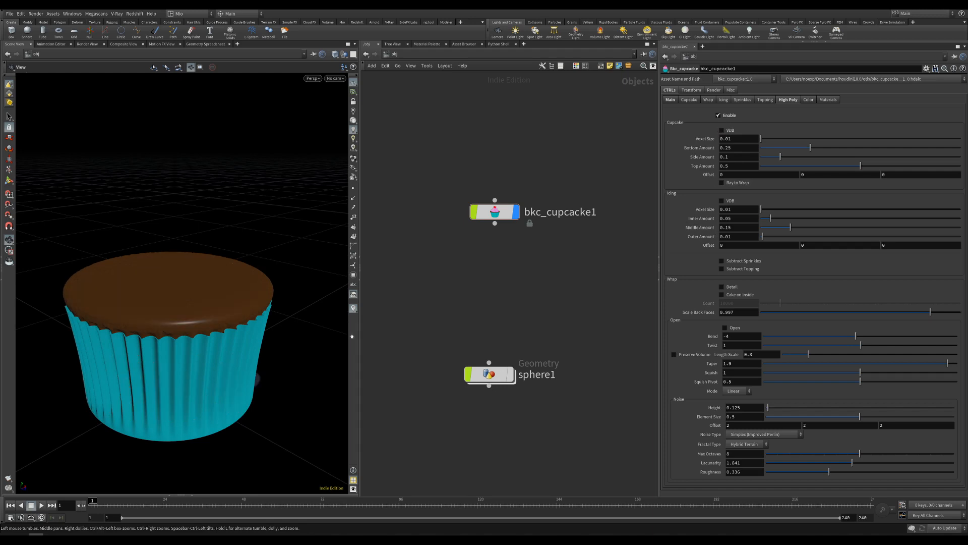
Display only the icing by hiding the wrap and cupcake body, and enable VDB for the icing.
left_click(671, 99)
left_click(719, 123)
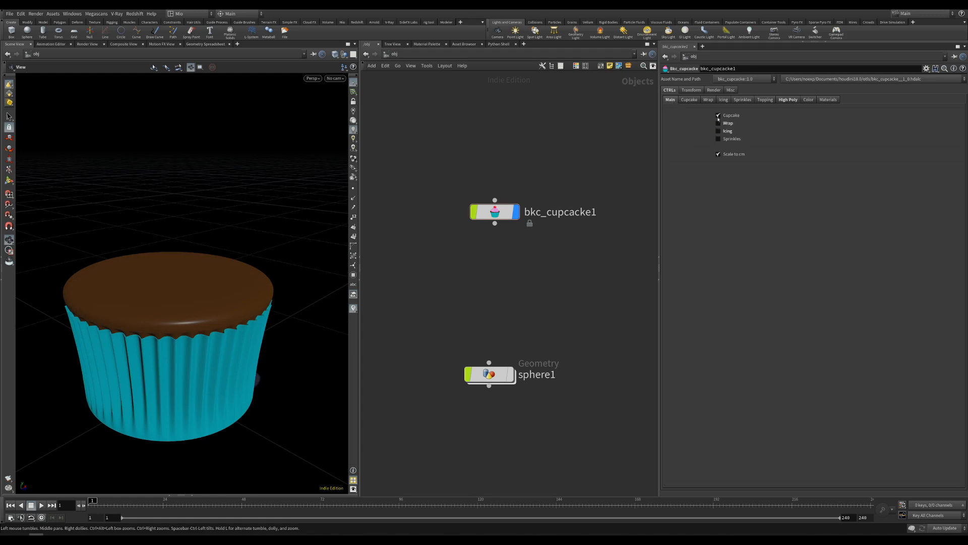
left_click(718, 115)
left_click(718, 131)
left_click(787, 100)
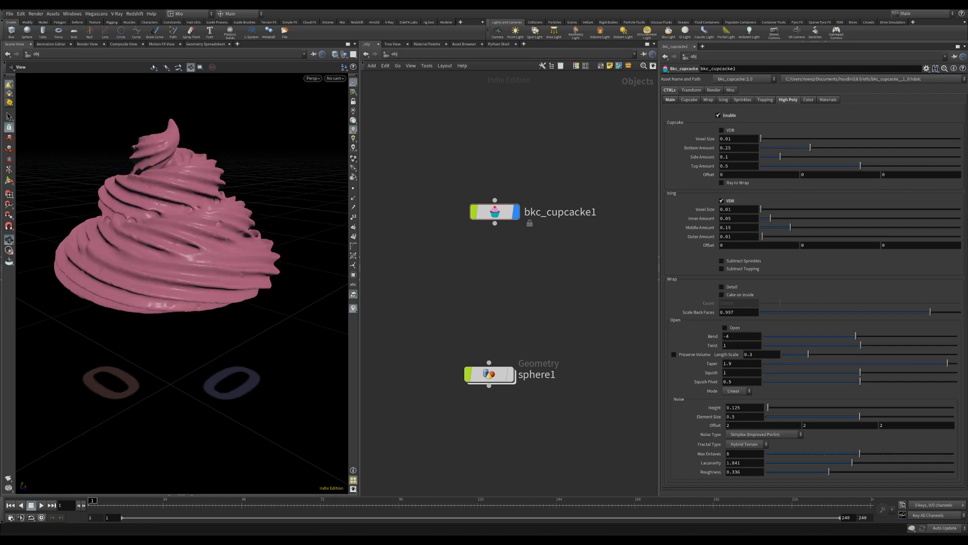
Examine the icing's VDB surface detail up close and review its cross-section, color and High Poly settings.
scroll(208, 271, "up", 8)
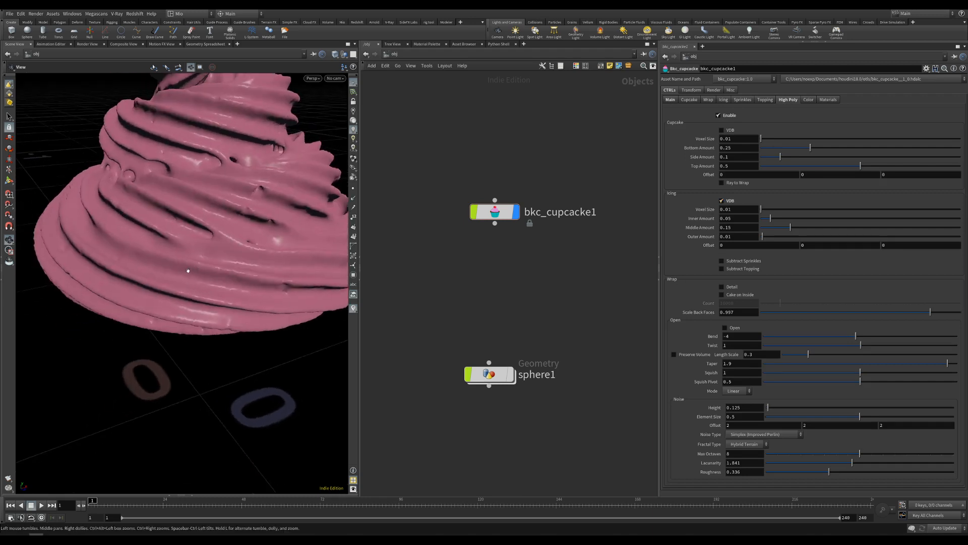
left_click_drag(208, 272, 272, 290)
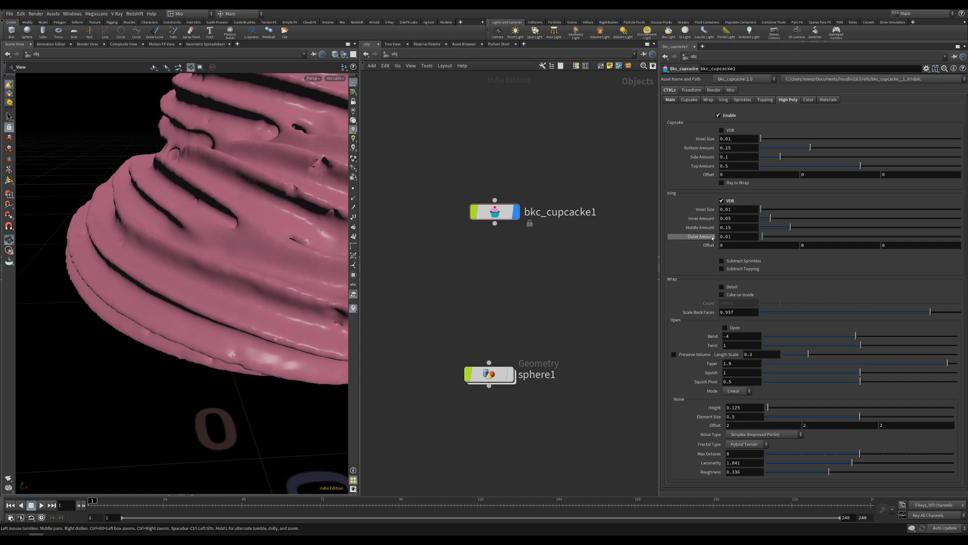
left_click_drag(177, 271, 214, 303)
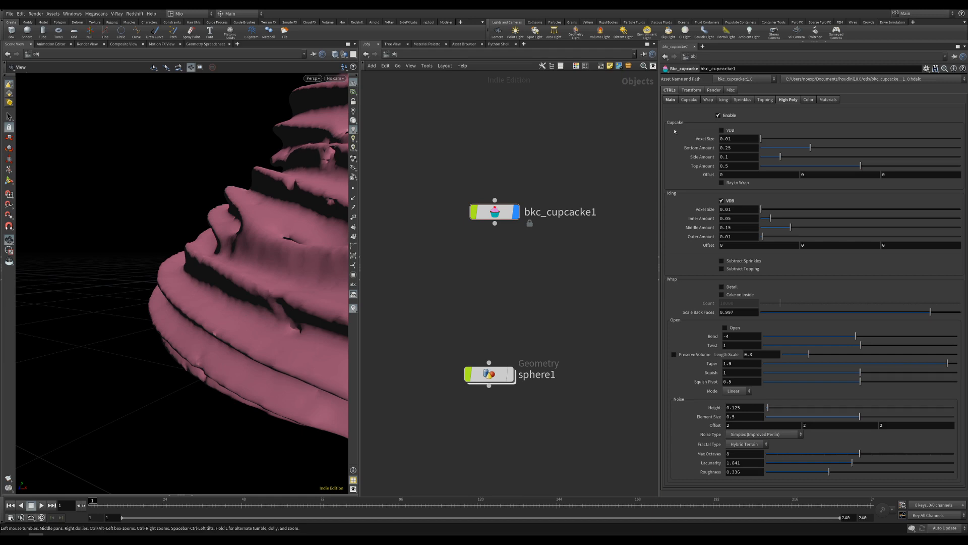
left_click(743, 101)
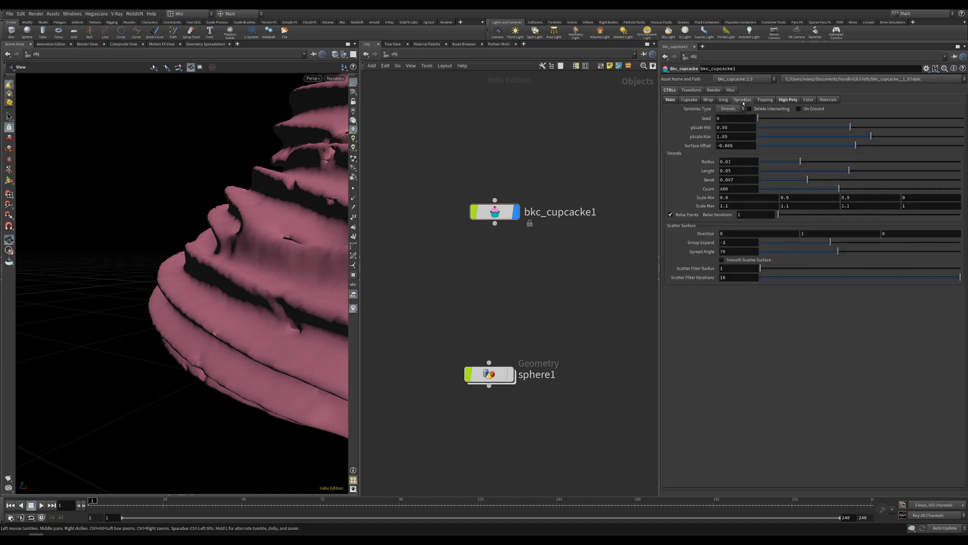
left_click(690, 100)
left_click(723, 108)
left_click(711, 109)
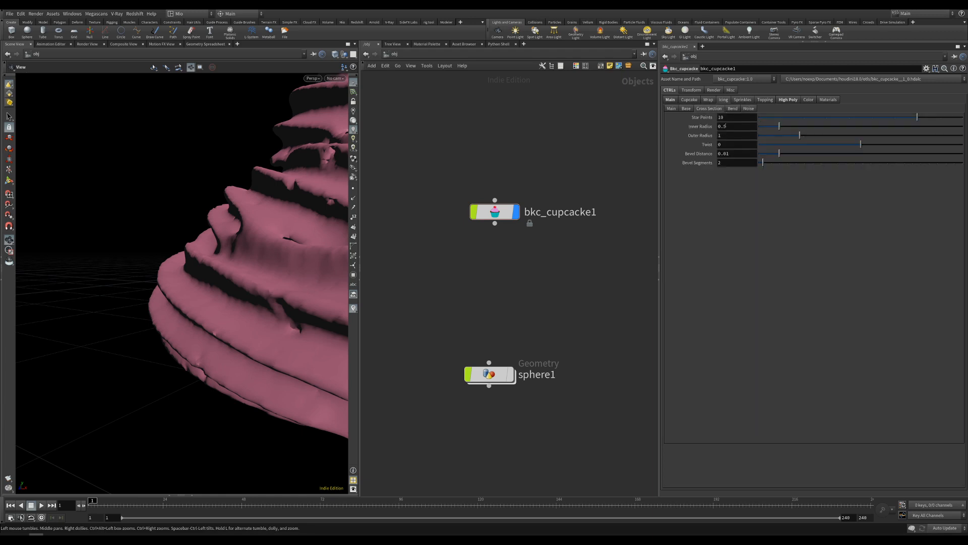
left_click(809, 100)
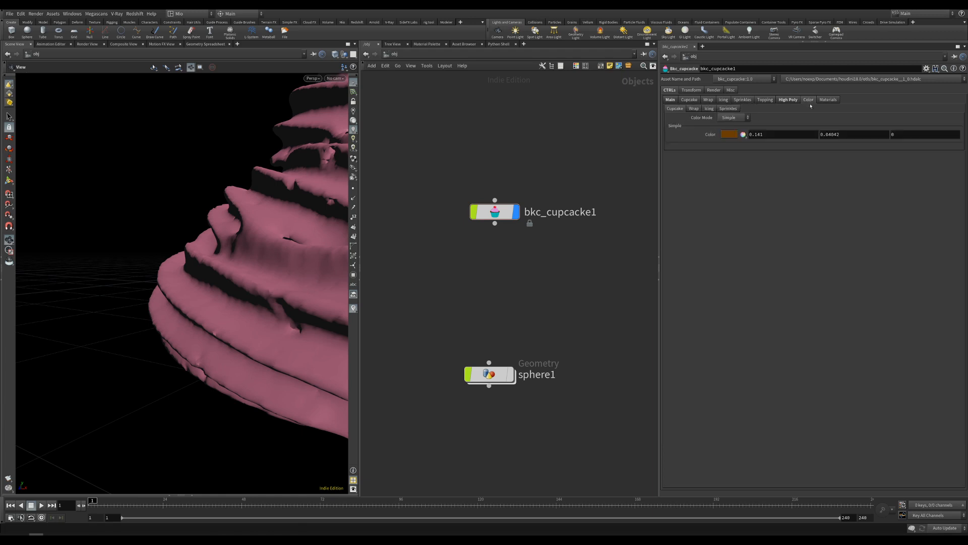
left_click(789, 100)
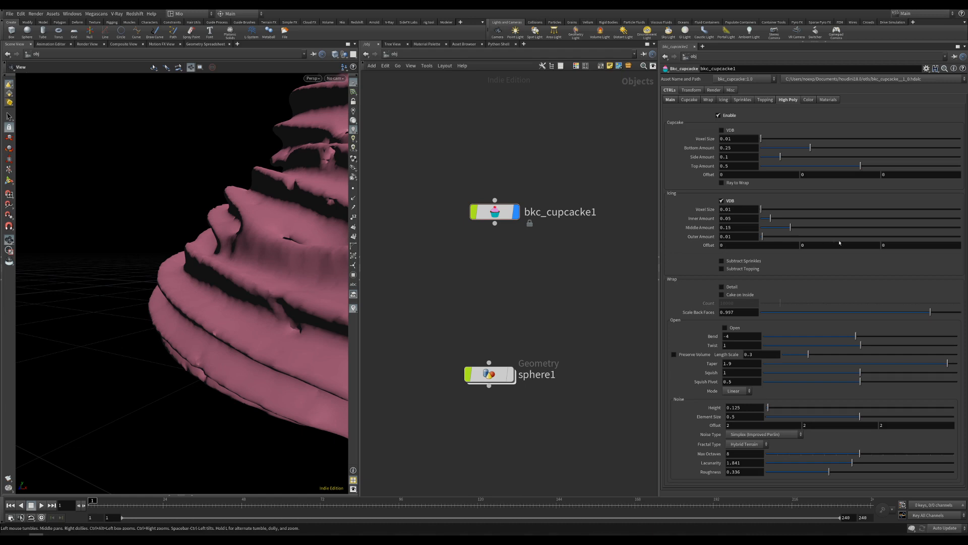
left_click_drag(217, 282, 228, 315)
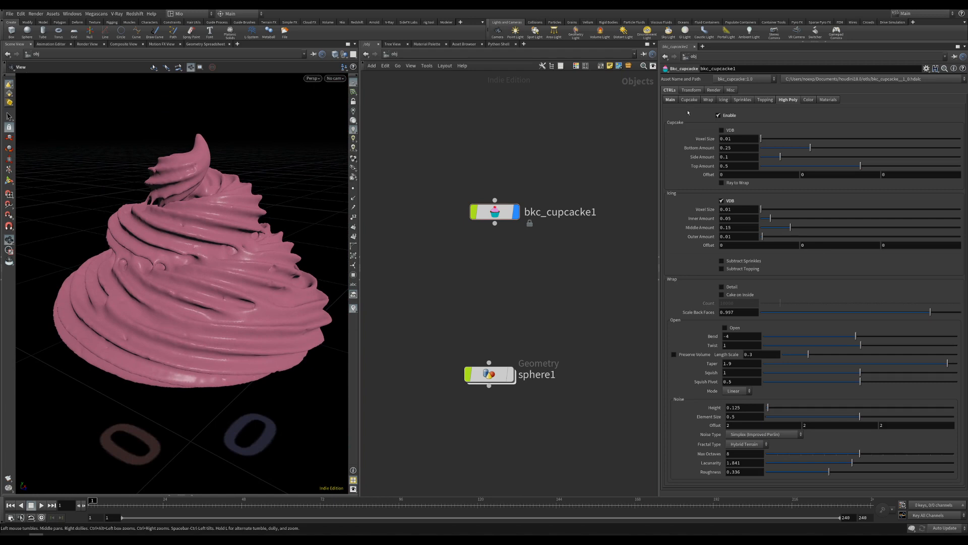
Display the sprinkles on the icing and set the Sprinkles Type to M&Ms.
left_click(670, 100)
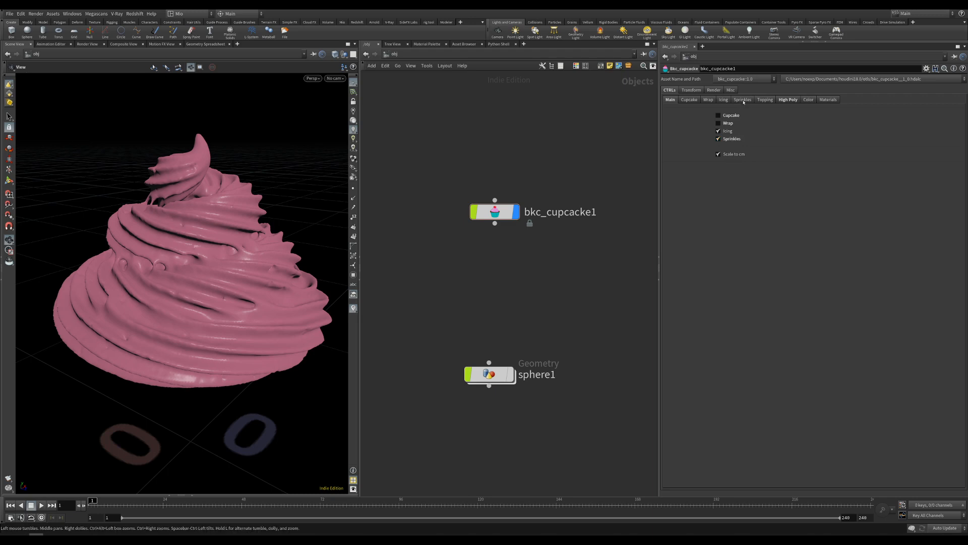
left_click(742, 100)
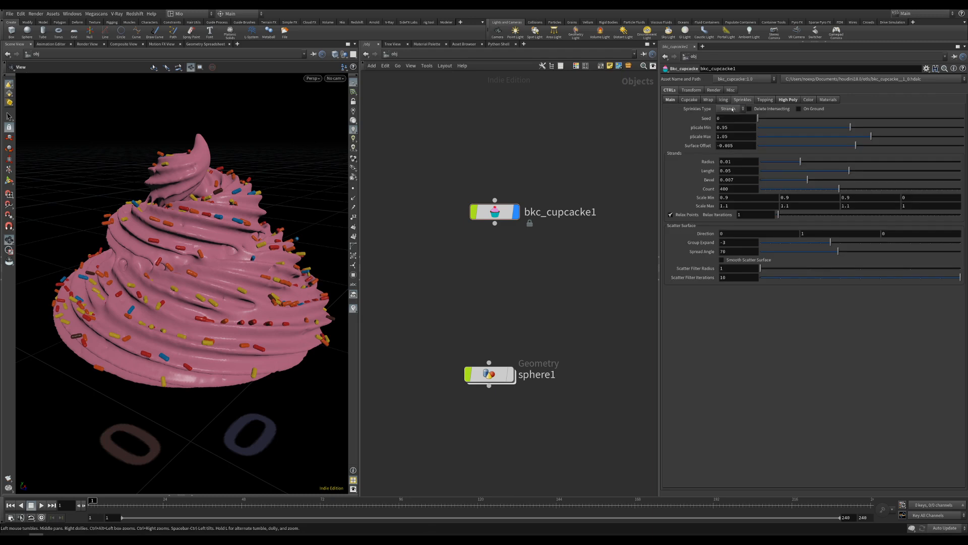
left_click(729, 108)
left_click(729, 132)
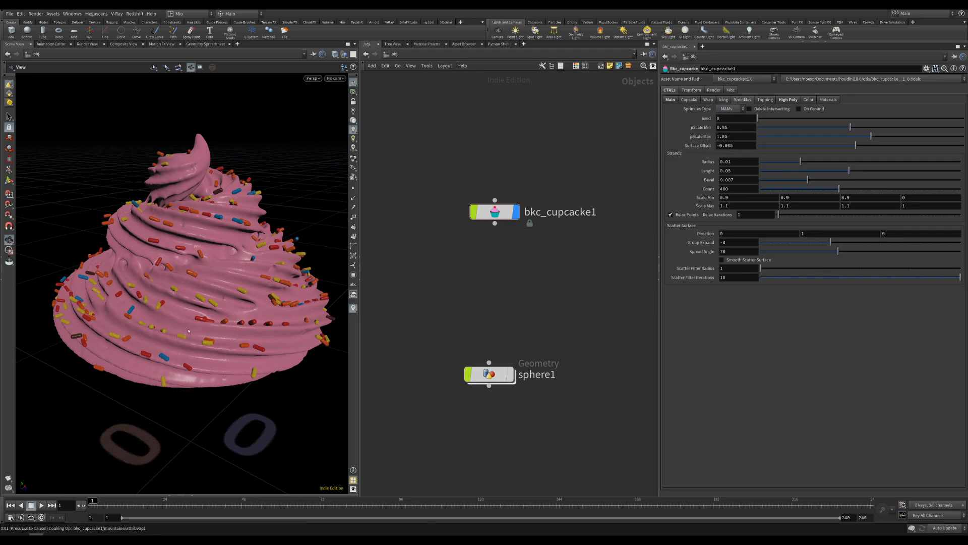
left_click_drag(289, 298, 244, 286)
scroll(312, 265, "up", 3)
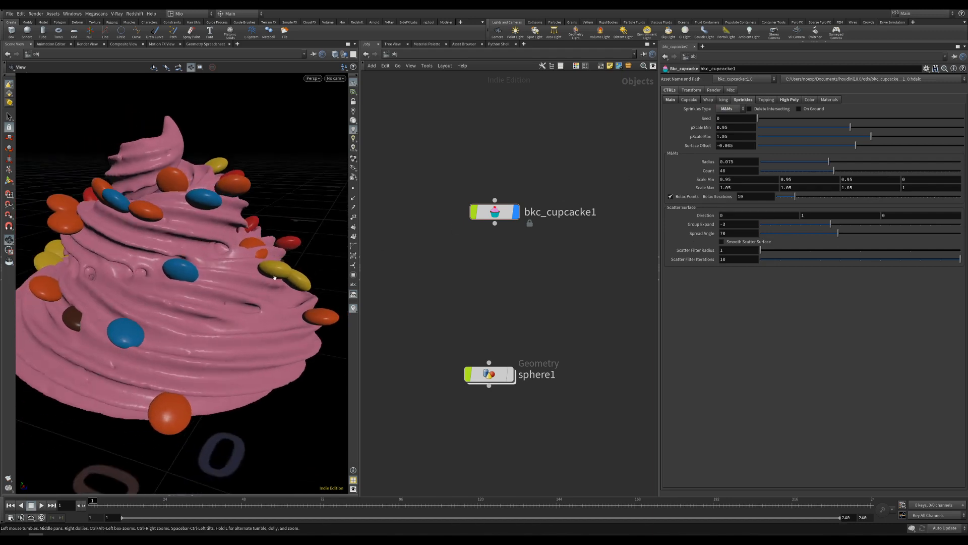
Set the Surface Offset of the M&Ms sprinkles to -0.02 so they sit deeper in the icing.
left_click(789, 100)
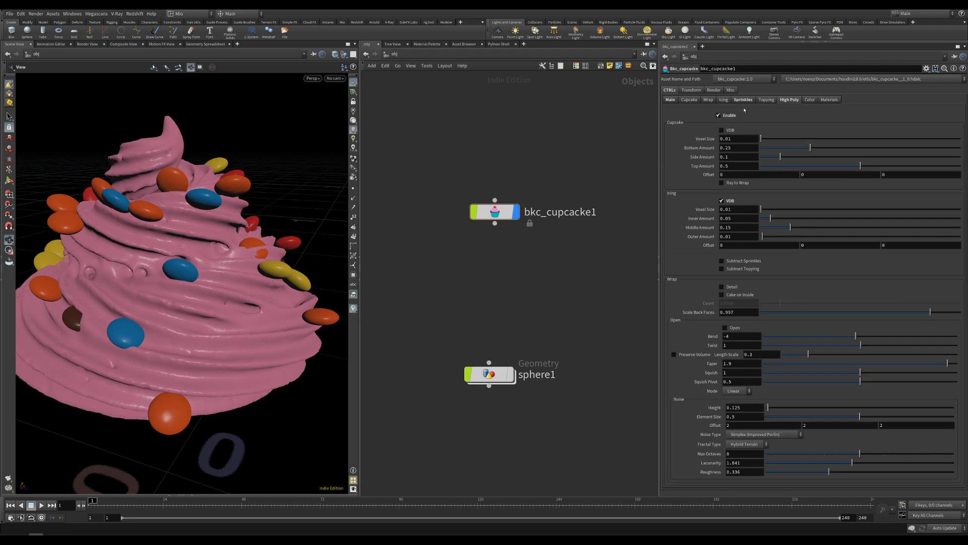
left_click(744, 100)
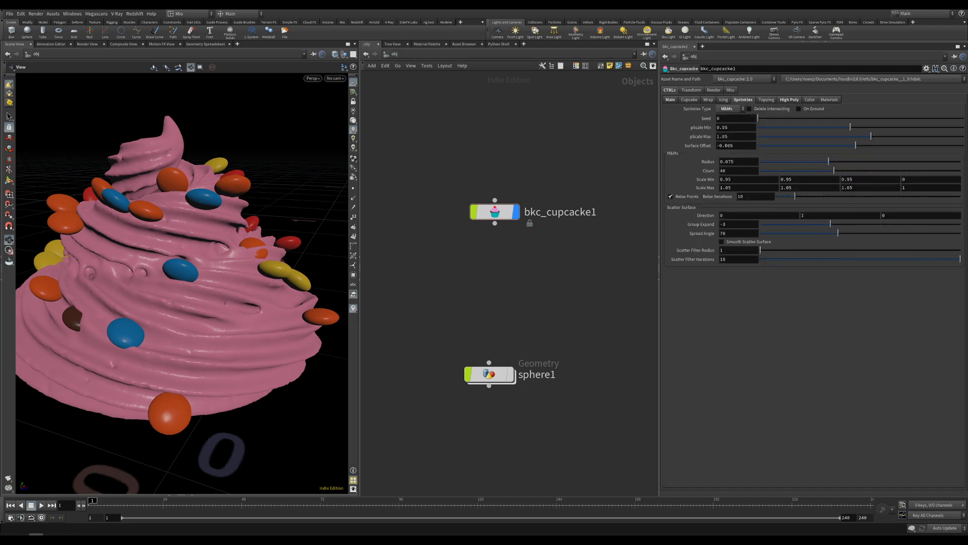
left_click_drag(728, 145, 740, 157)
type("2")
key("Return")
left_click_drag(200, 297, 178, 296)
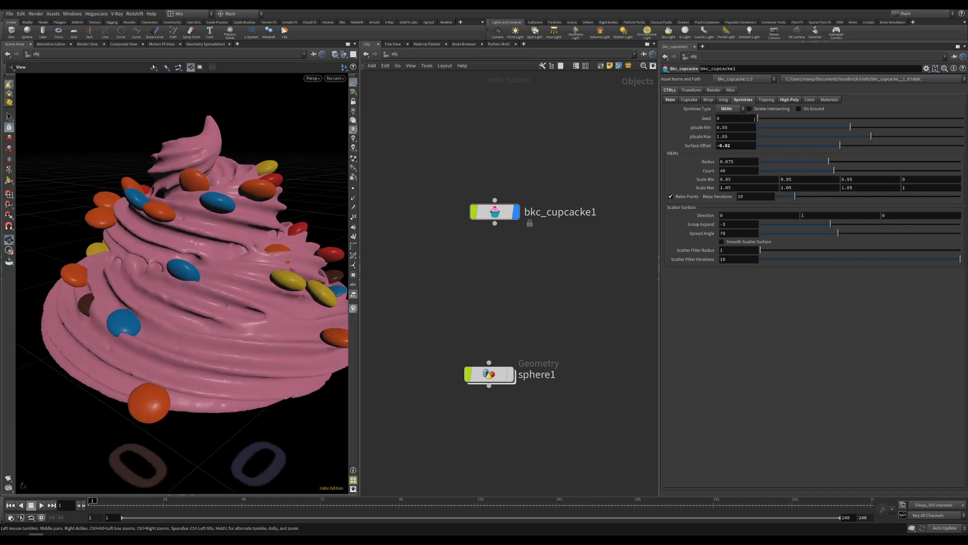
Try Subtract Sprinkles for the icing in the High Poly settings, inspect the candy edges, and turn it off again.
left_click(789, 100)
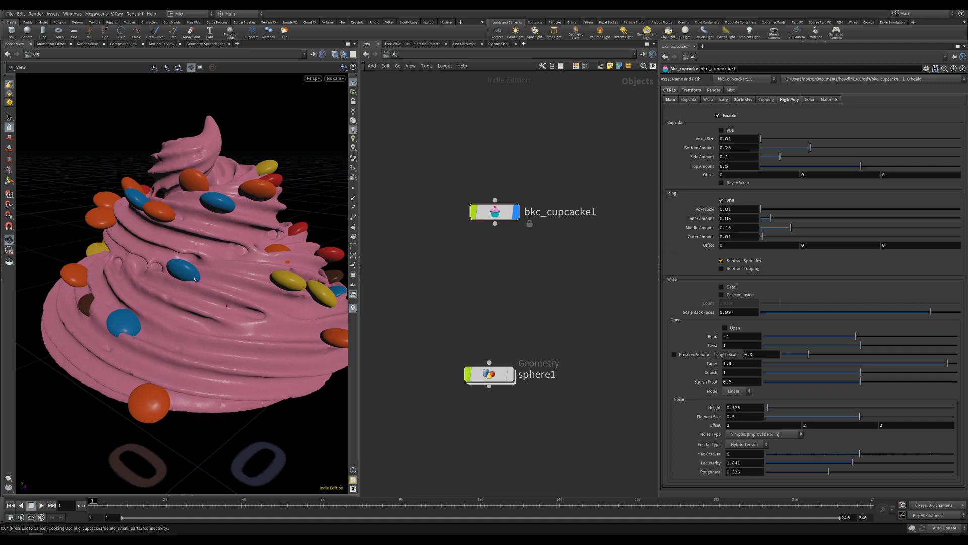
scroll(201, 267, "up", 5)
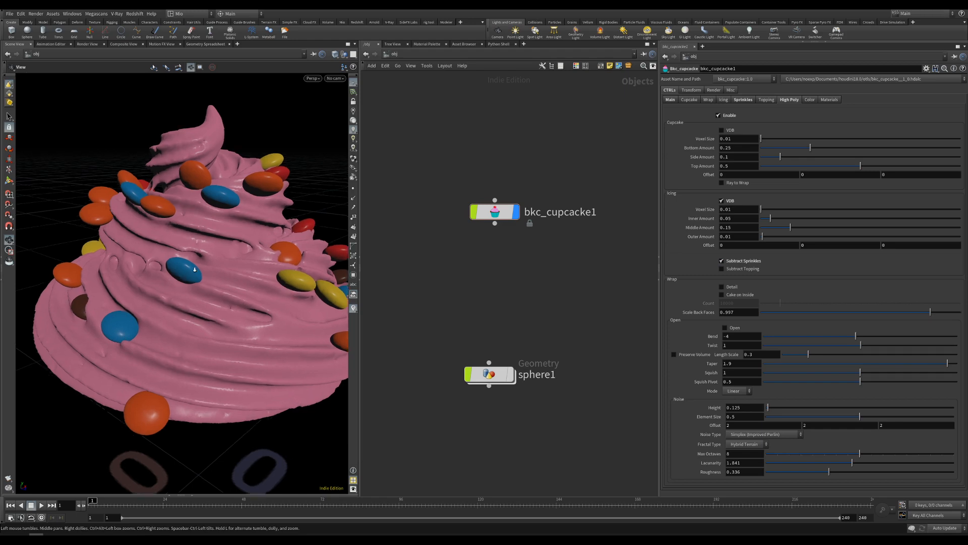
left_click_drag(215, 260, 169, 289)
scroll(197, 244, "down", 5)
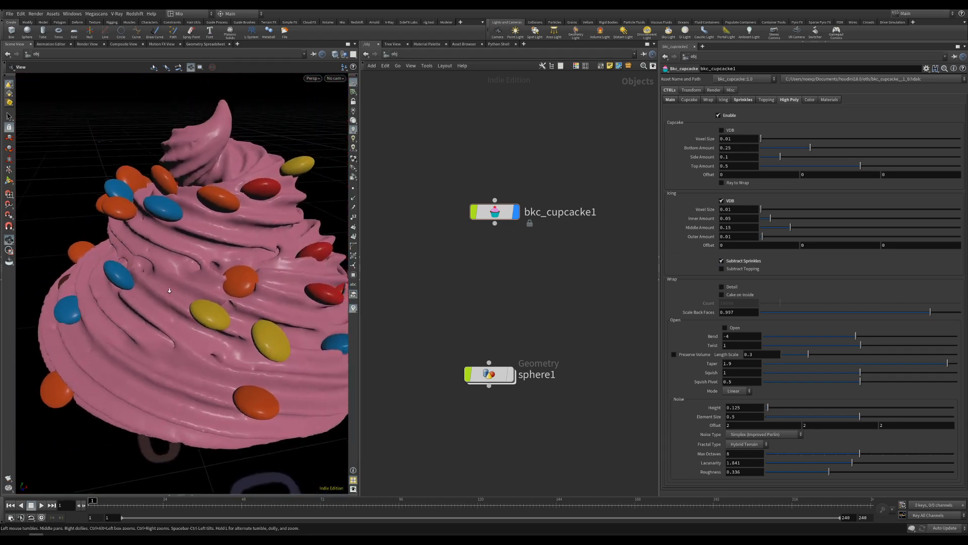
scroll(169, 289, "down", 2)
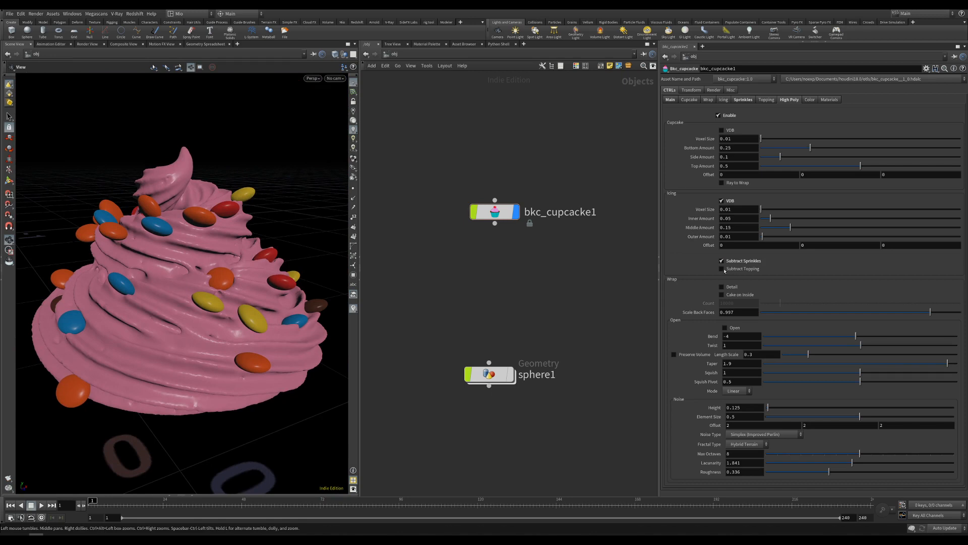
left_click(721, 261)
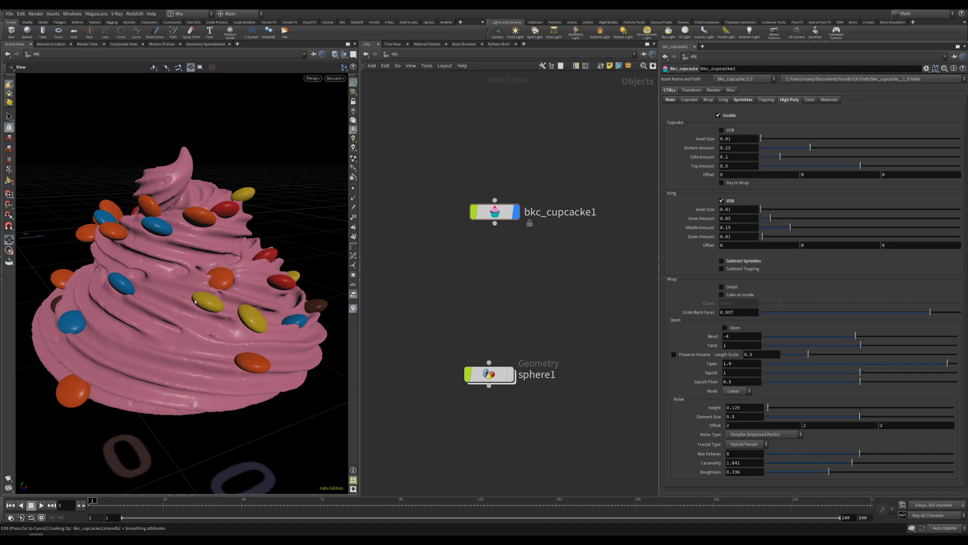
Display sphere1 in the scene and hide the sprinkles of the cupcake asset.
left_click(512, 378)
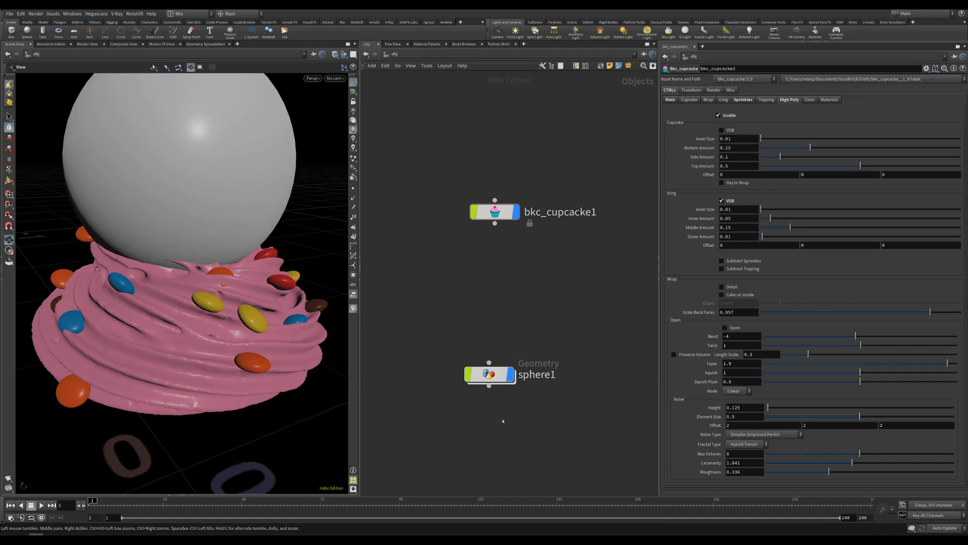
left_click(670, 100)
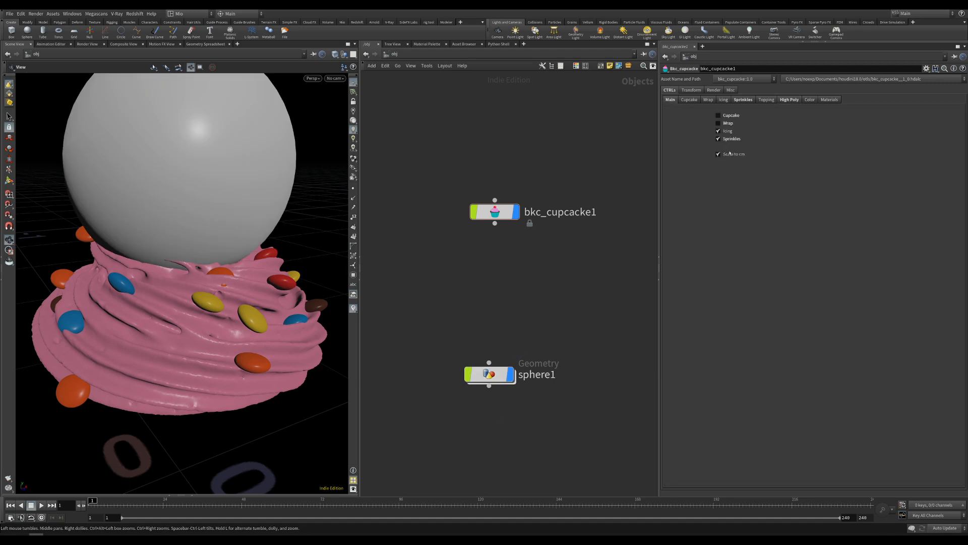
left_click(719, 139)
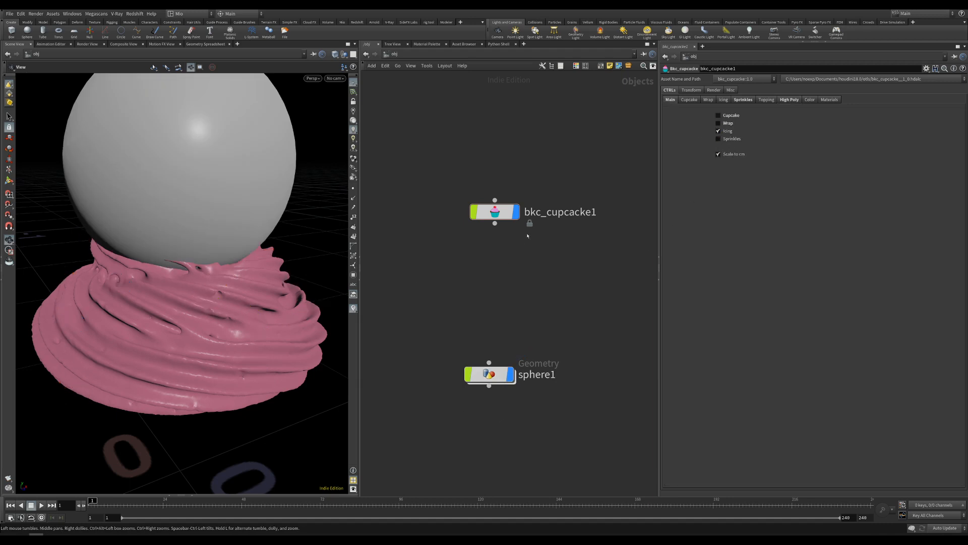
Assign sphere1 as the Custom Topping Obj of the cupcake asset.
left_click(766, 101)
mouse_move(461, 347)
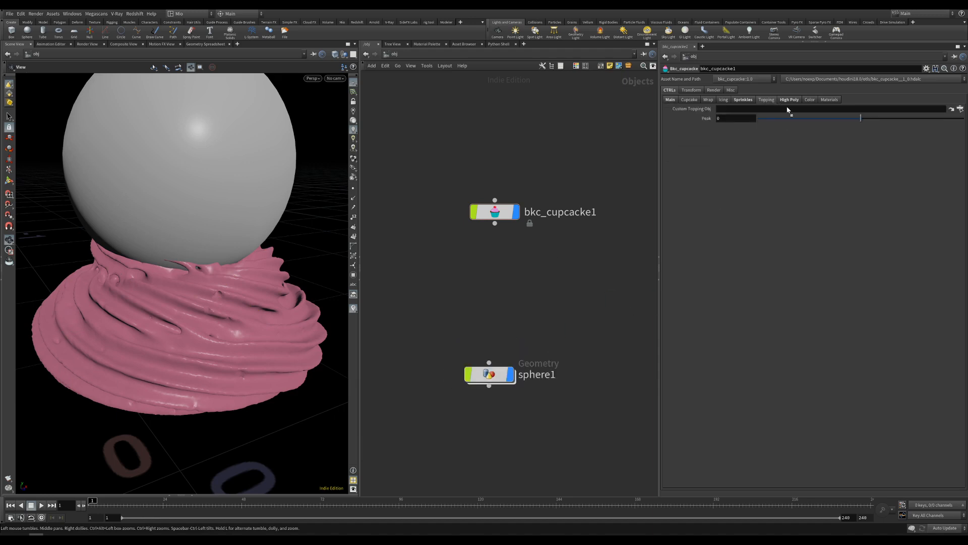
left_click_drag(754, 108, 753, 109)
Hide sphere1 and enable Subtract Topping for the icing in the High Poly settings.
left_click(790, 100)
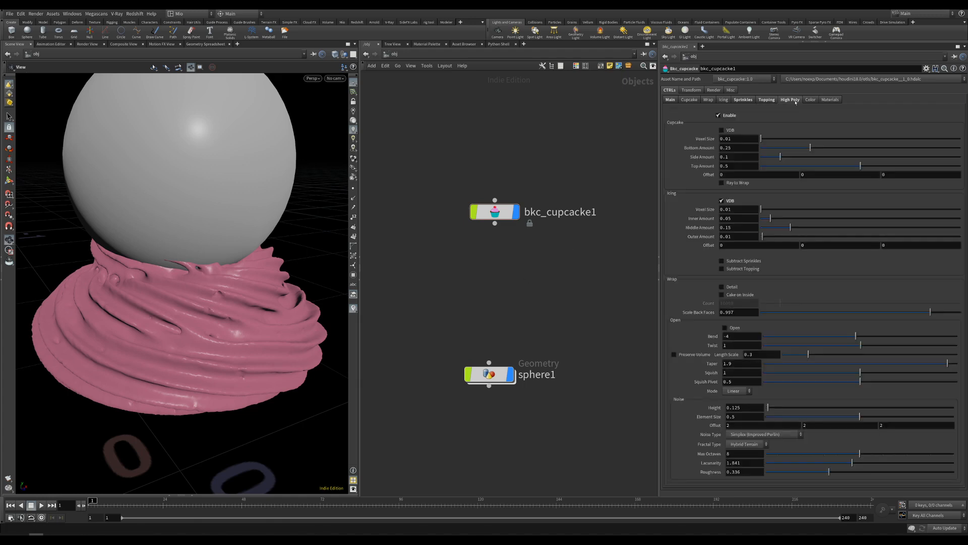
left_click(510, 373)
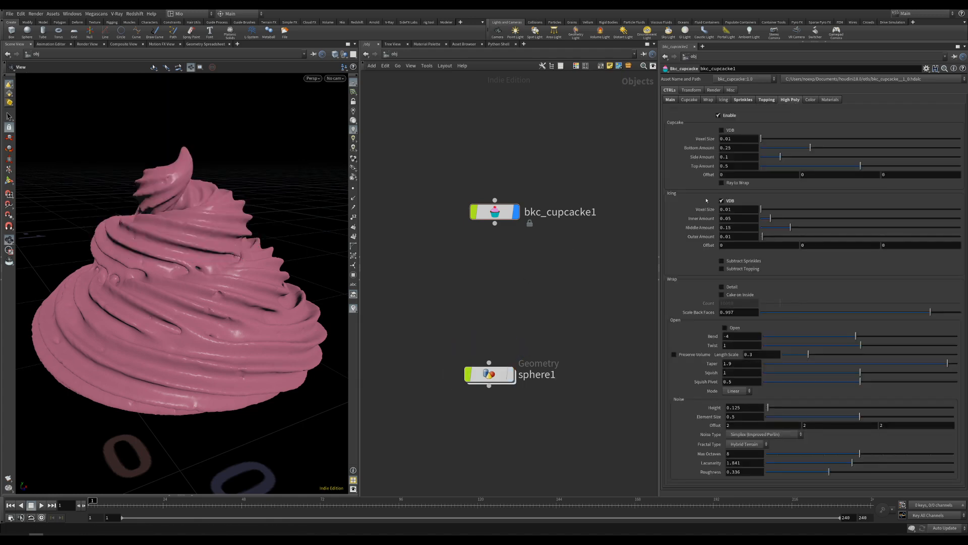
left_click(721, 269)
left_click_drag(329, 289, 223, 297)
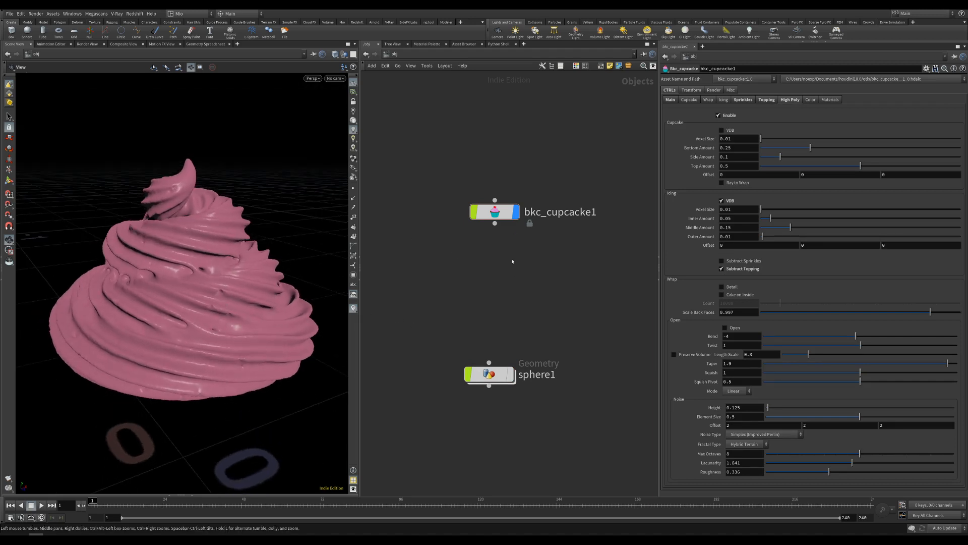
Enable Subtract Sprinkles for the icing alongside the topping subtraction and inspect the hollowed shape.
mouse_move(498, 221)
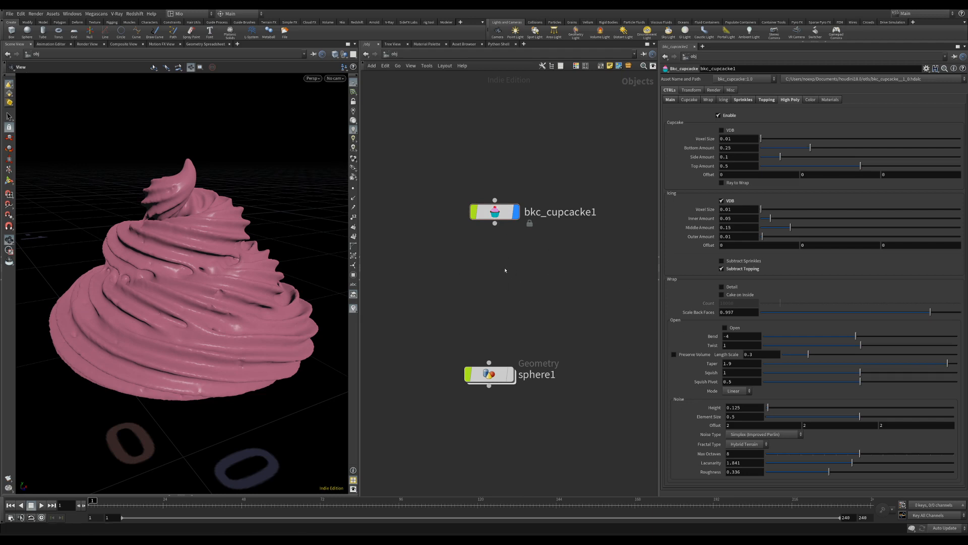
left_click(722, 261)
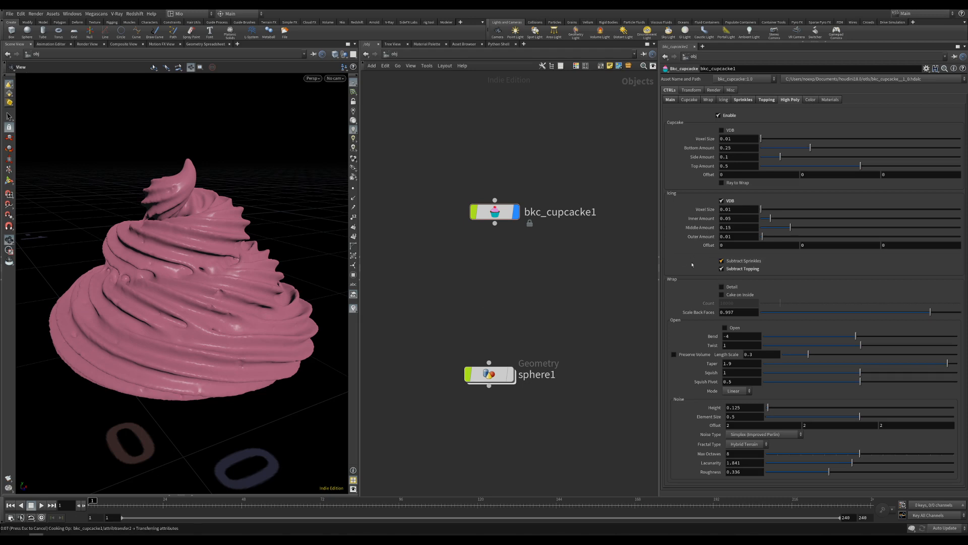
left_click_drag(218, 311, 264, 319)
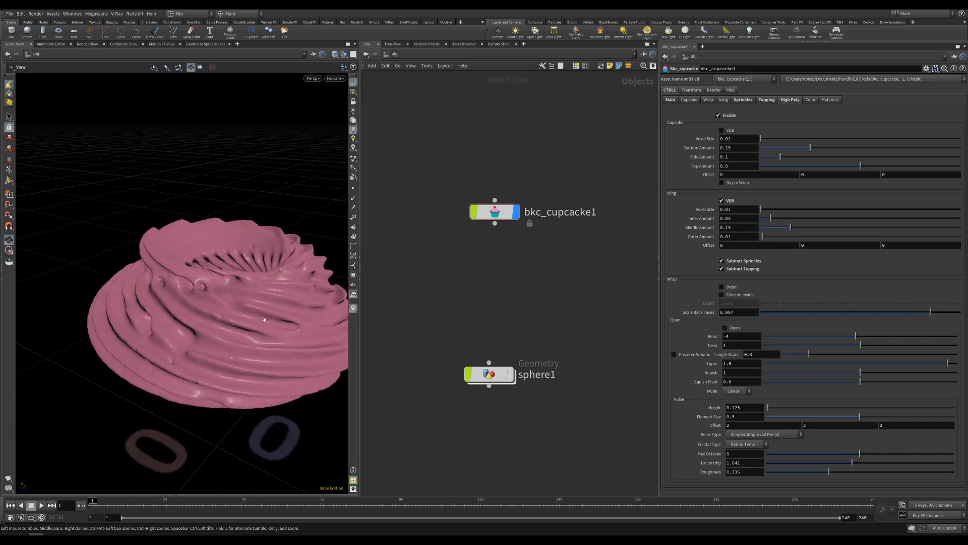
left_click_drag(207, 313, 201, 345)
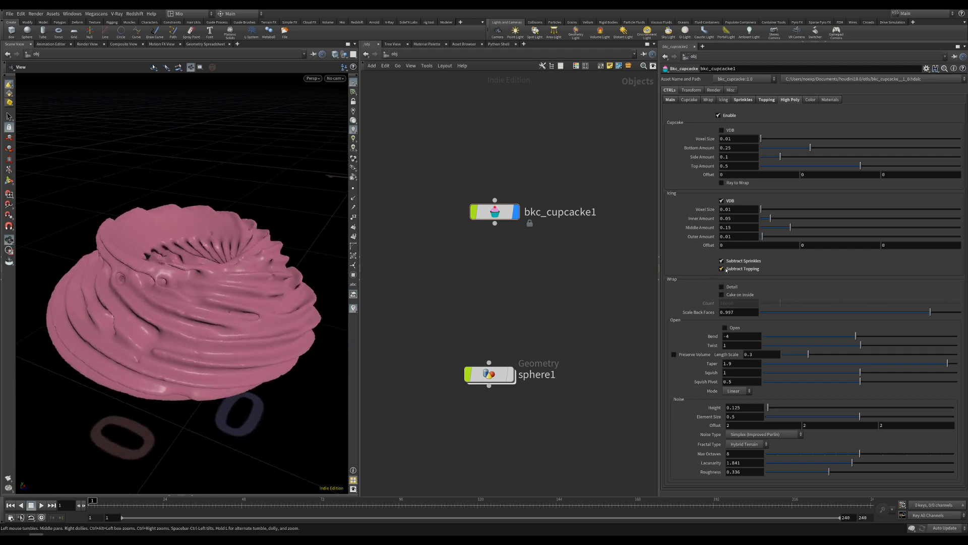
Set the topping's Peak to -0.0324 and disable Subtract Topping for the icing.
left_click(767, 99)
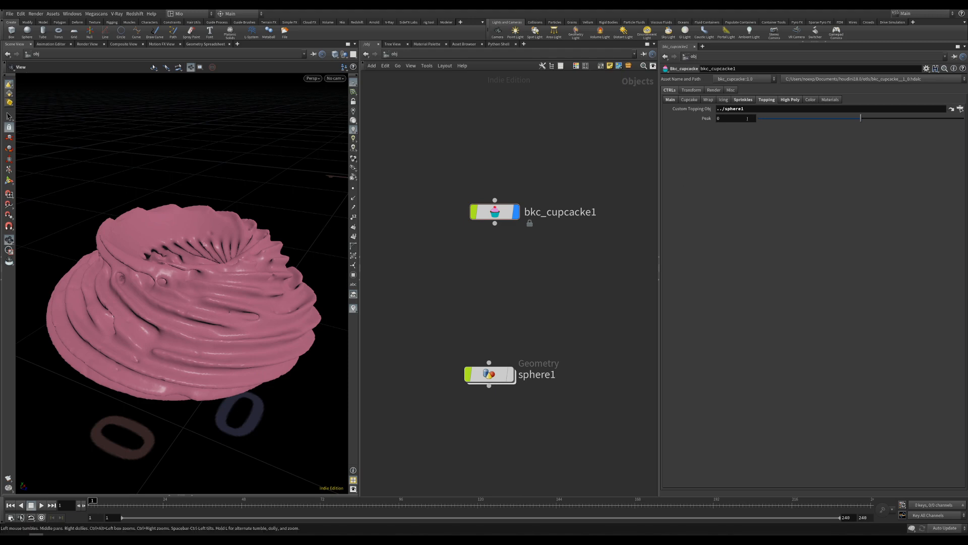
left_click(827, 119)
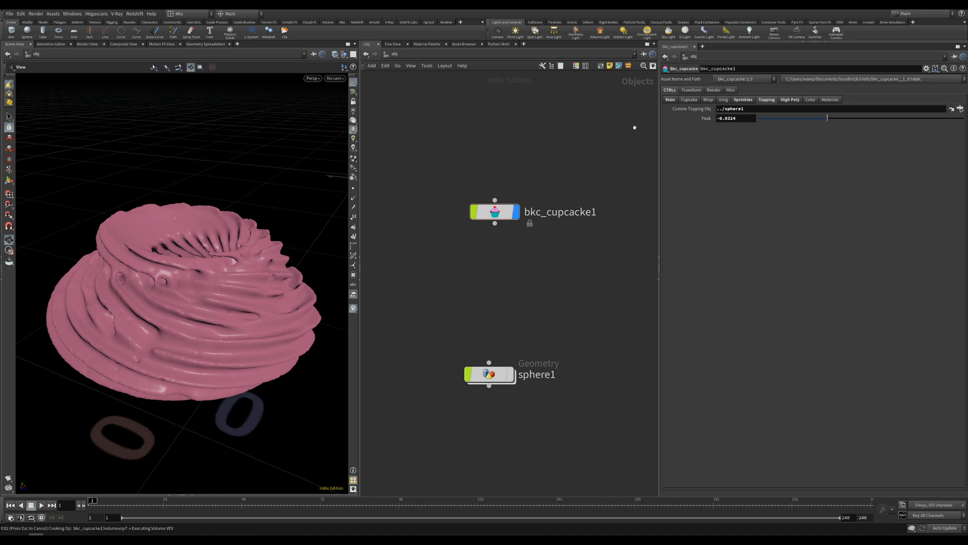
left_click(790, 100)
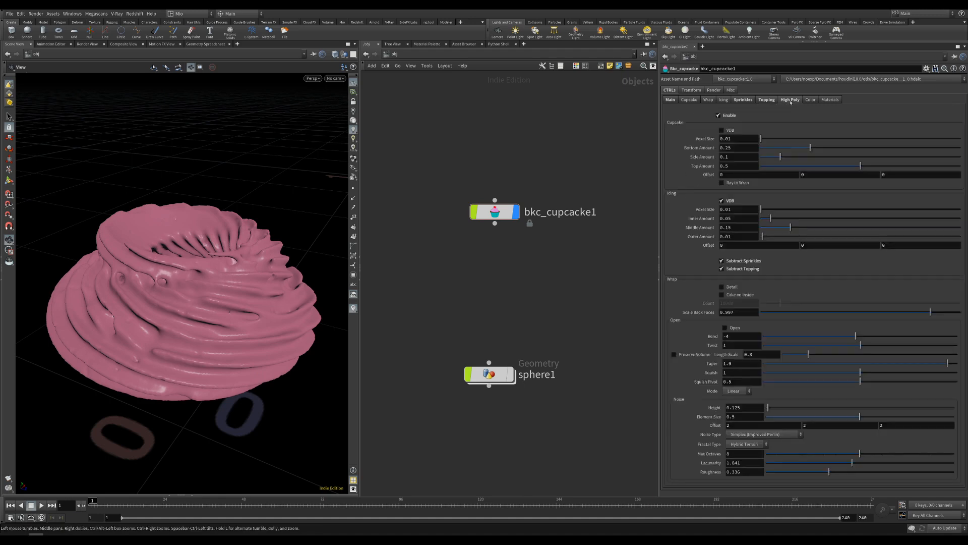
left_click(722, 269)
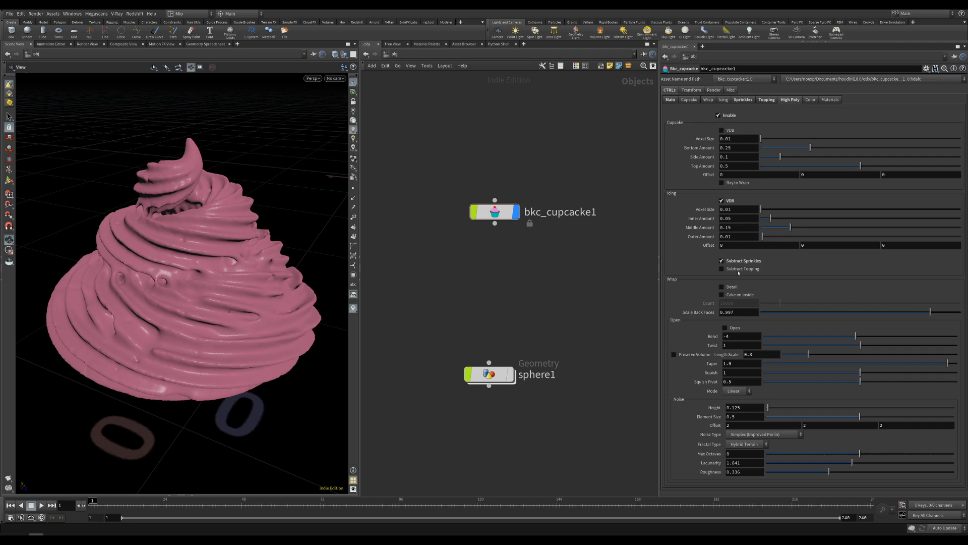
Disable Subtract Sprinkles for the icing, and reset all of the cupcake asset's control parameters to their defaults.
left_click(721, 261)
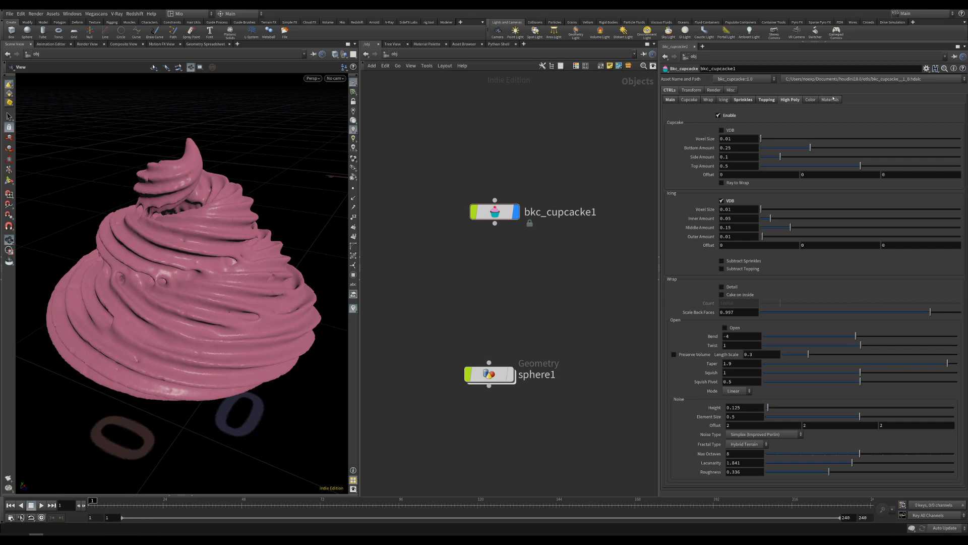
left_click(832, 100)
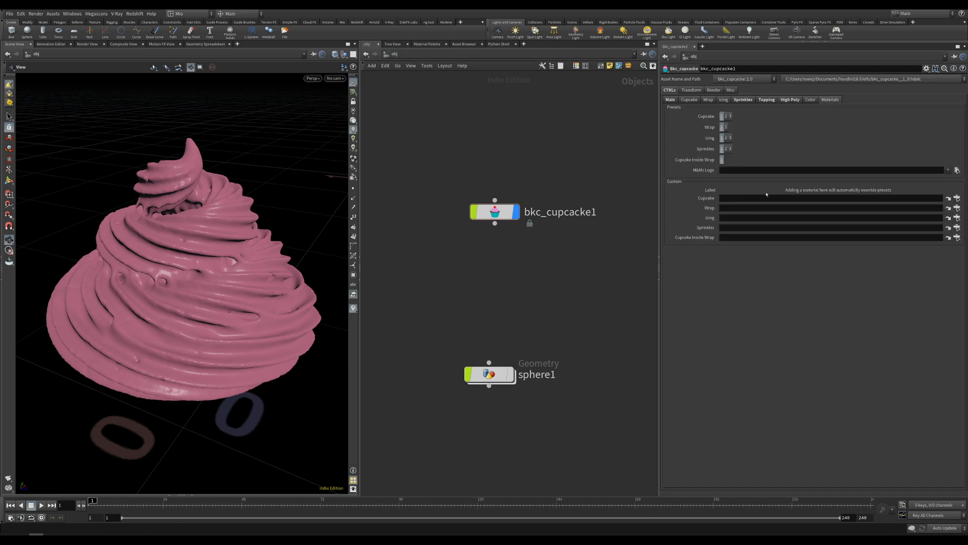
middle_click(670, 92, "ctrl")
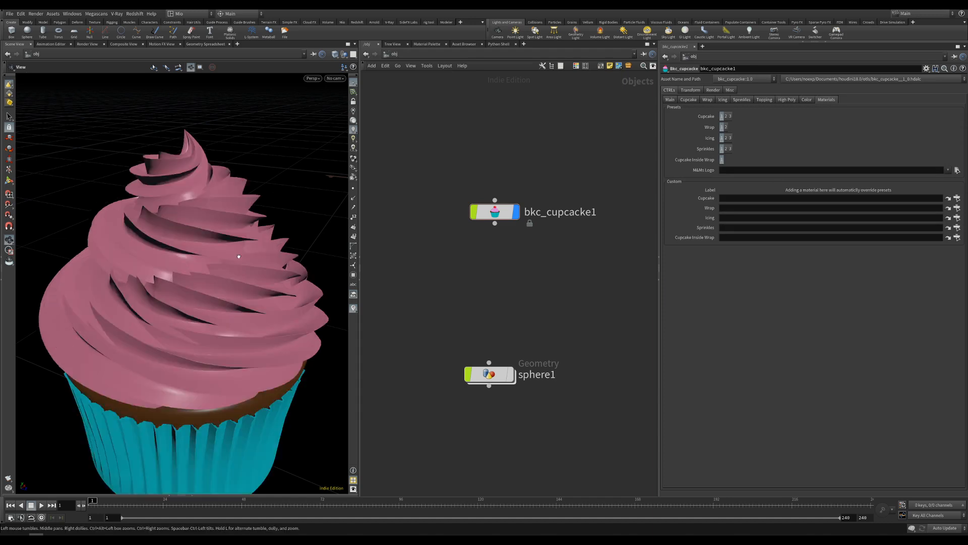
right_click_drag(238, 255, 233, 289)
left_click_drag(234, 289, 309, 283)
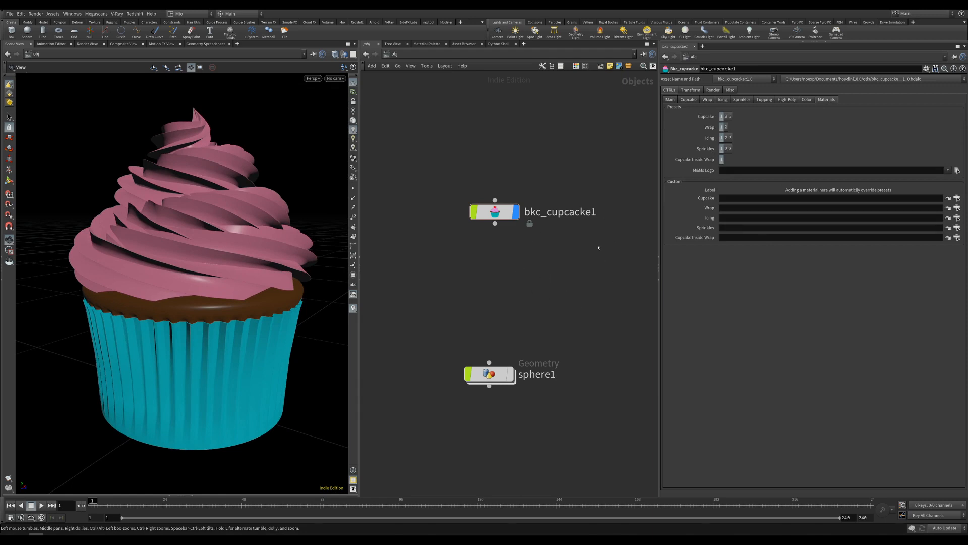
Look over the asset's saved presets and the browser video "Houdini 18 - Cupcake Generator Presets".
left_click(927, 68)
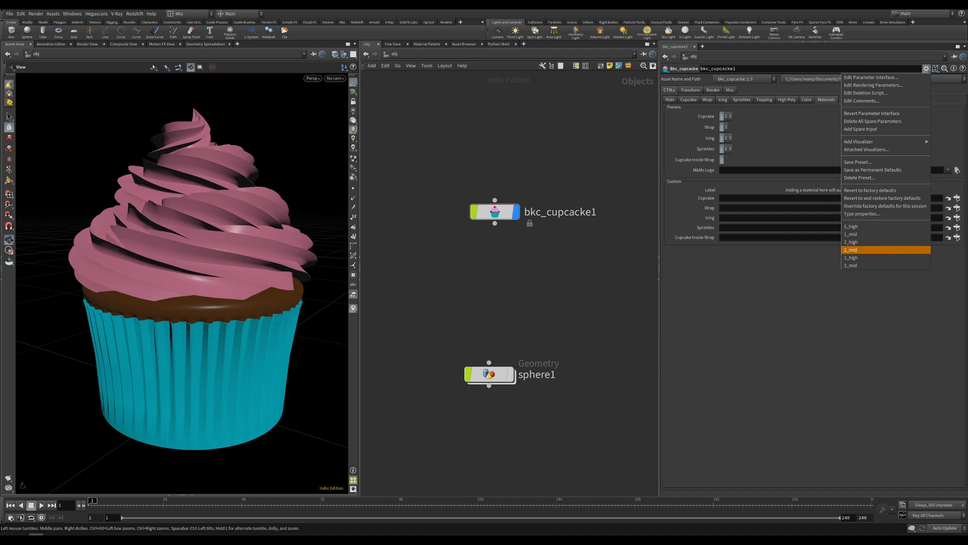
left_click_drag(967, 227, 421, 172)
right_click(542, 197)
left_click(517, 199)
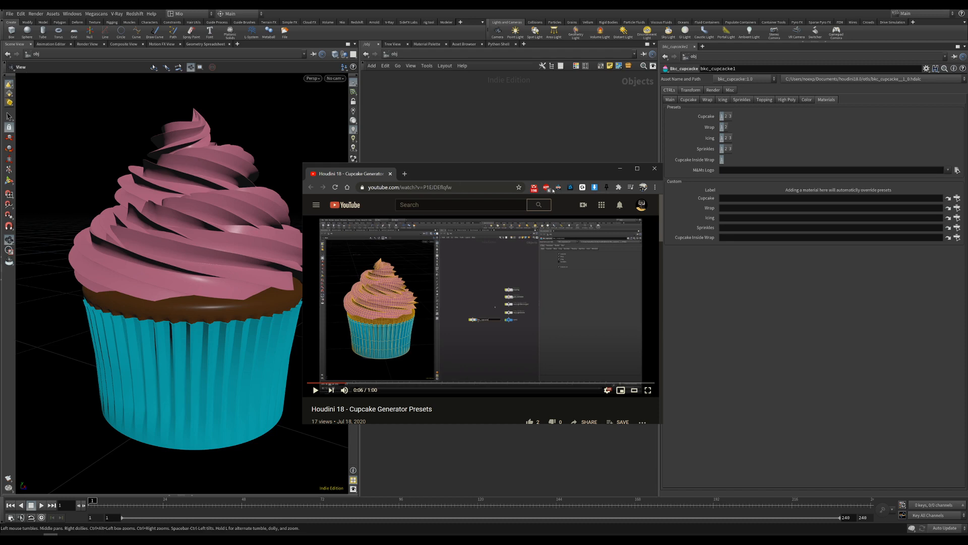
left_click_drag(575, 169, 967, 245)
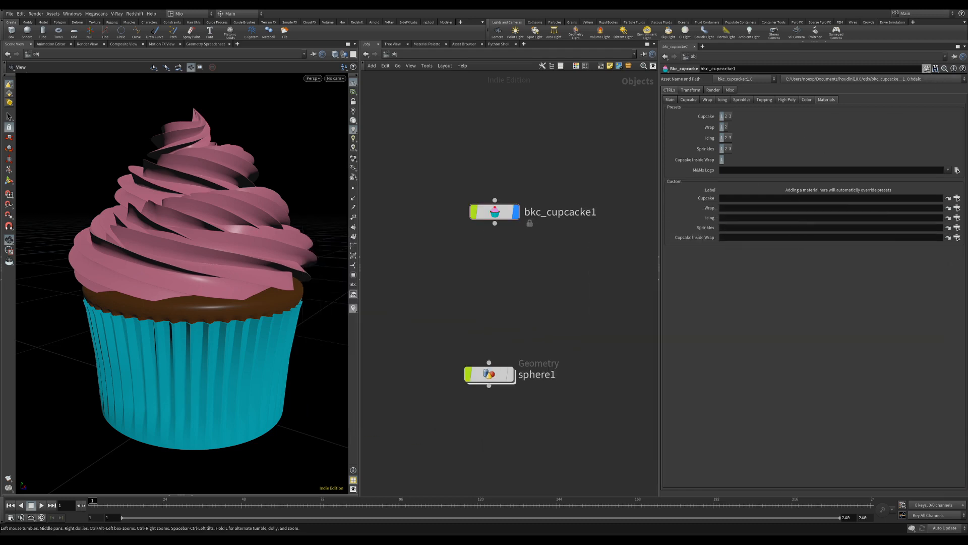
Load the 1_mid preset on the cupcake asset and inspect the model and its material settings.
left_click(926, 68)
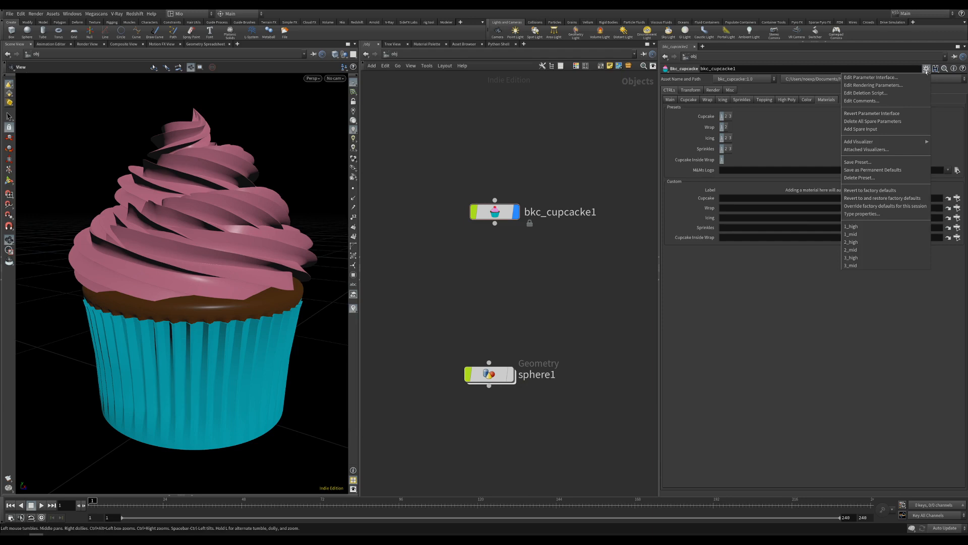
left_click(861, 235)
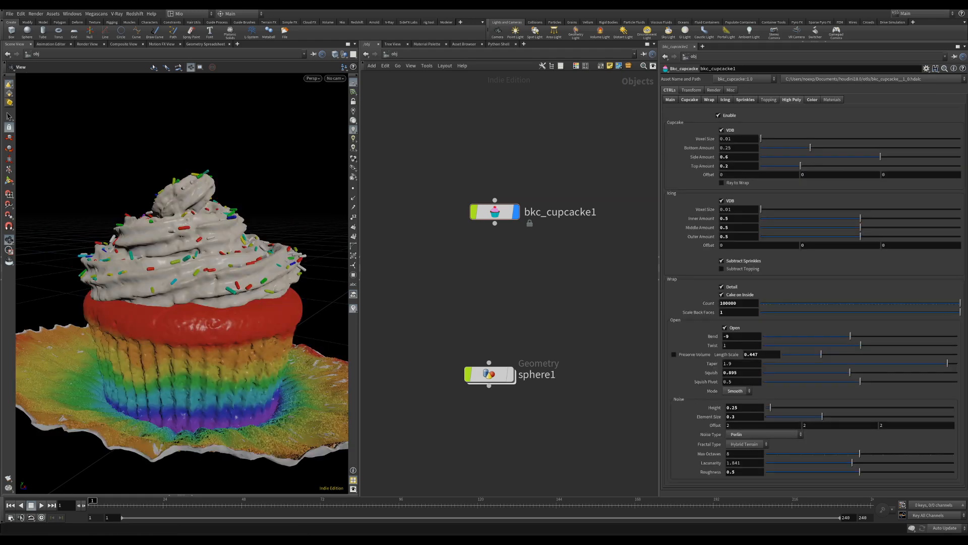
scroll(190, 292, "down", 4)
left_click_drag(190, 292, 146, 298)
middle_click_drag(174, 297, 145, 291)
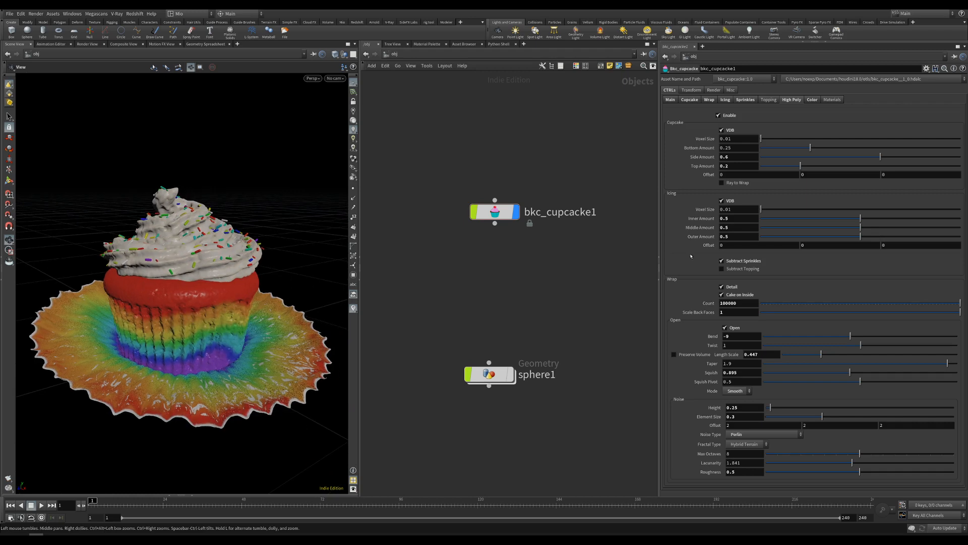
middle_click_drag(206, 283, 252, 288)
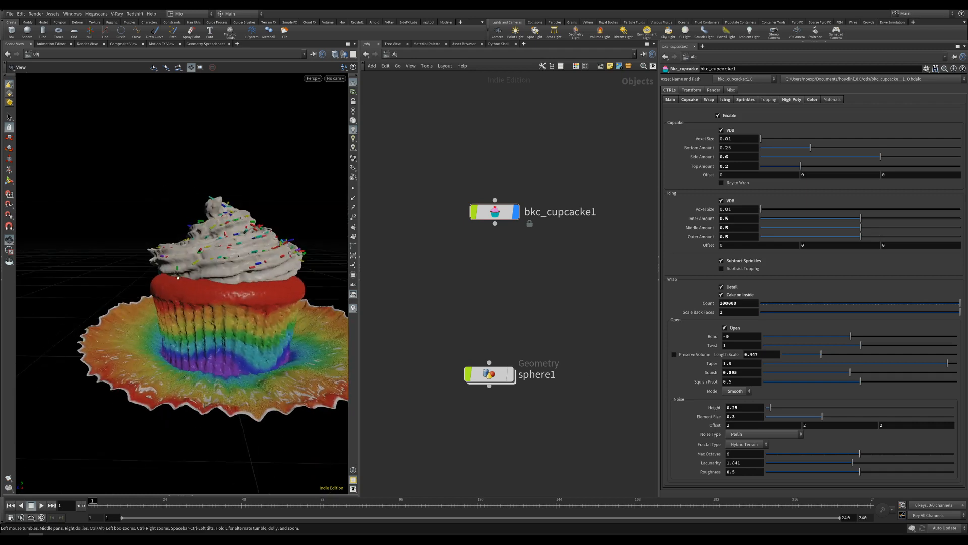
left_click_drag(251, 288, 214, 267)
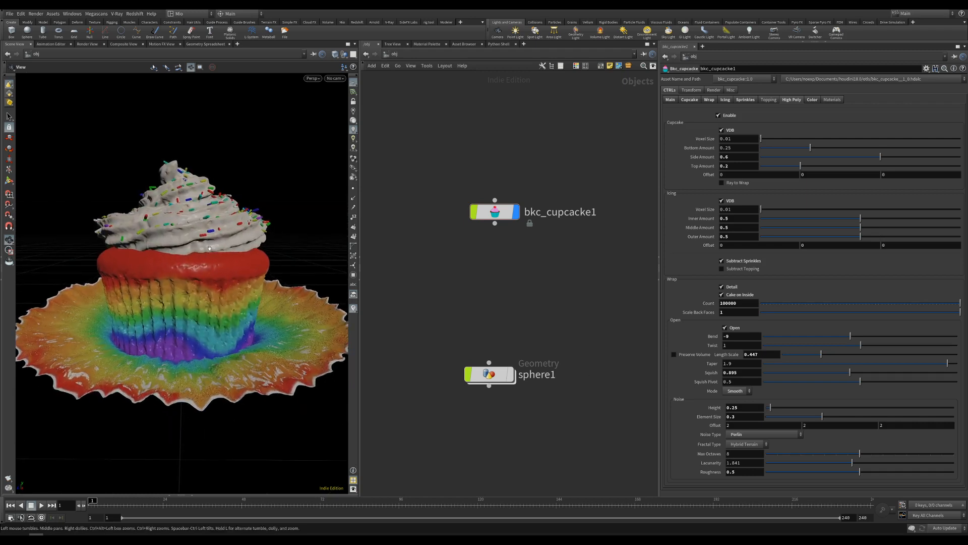
left_click(832, 100)
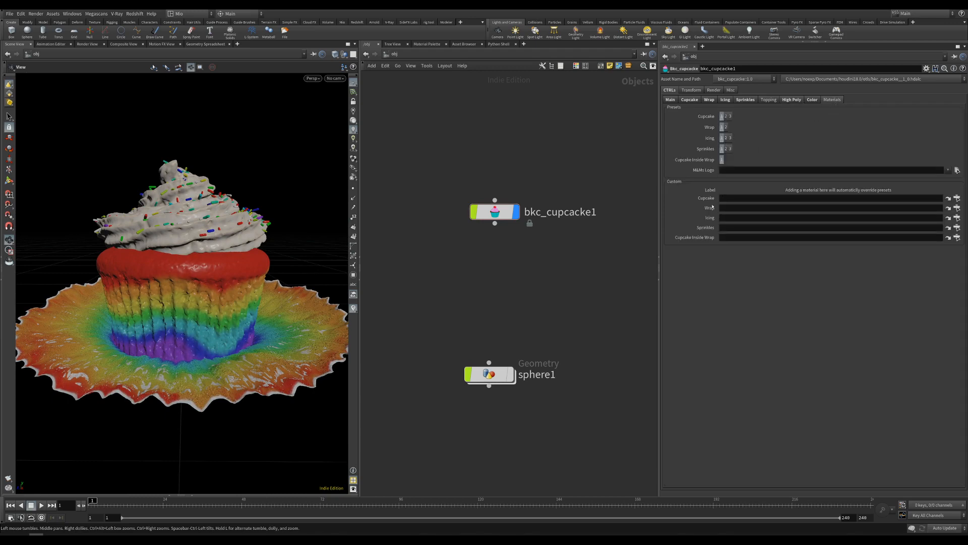
Load the 3_mid preset on the cupcake asset and display its material settings.
left_click(926, 69)
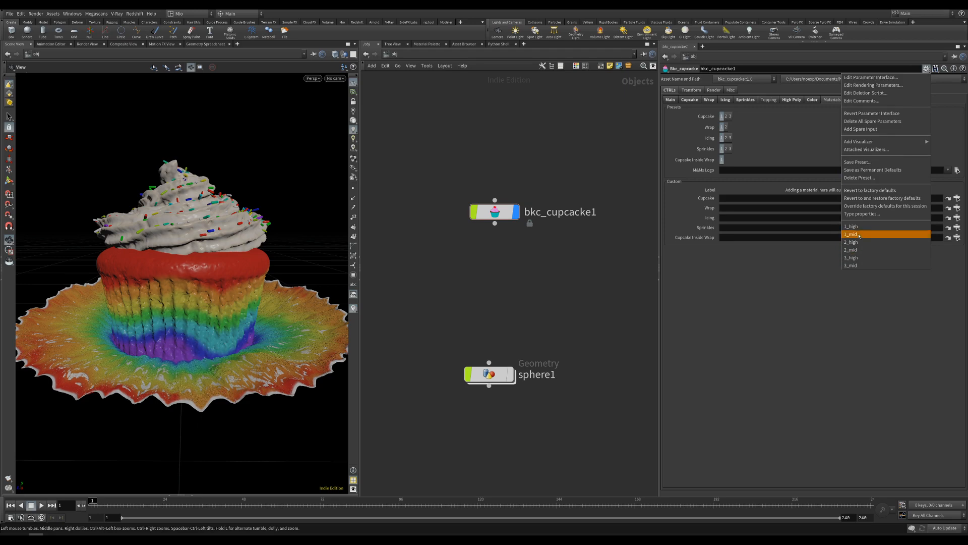
left_click(858, 266)
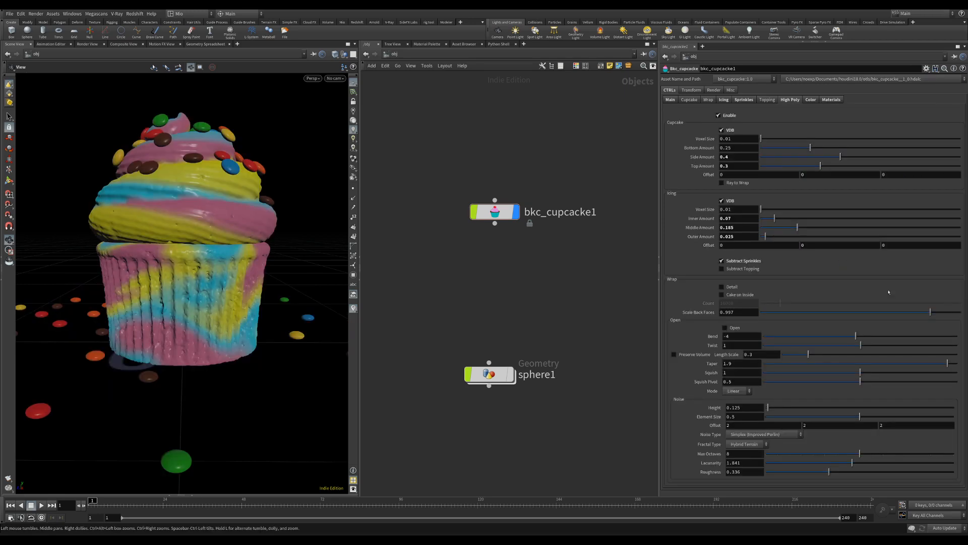
left_click_drag(251, 245, 207, 288)
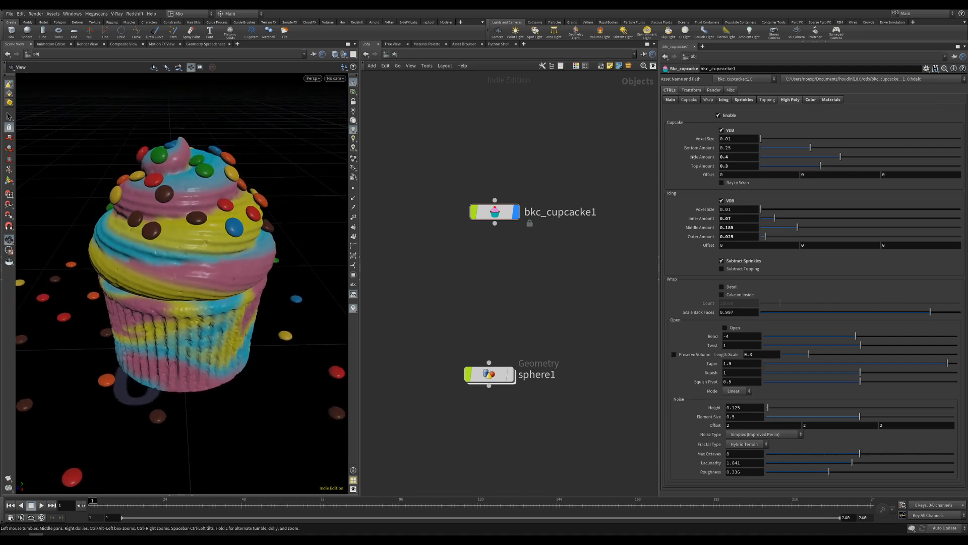
left_click(828, 100)
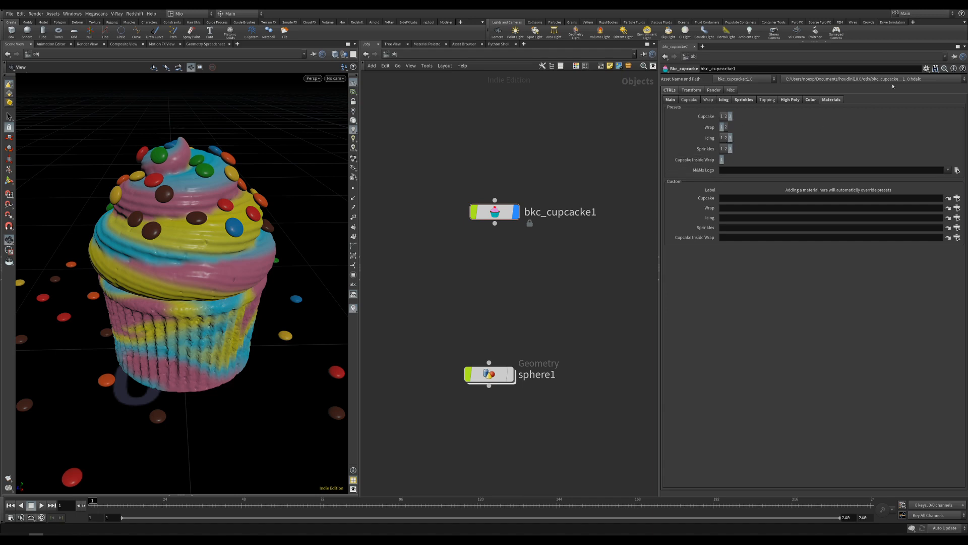
Cycle the icing's material preset through 1 and 2 and back to 3.
left_click(722, 138)
left_click(726, 138)
left_click(731, 139)
left_click_drag(270, 309, 268, 275)
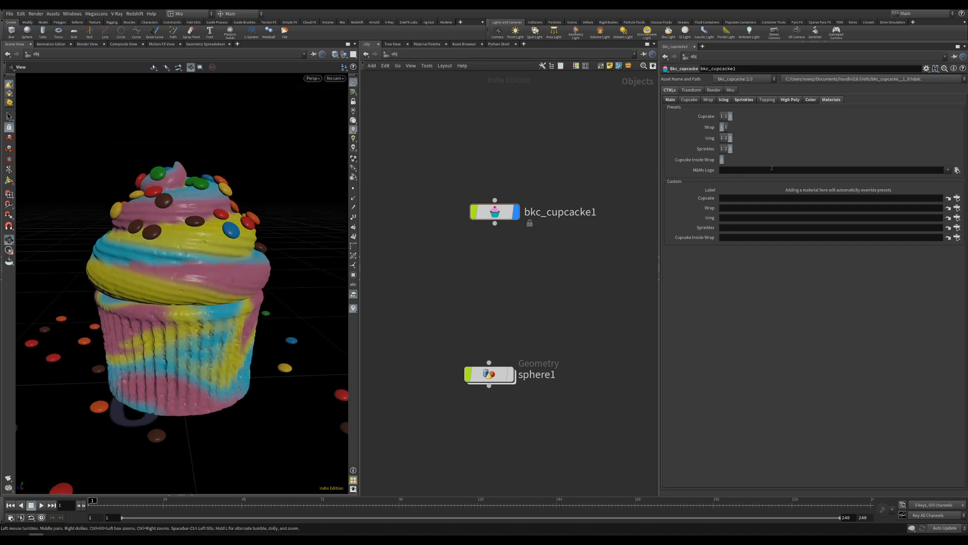
Examine the M&Ms Logo and custom Cupcake material inputs and the asset's main component toggles.
left_click(746, 171)
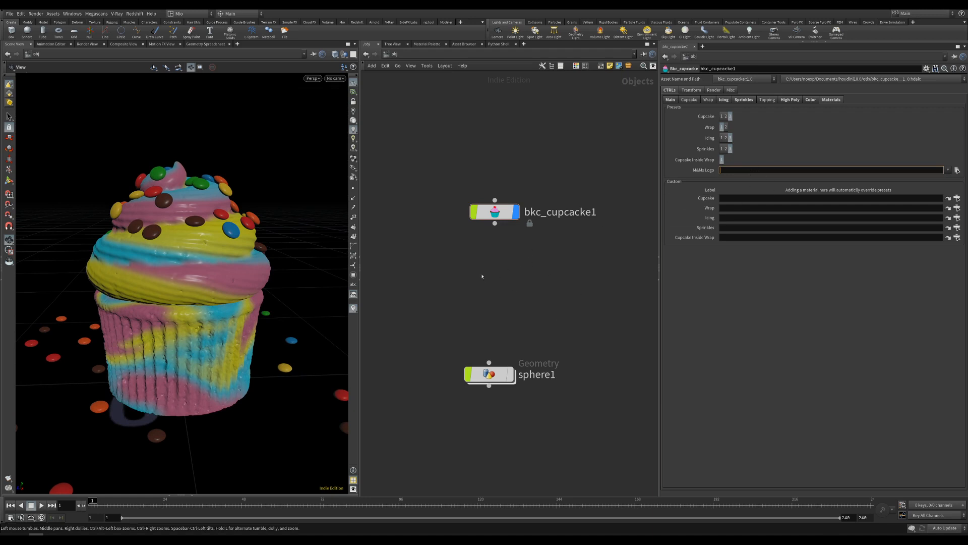
scroll(247, 240, "down", 2)
left_click_drag(247, 239, 228, 254)
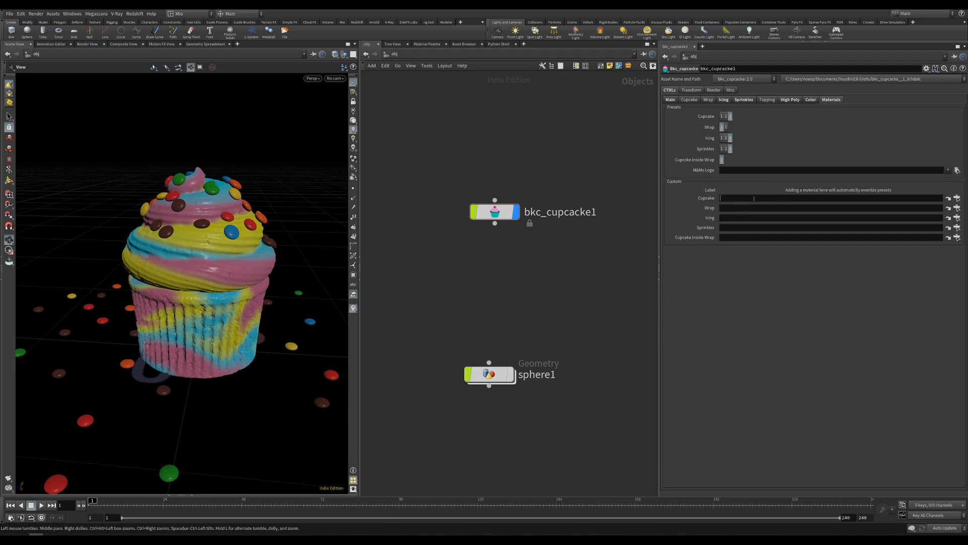
left_click(797, 199)
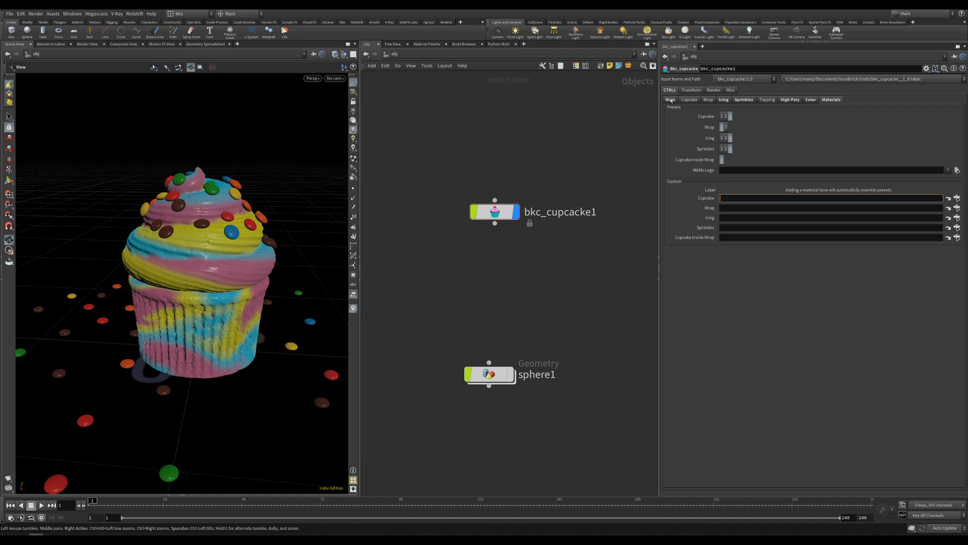
left_click(671, 100)
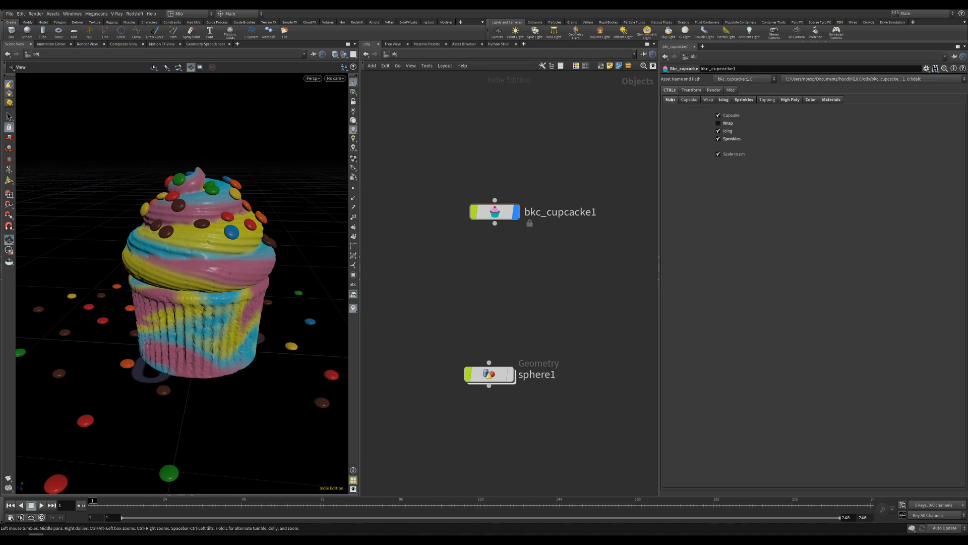